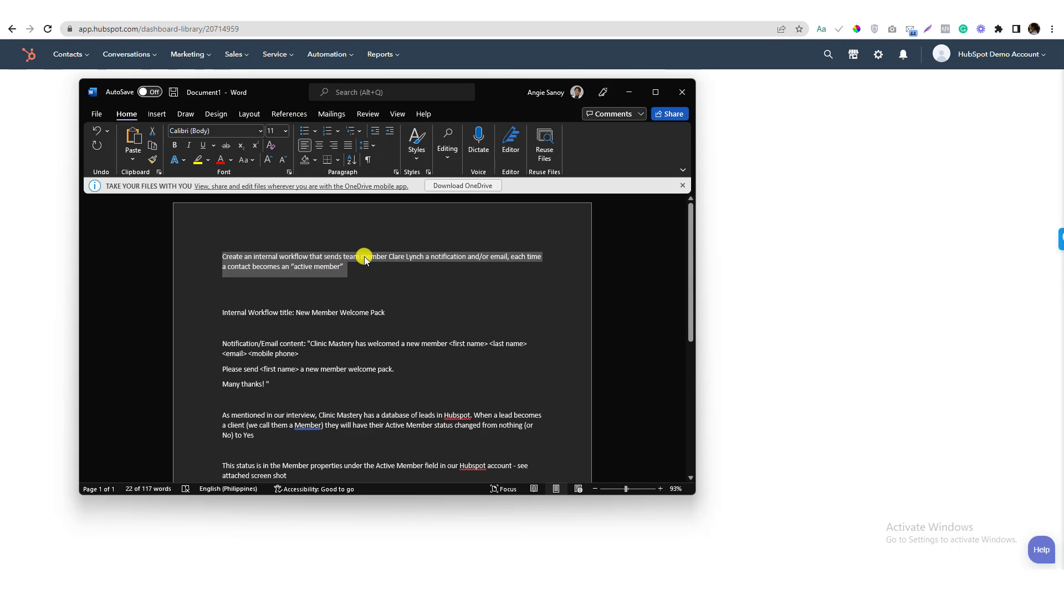
# Select the new team member's name in the Word brief
pyautogui.moveTo(390, 256); pyautogui.dragTo(425, 256)
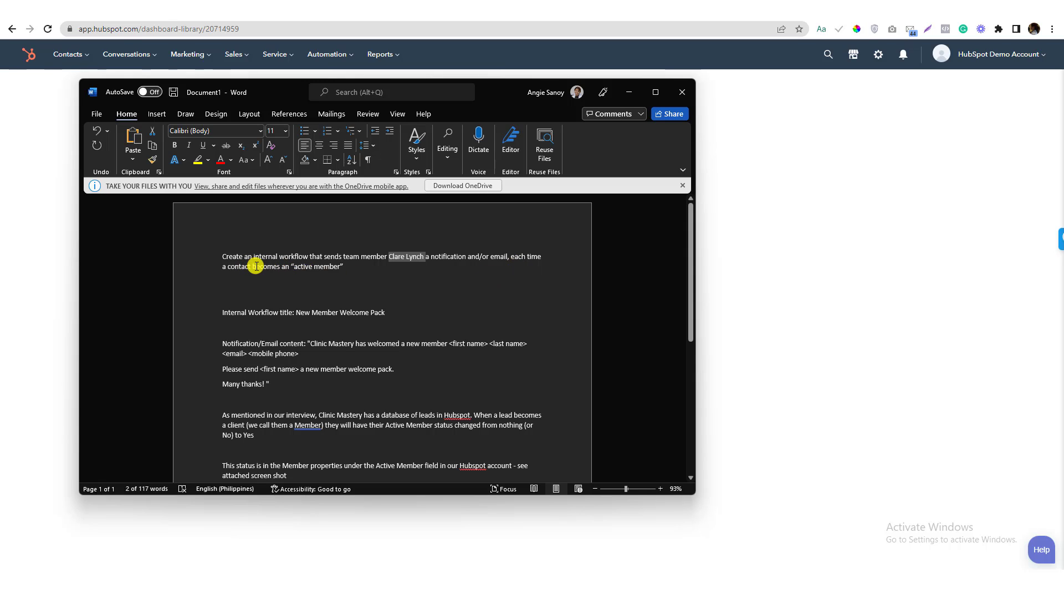
pyautogui.click(343, 60)
pyautogui.click(342, 59)
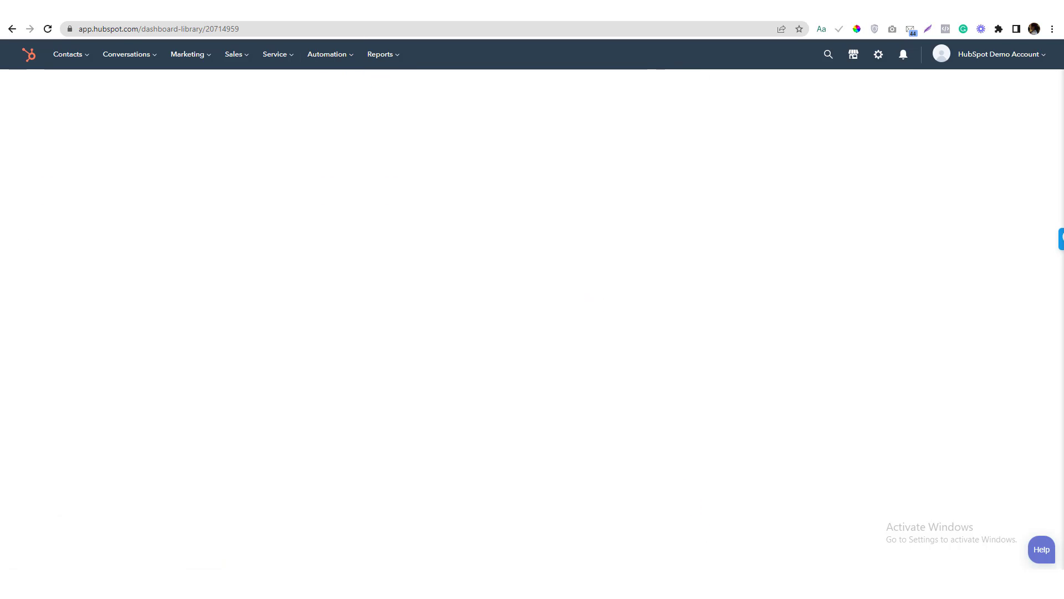
pyautogui.hotkey('alt', 'Tab')
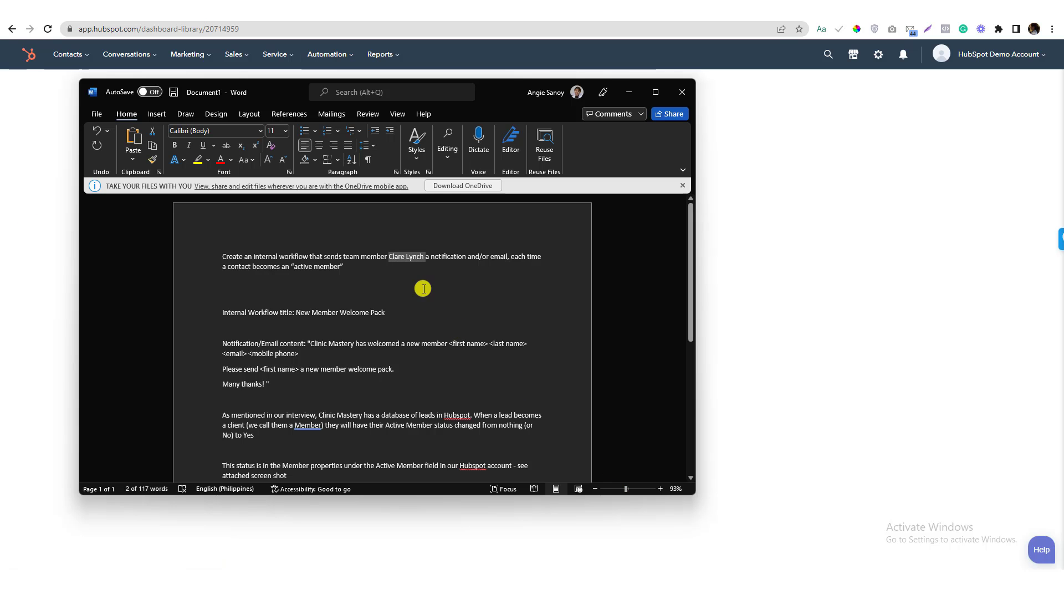
pyautogui.moveTo(416, 258); pyautogui.dragTo(393, 258)
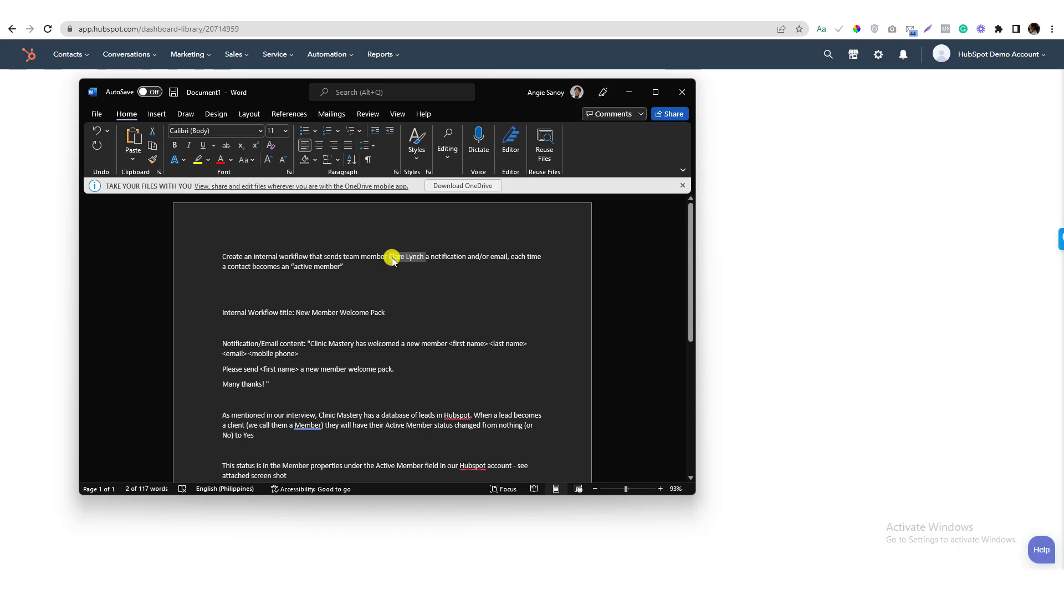
# In Settings > Users & Teams, start a new user and enter their email address
pyautogui.click(879, 56)
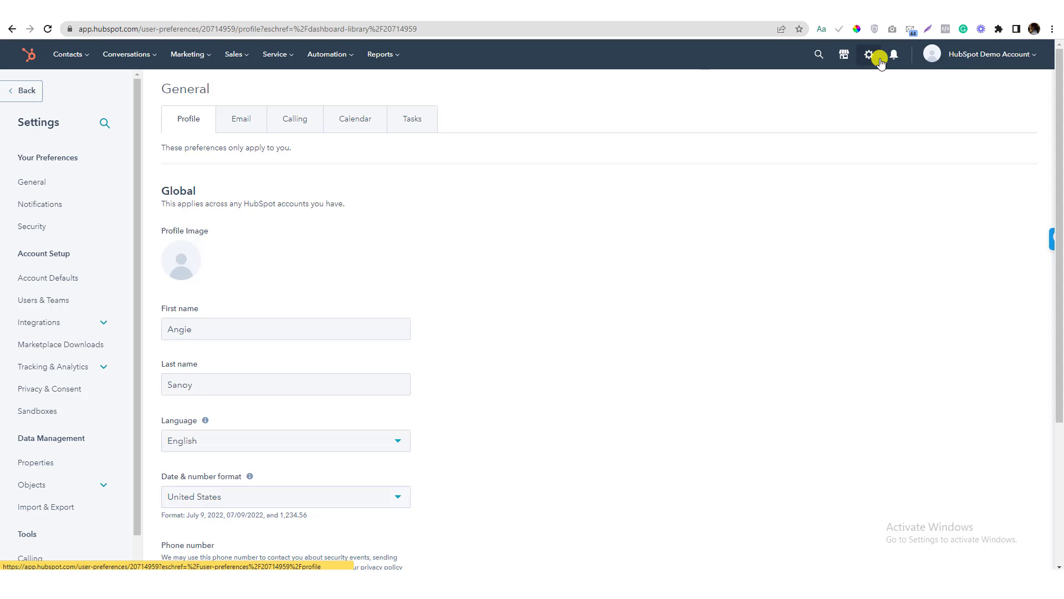
pyautogui.click(880, 58)
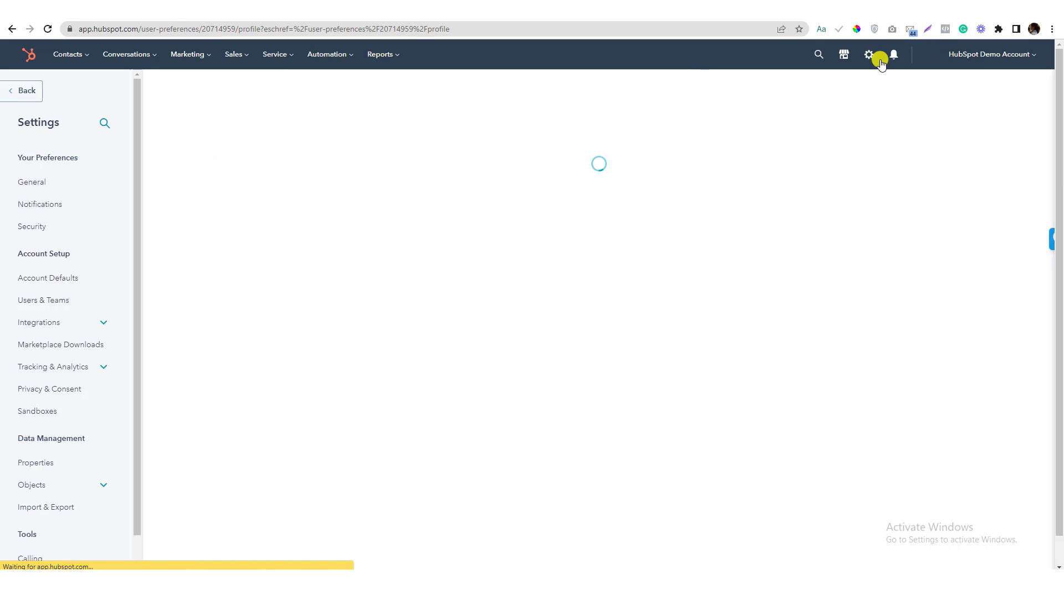
pyautogui.click(32, 308)
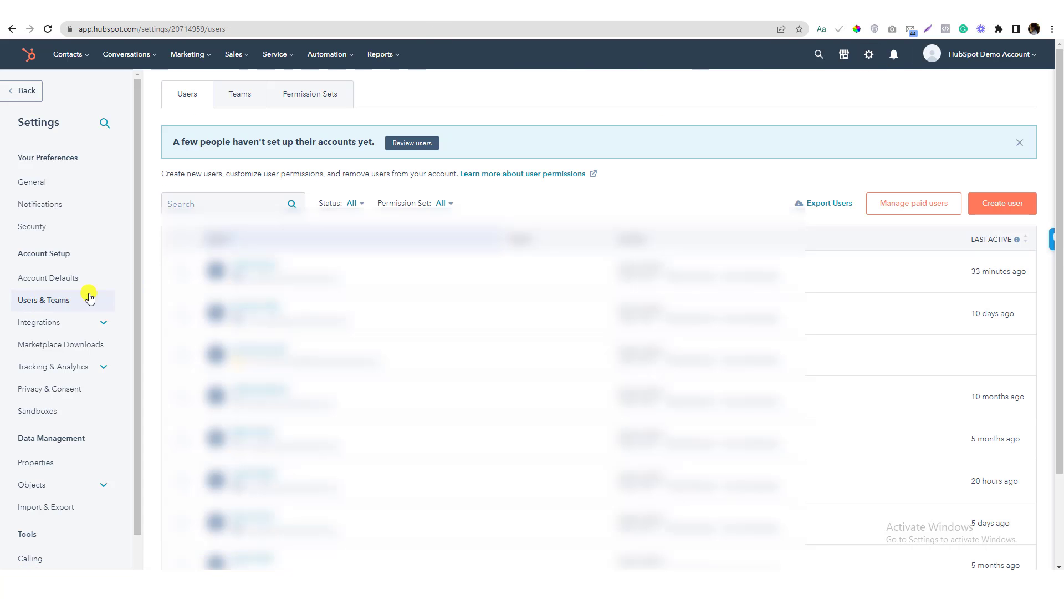
pyautogui.click(989, 201)
pyautogui.hotkey('ctrl', 'a')
pyautogui.write('i')
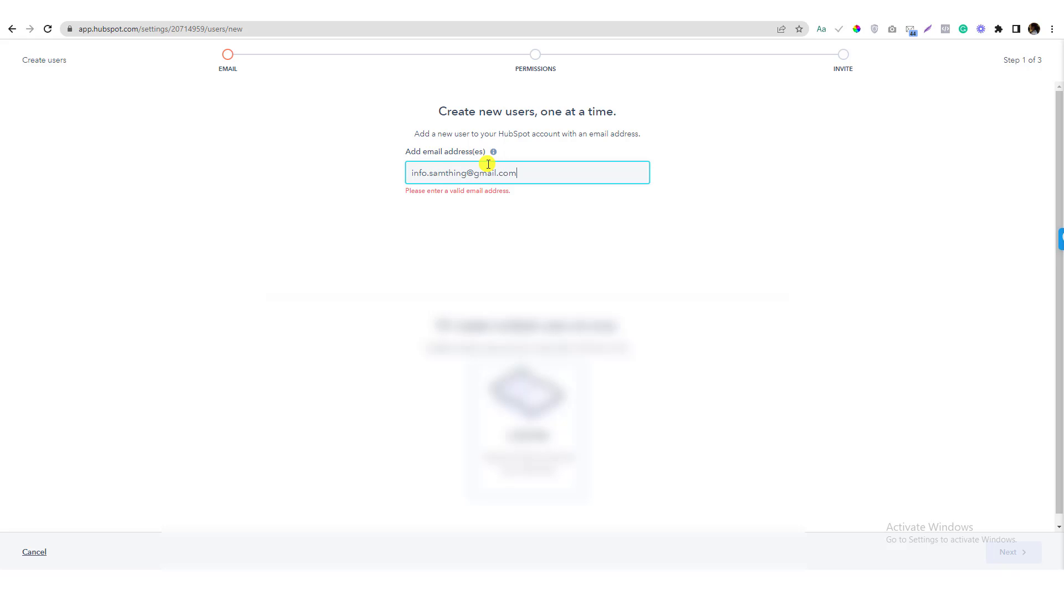
# Accept the default Standard User permissions, skip the email invite, and create the user
pyautogui.click(1013, 551)
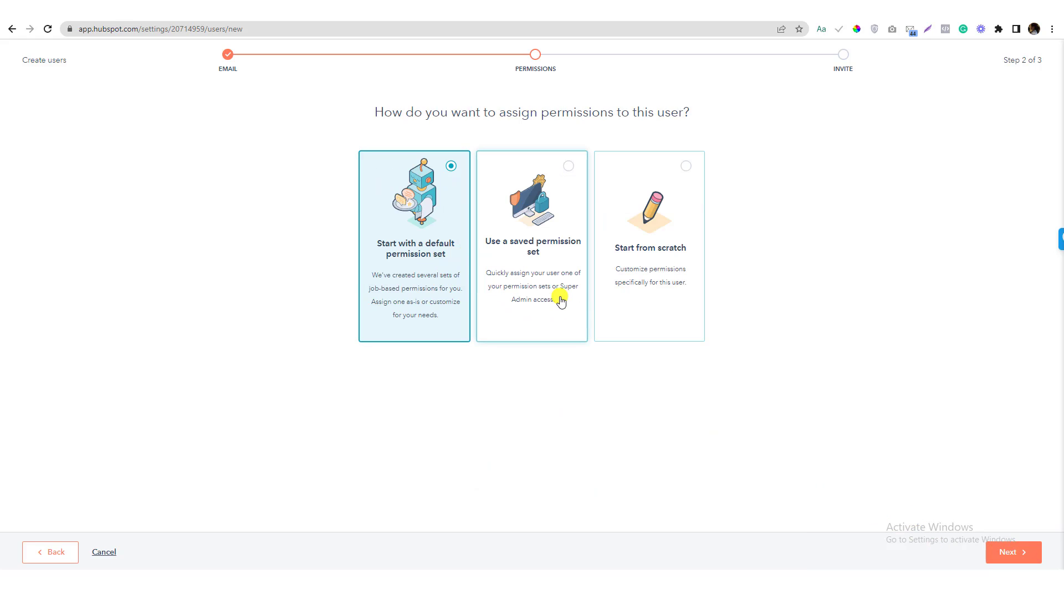
pyautogui.click(1003, 554)
pyautogui.click(993, 552)
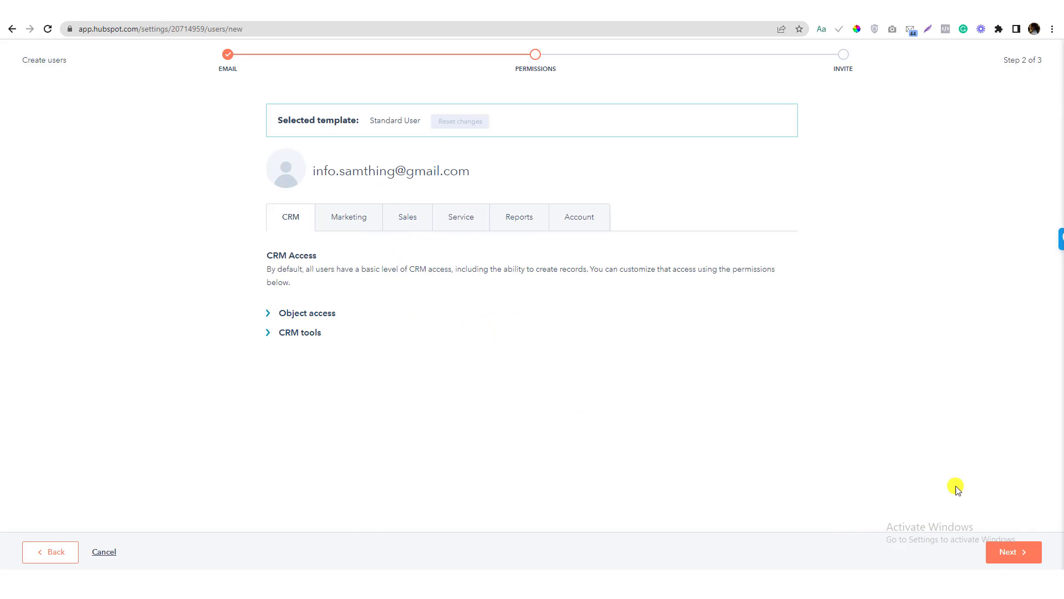
pyautogui.click(1009, 552)
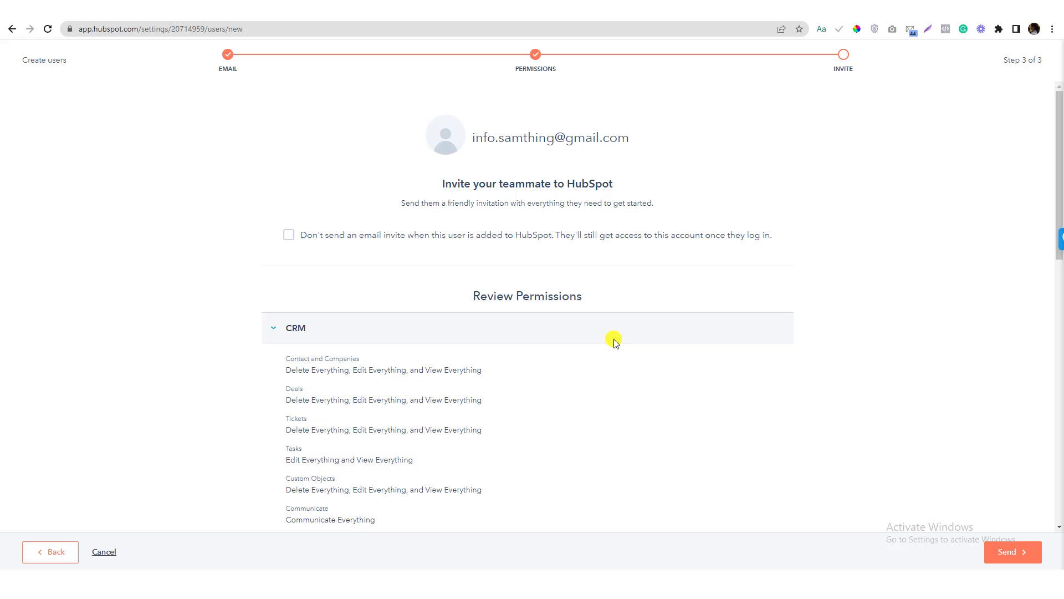
pyautogui.click(288, 236)
pyautogui.click(1017, 556)
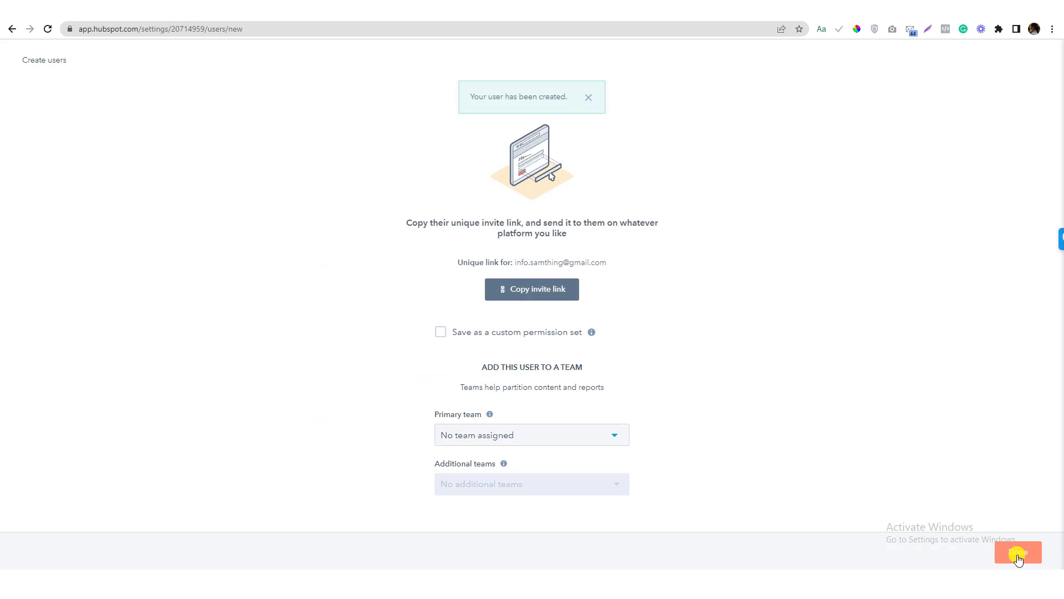
pyautogui.click(435, 333)
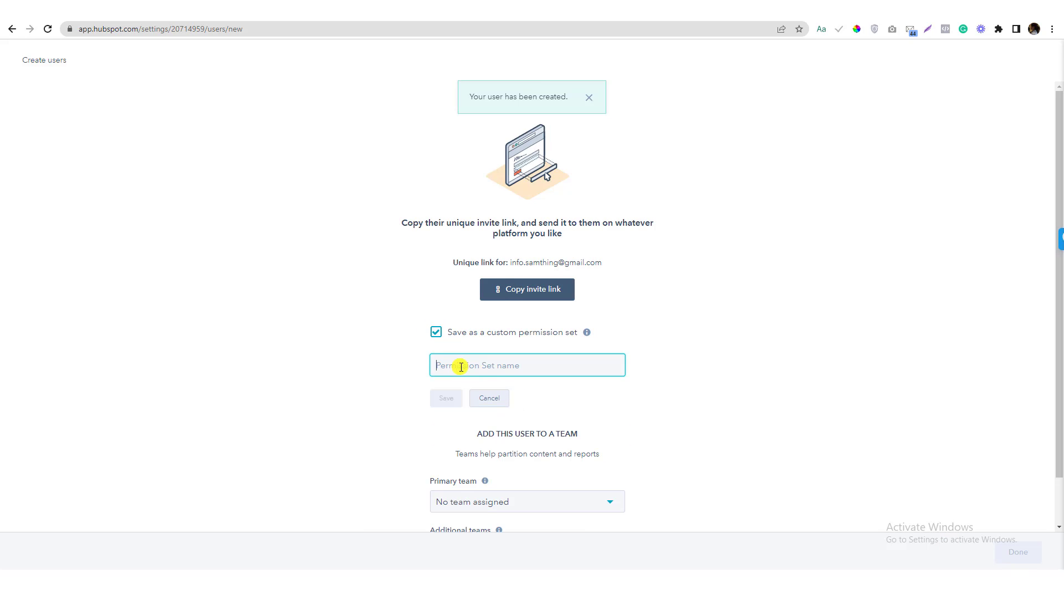
pyautogui.click(436, 332)
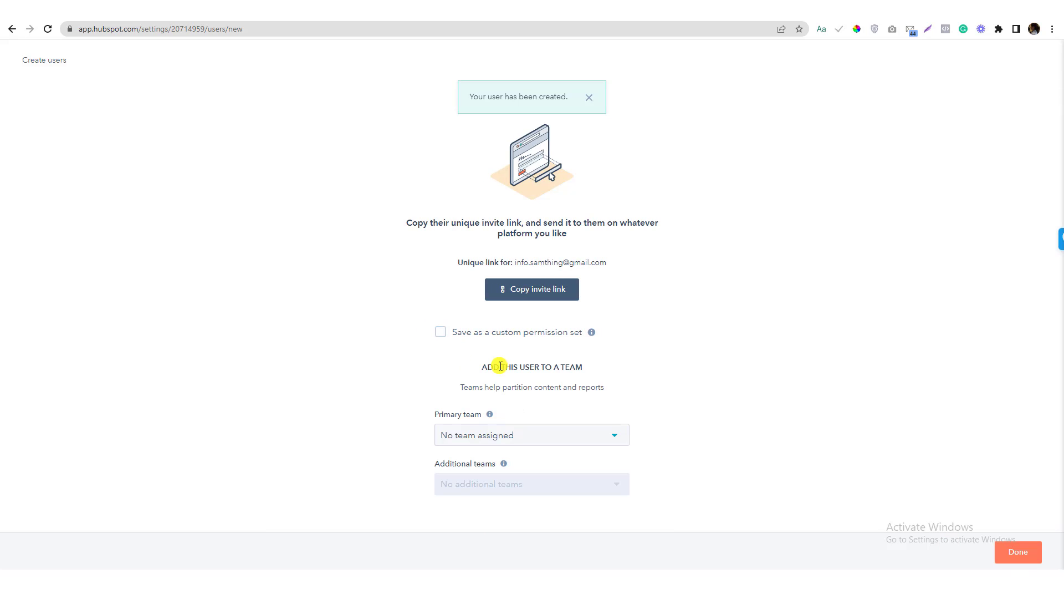
pyautogui.click(474, 437)
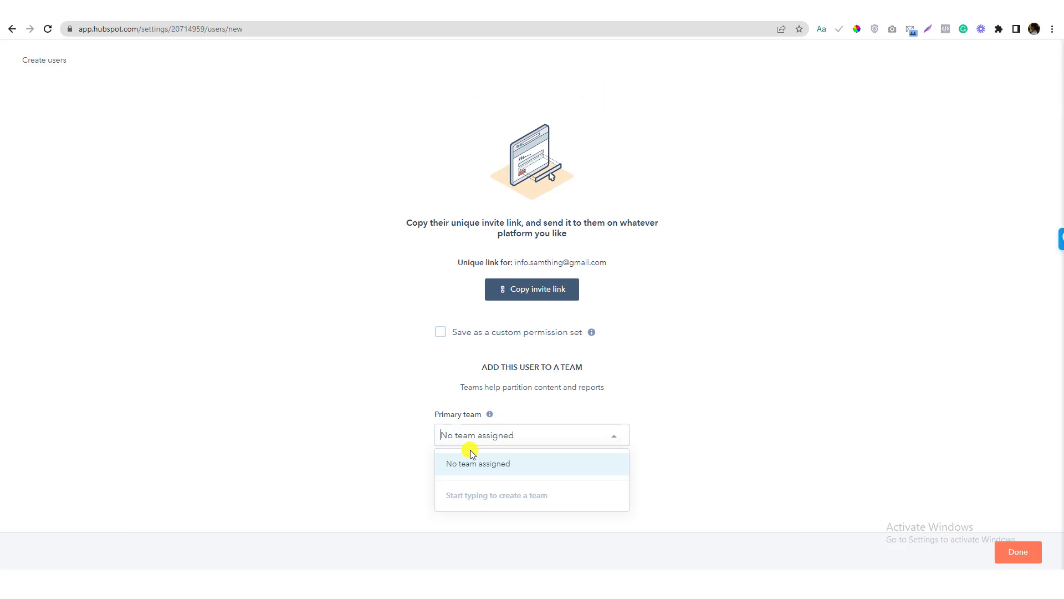
pyautogui.click(1012, 551)
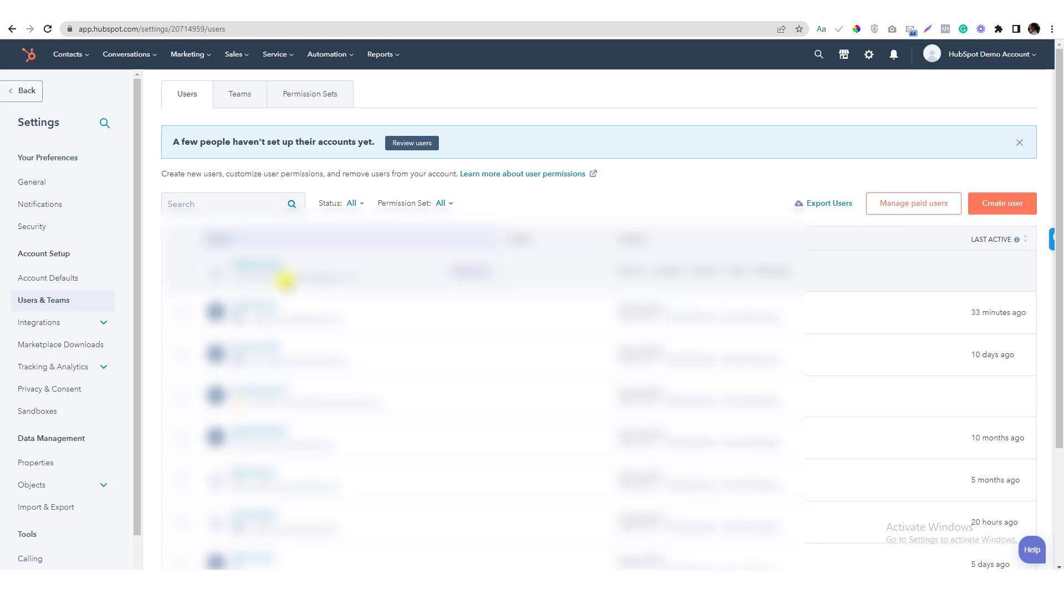
# Open the Workflows page from HubSpot's Automation menu
pyautogui.hotkey('alt', 'Tab')
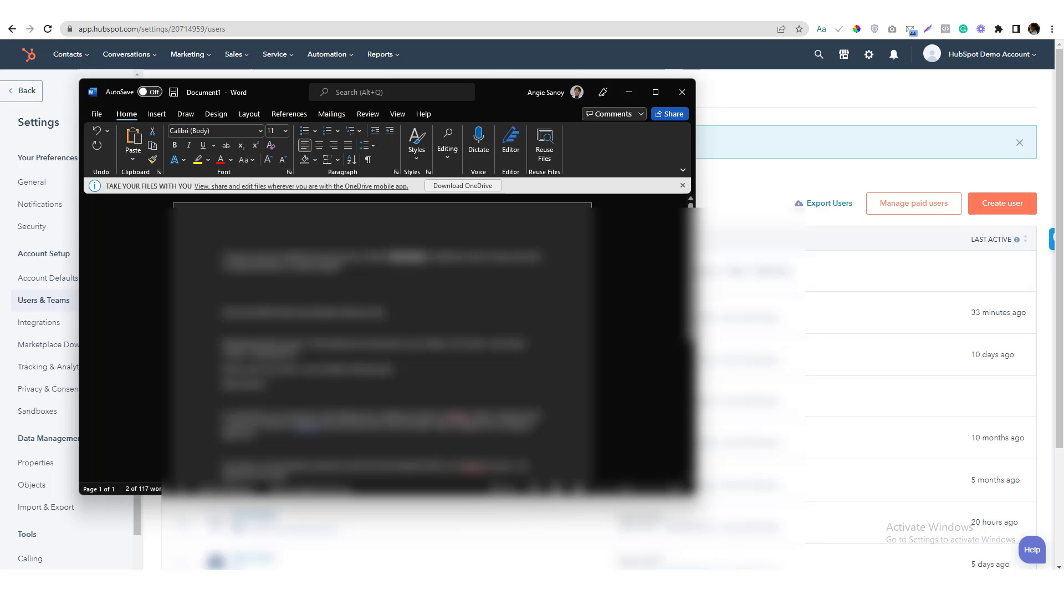
pyautogui.hotkey('alt', 'Tab')
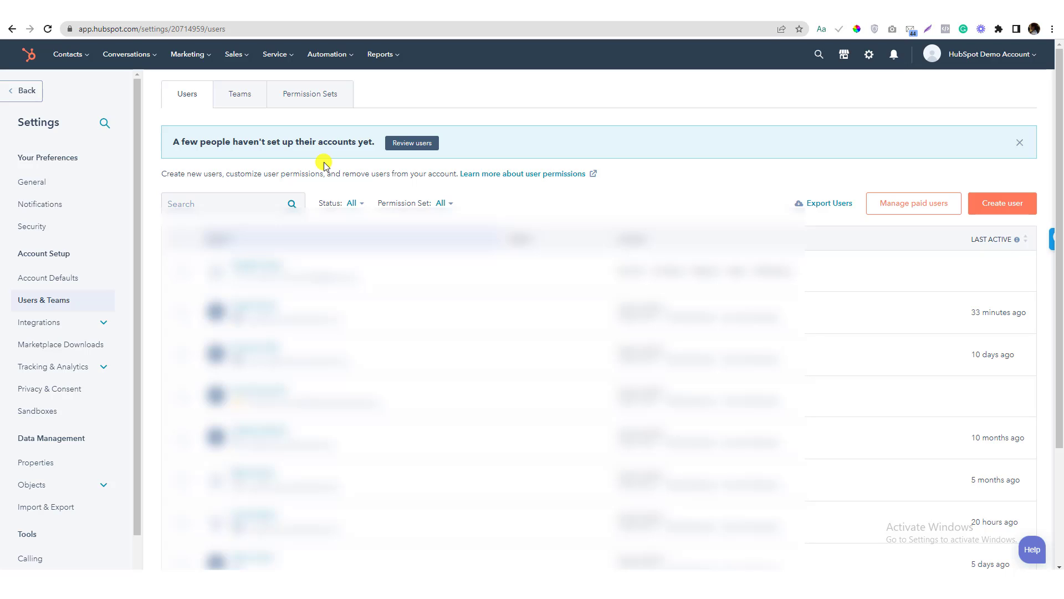
pyautogui.click(323, 61)
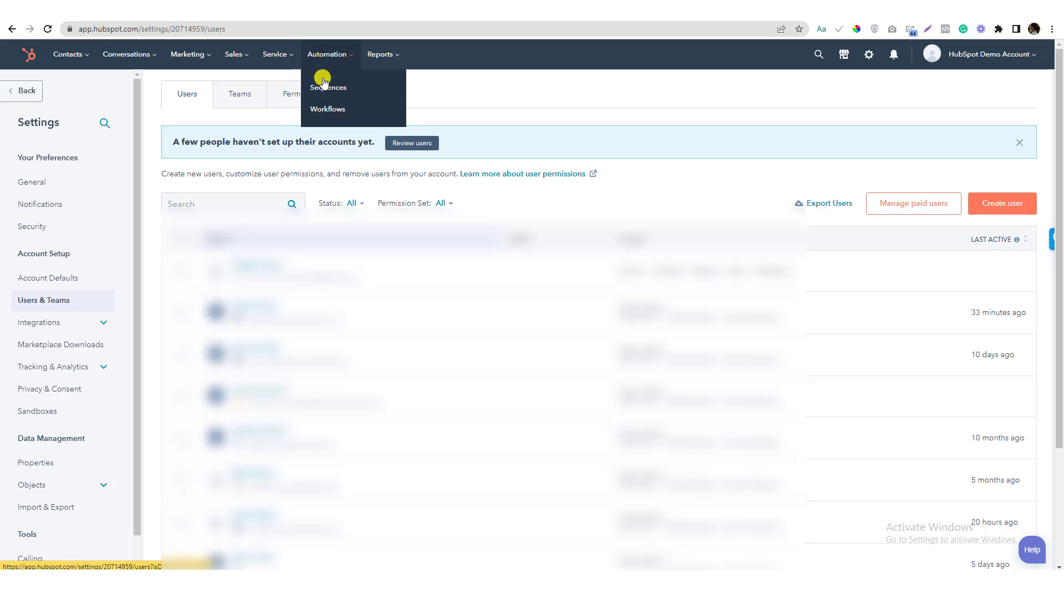
pyautogui.rightClick(314, 111)
pyautogui.click(361, 122)
# Select the title 'New Member Welcome Pack' in the Word brief
pyautogui.hotkey('alt', 'Tab')
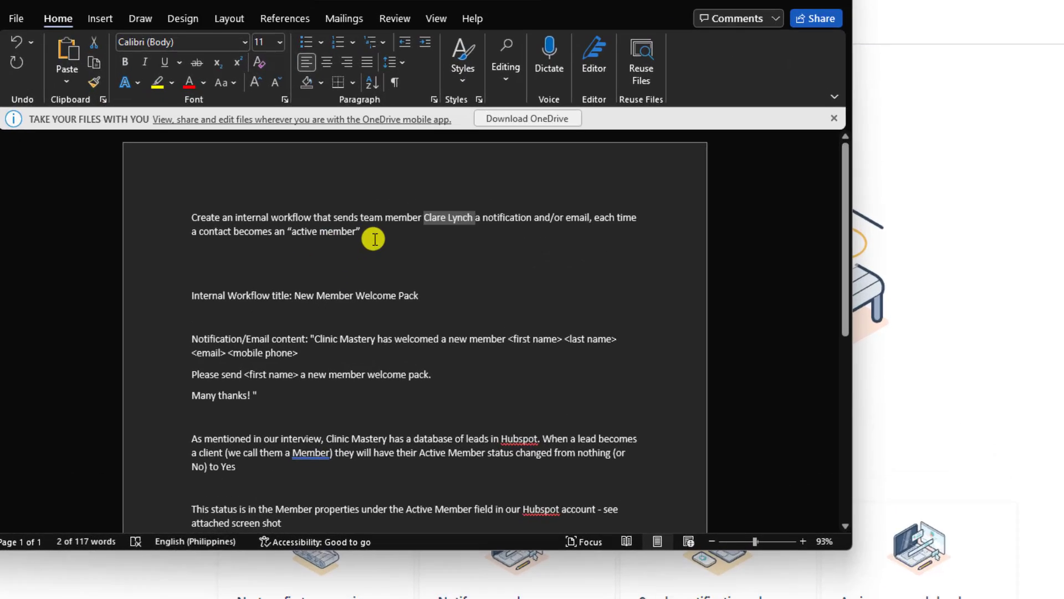
pyautogui.moveTo(350, 244); pyautogui.dragTo(172, 222)
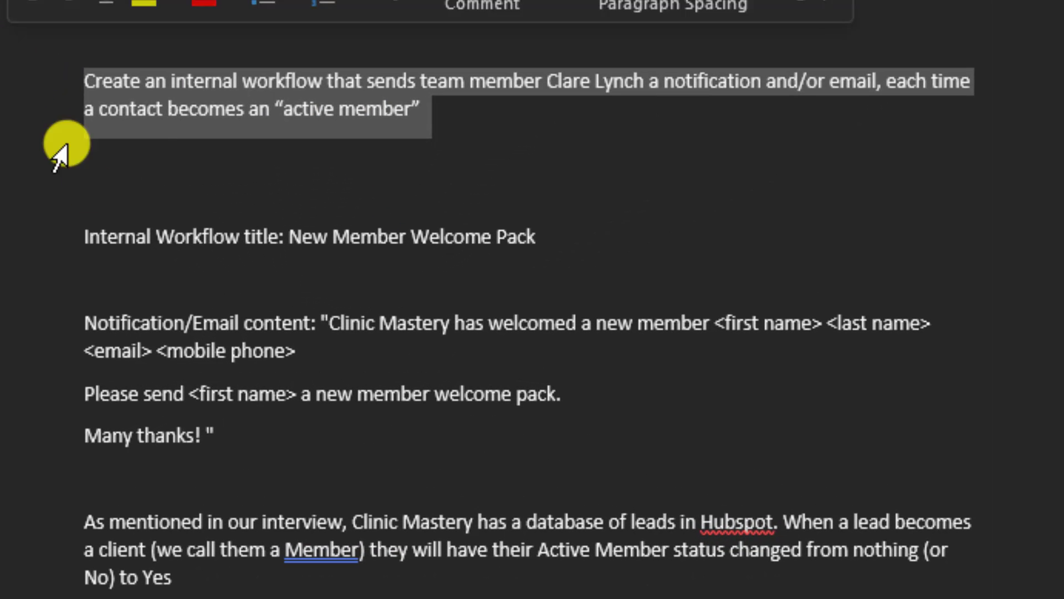
pyautogui.click(118, 242)
pyautogui.doubleClick(301, 241)
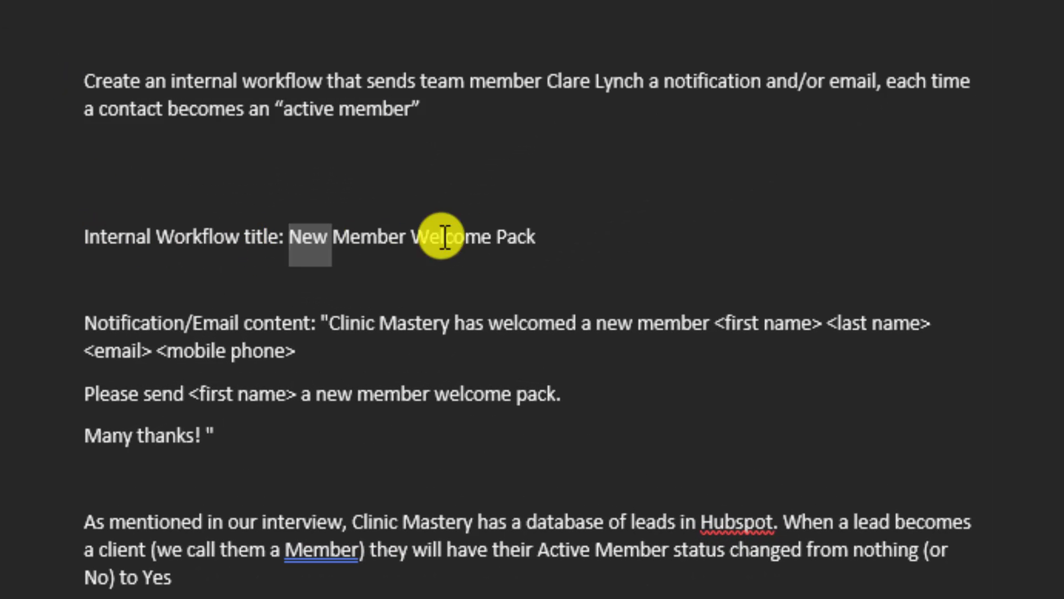
pyautogui.moveTo(445, 236); pyautogui.dragTo(569, 242)
pyautogui.hotkey('ctrl', 'c')
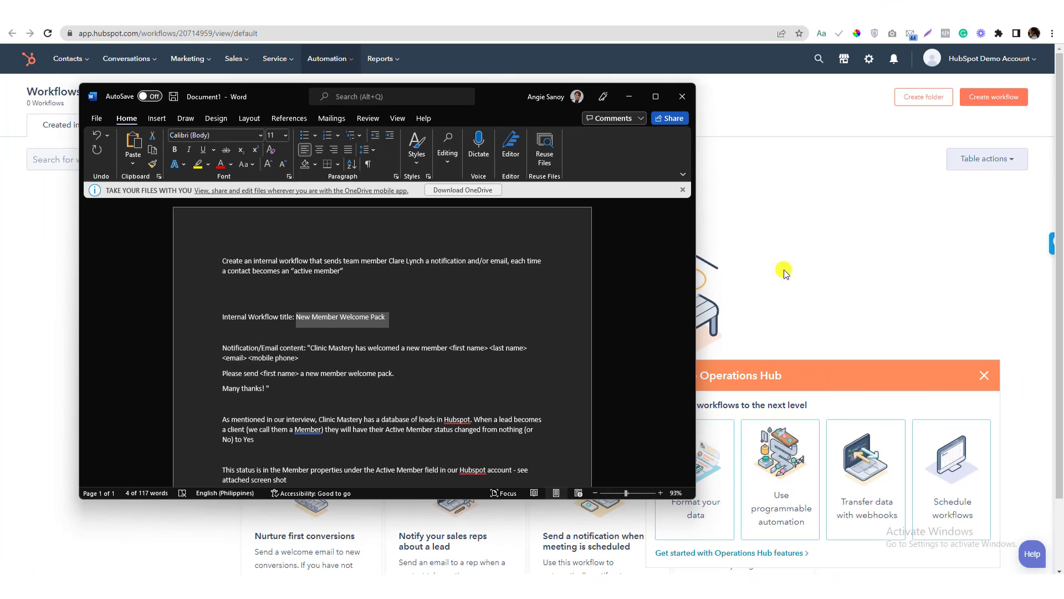
# Create a blank contact-based workflow, paste 'New Member Welcome Pack' as its name, and continue to the editor
pyautogui.hotkey('alt', 'Tab')
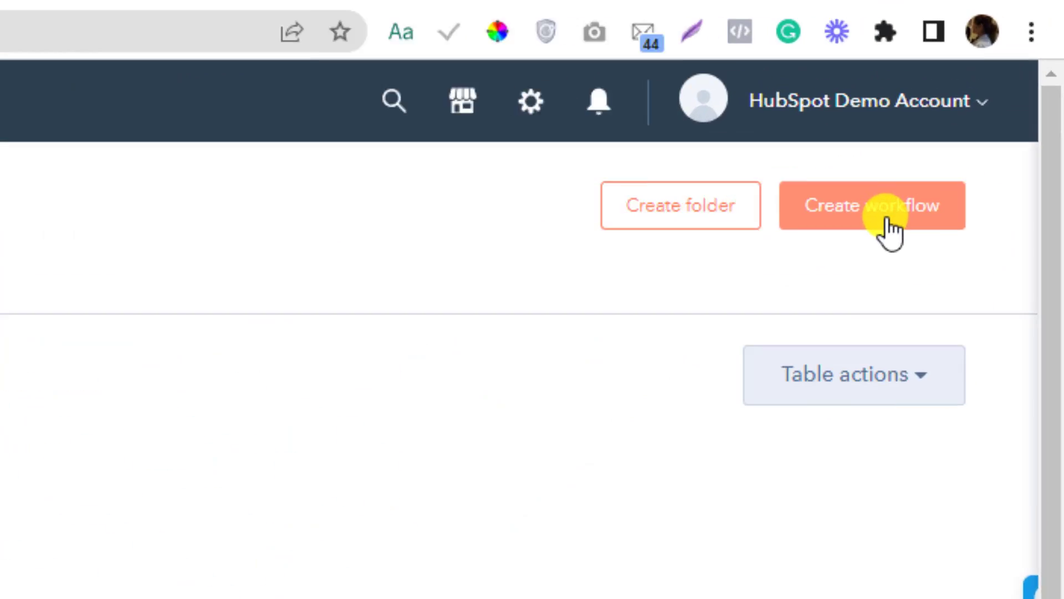
pyautogui.click(993, 101)
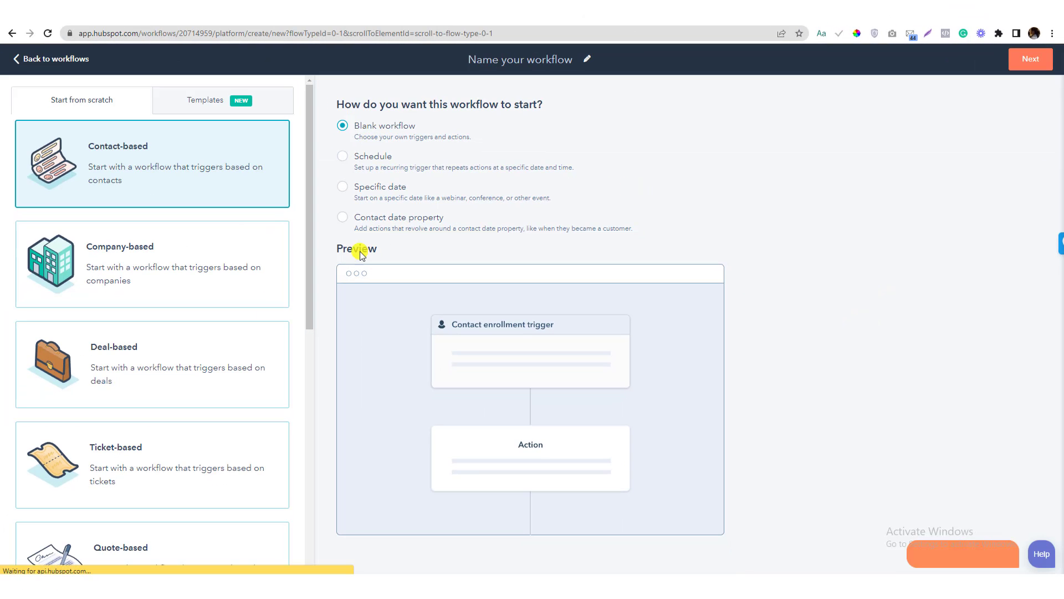
pyautogui.scroll(-2, 208, 341)
pyautogui.scroll(-5, 208, 341)
pyautogui.scroll(10, 185, 351)
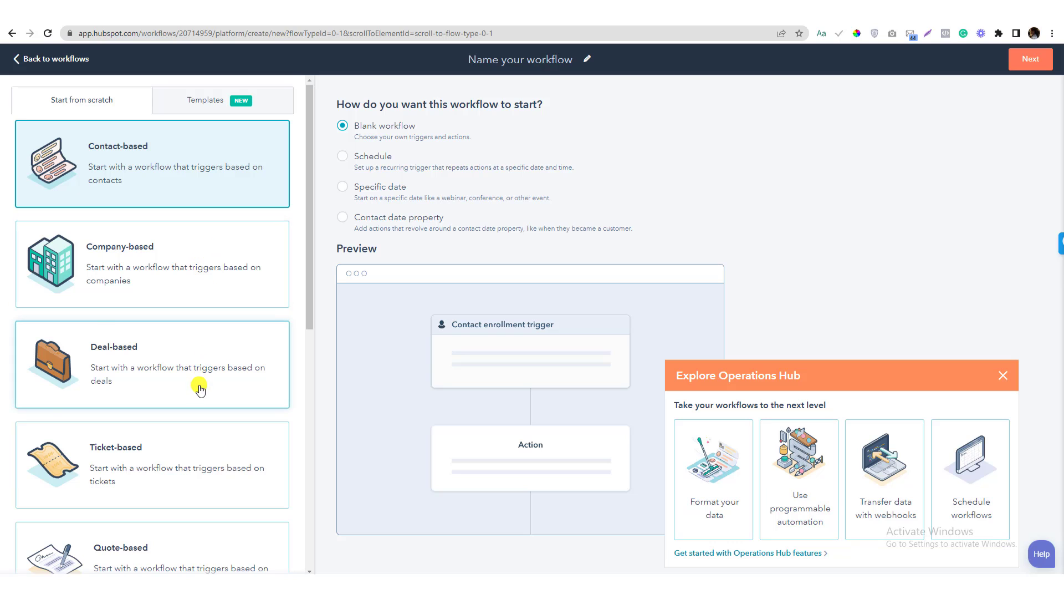
pyautogui.scroll(-5, 200, 390)
pyautogui.scroll(5, 200, 390)
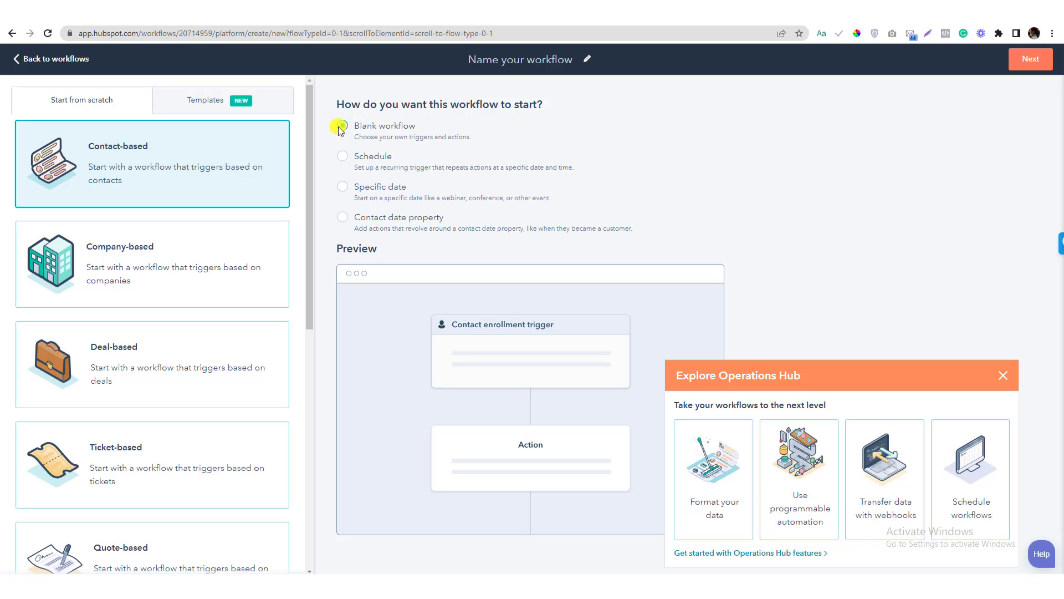
pyautogui.click(546, 54)
pyautogui.hotkey('ctrl', 'v')
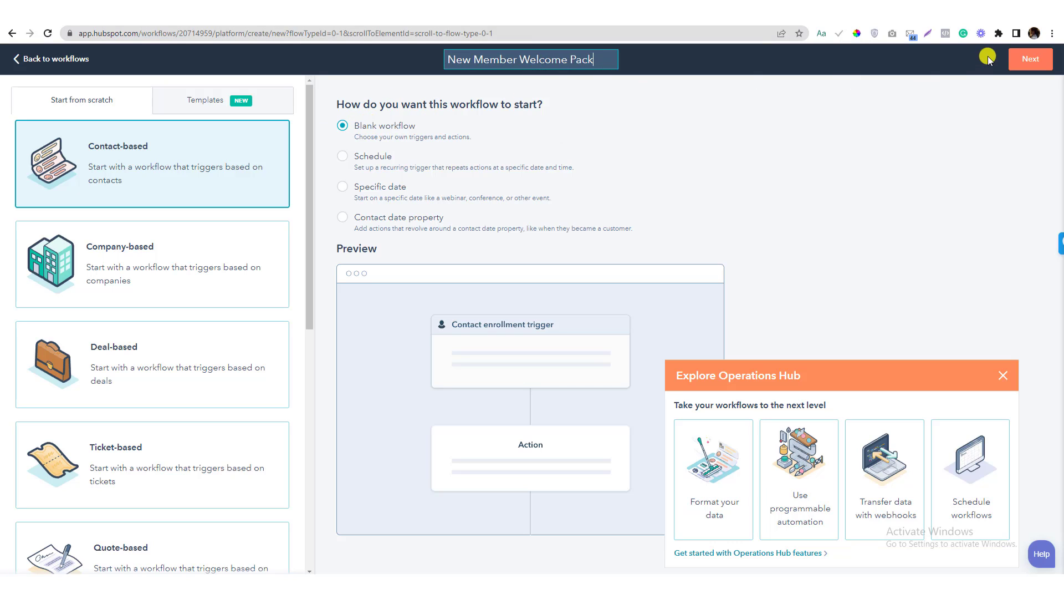
pyautogui.click(1029, 59)
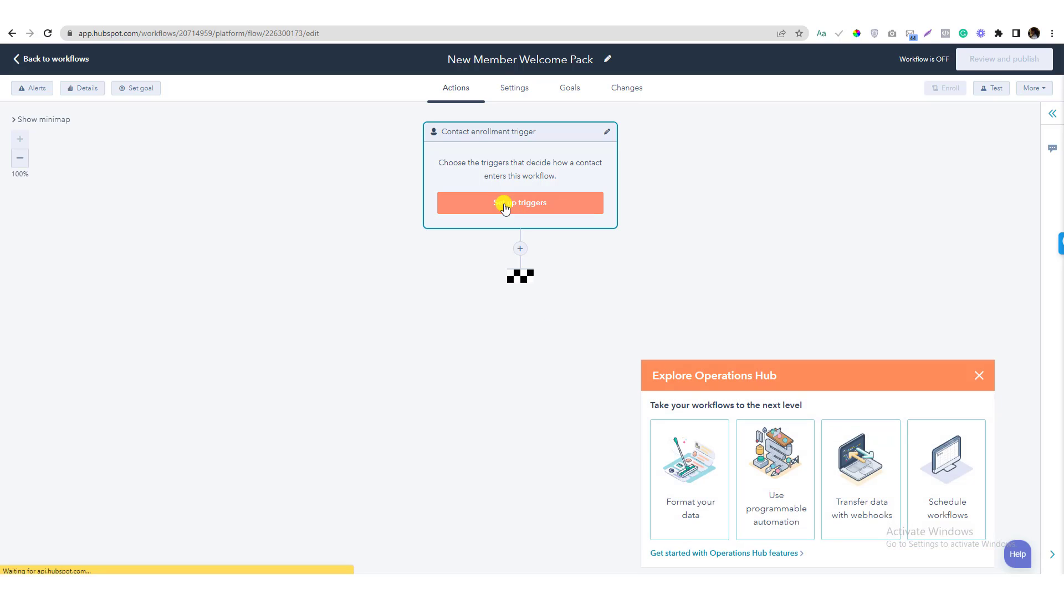
# Choose contact properties as the workflow's enrollment trigger type
pyautogui.click(974, 375)
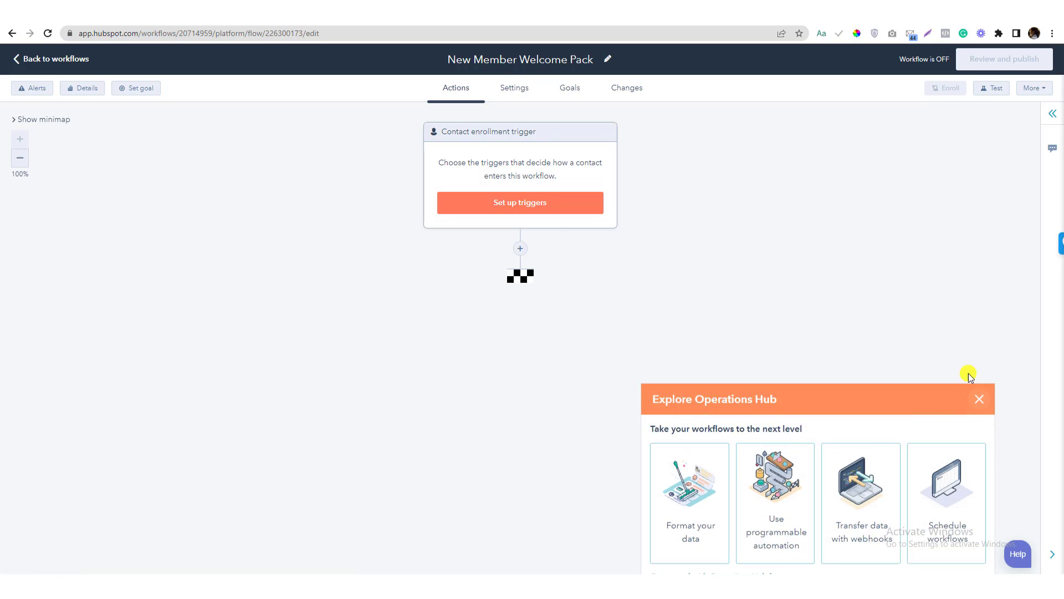
pyautogui.click(512, 204)
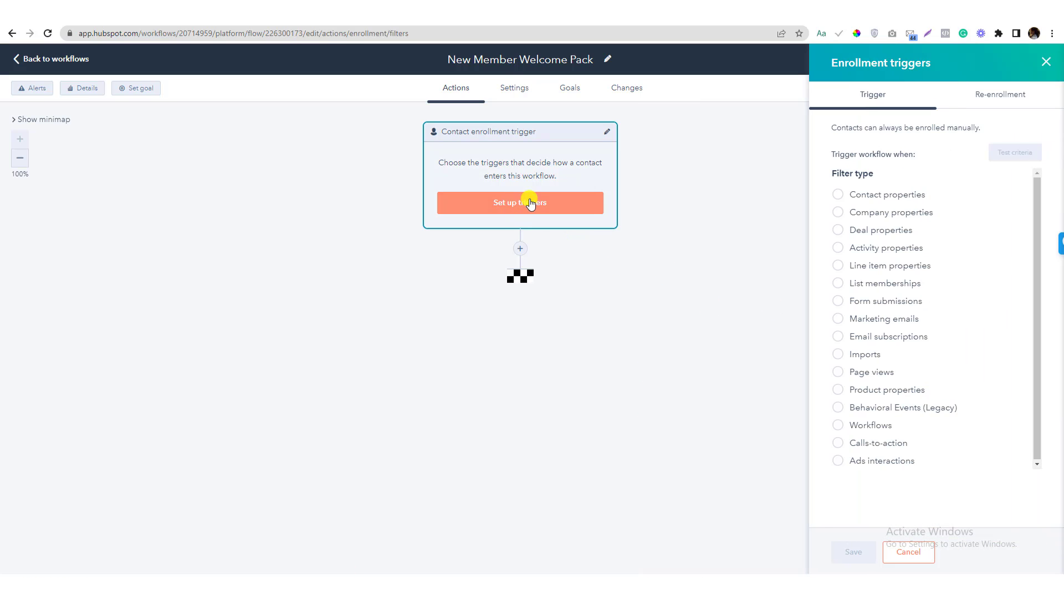
pyautogui.click(837, 194)
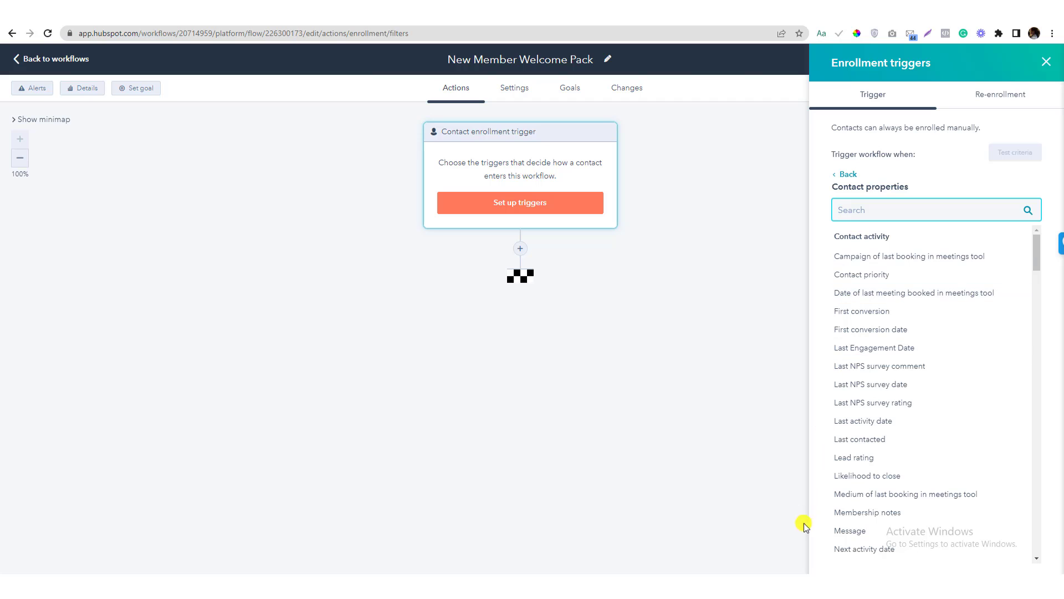
pyautogui.hotkey('alt', 'Tab')
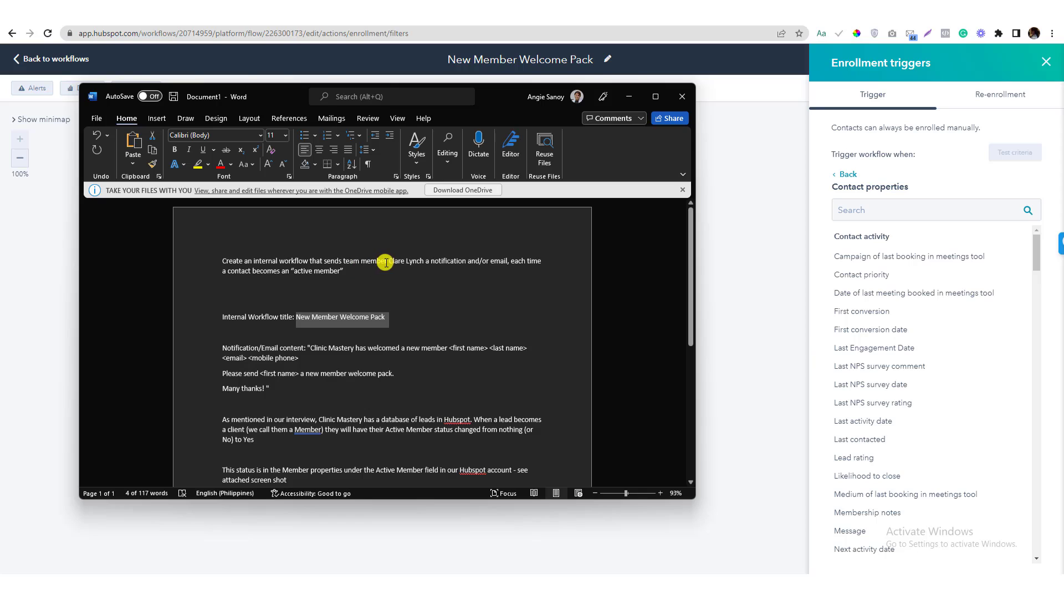
pyautogui.moveTo(389, 260); pyautogui.dragTo(417, 260)
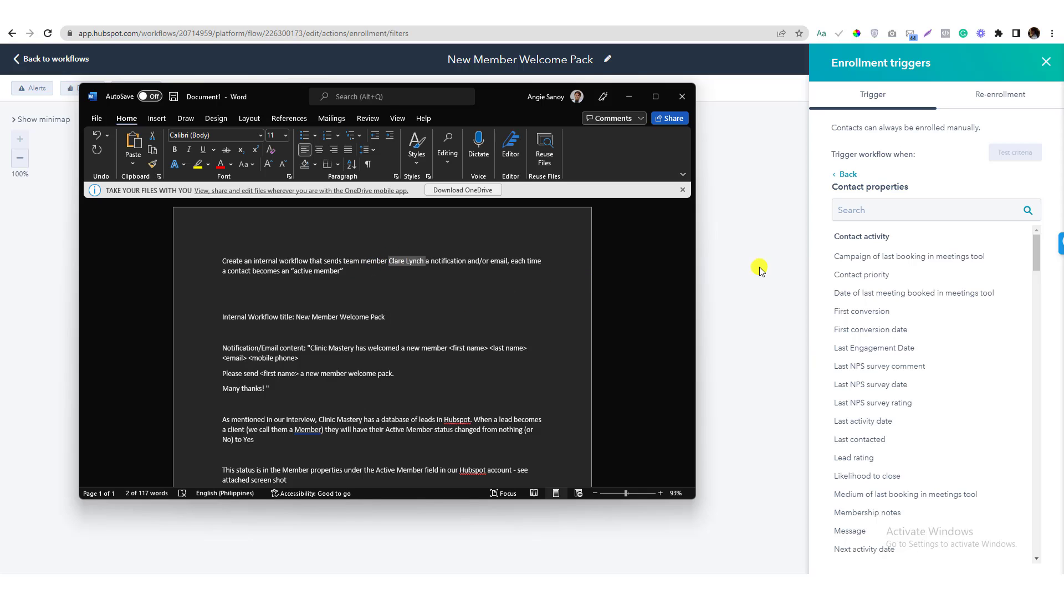
# Search the trigger's contact properties, refining from 'proc' and 'lead stat' to 'statu'
pyautogui.click(863, 210)
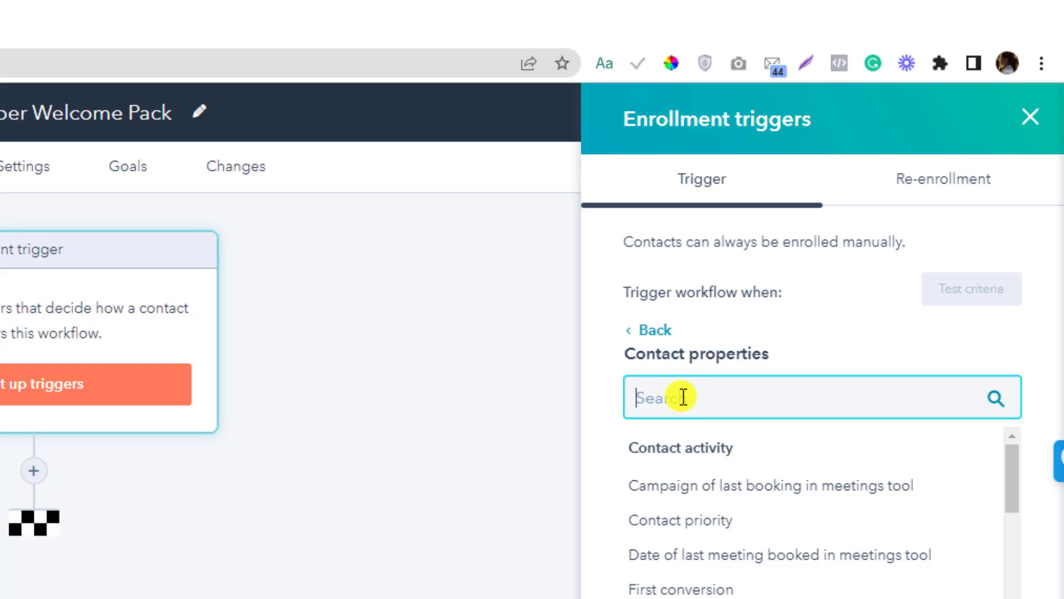
pyautogui.write('proc')
pyautogui.hotkey('ctrl', 'a')
pyautogui.write('lead')
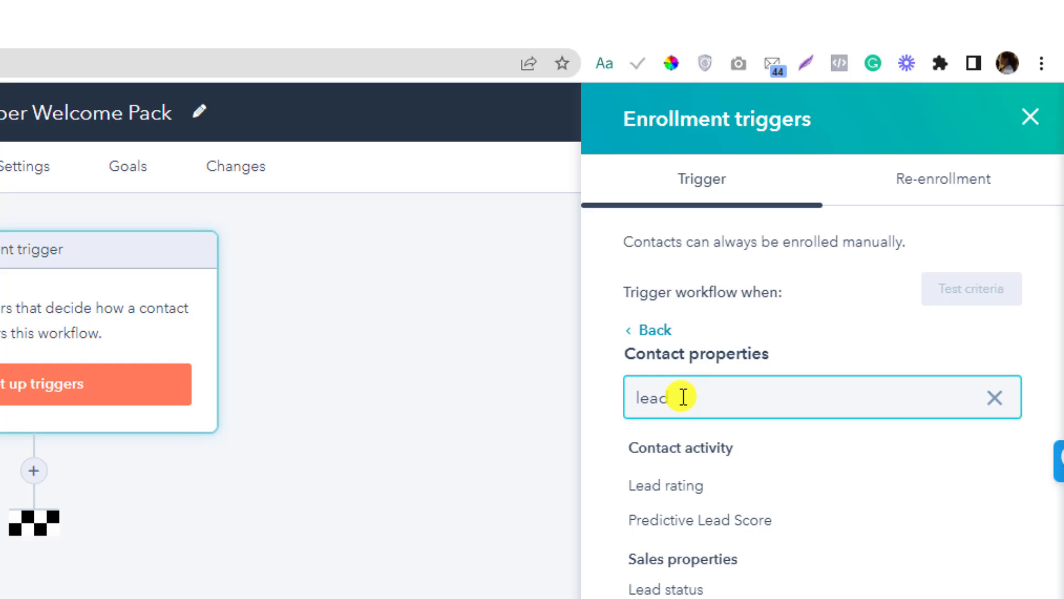
pyautogui.write(' stat')
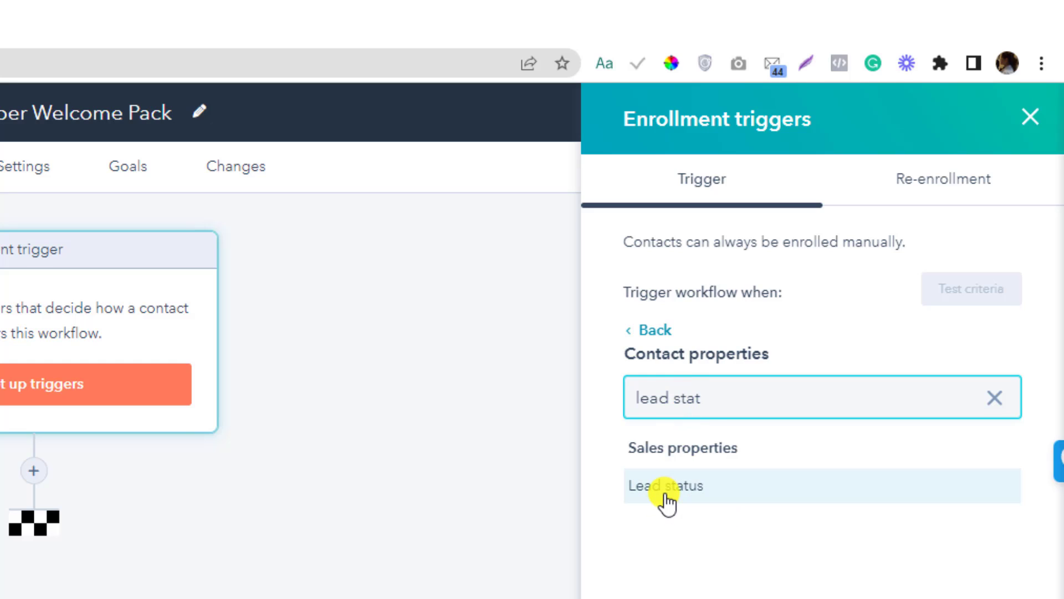
pyautogui.hotkey('ctrl', 'a')
pyautogui.write('statu')
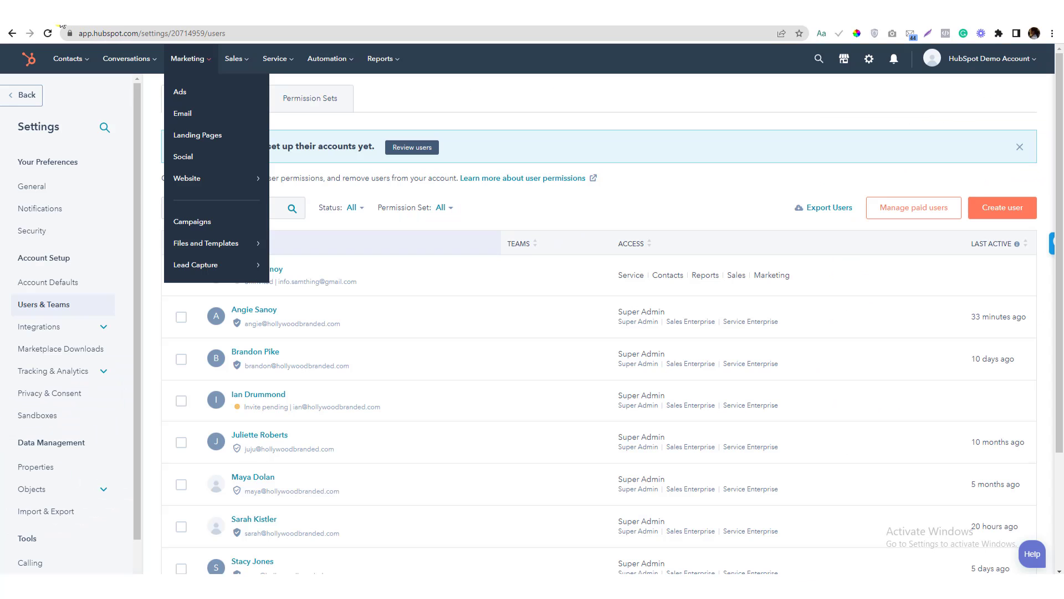
# Open the sample contact from Contacts and review its Lead status values and property history
pyautogui.moveTo(71, 58)
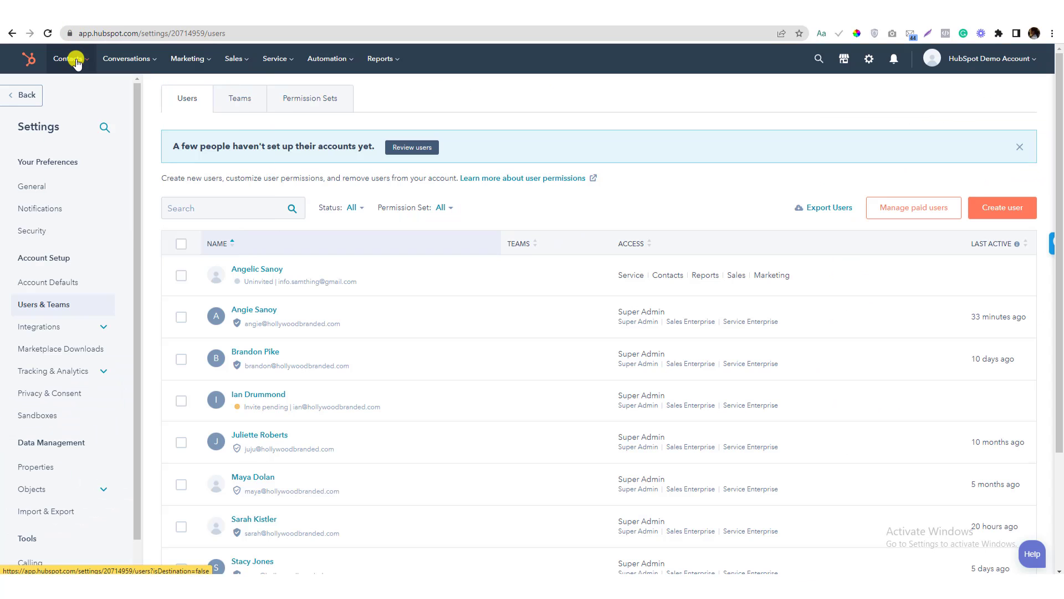
pyautogui.click(76, 91)
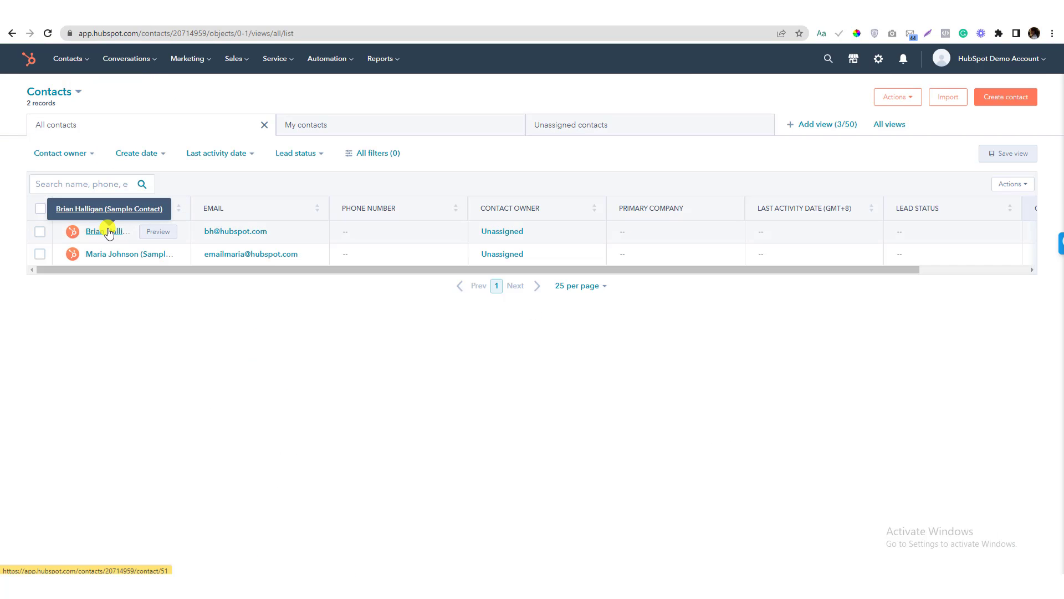
pyautogui.click(109, 231)
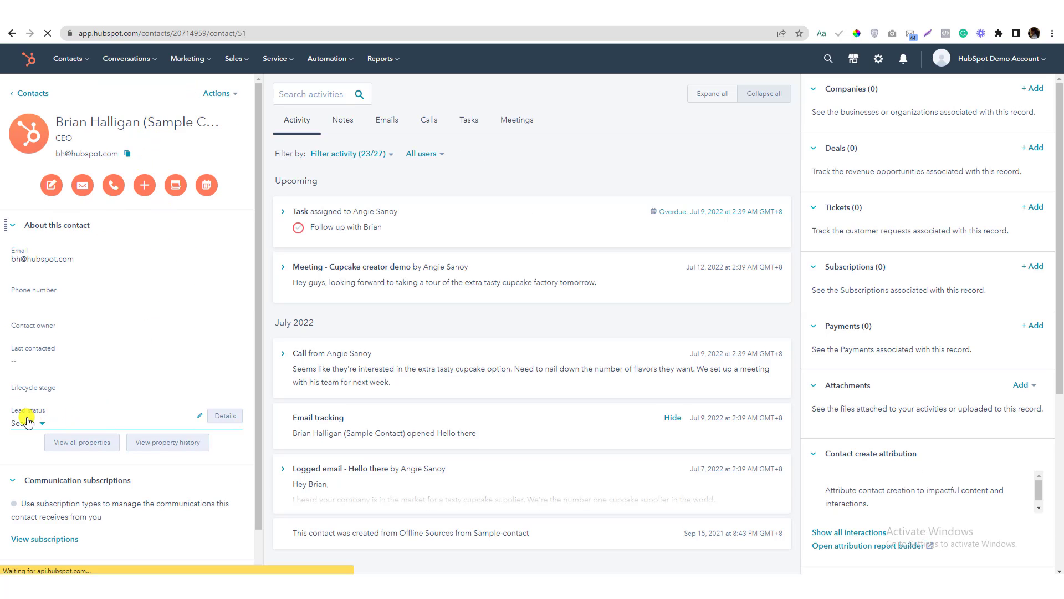
pyautogui.click(44, 426)
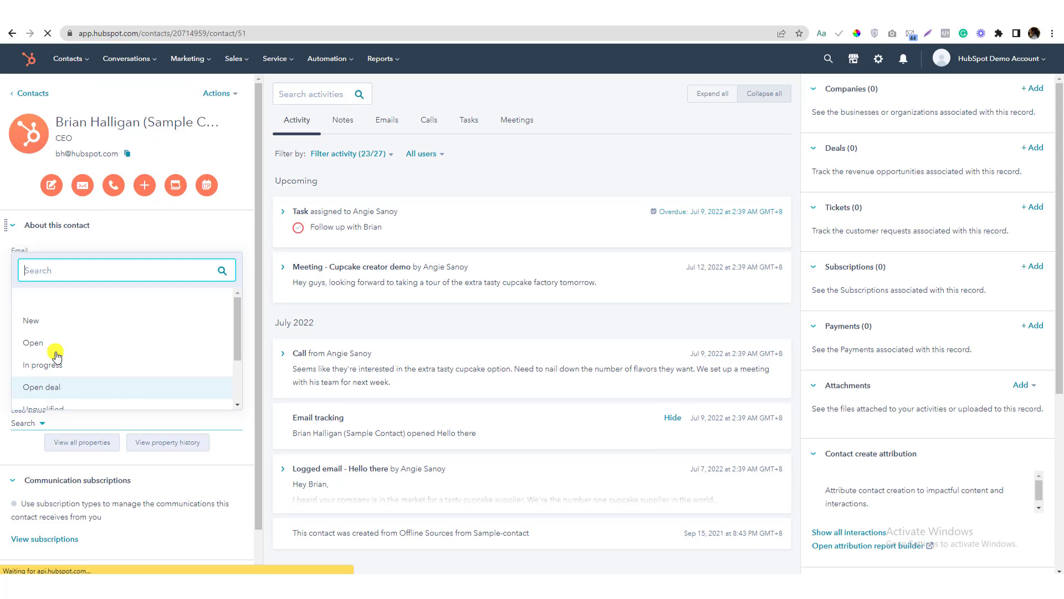
pyautogui.scroll(-2, 72, 366)
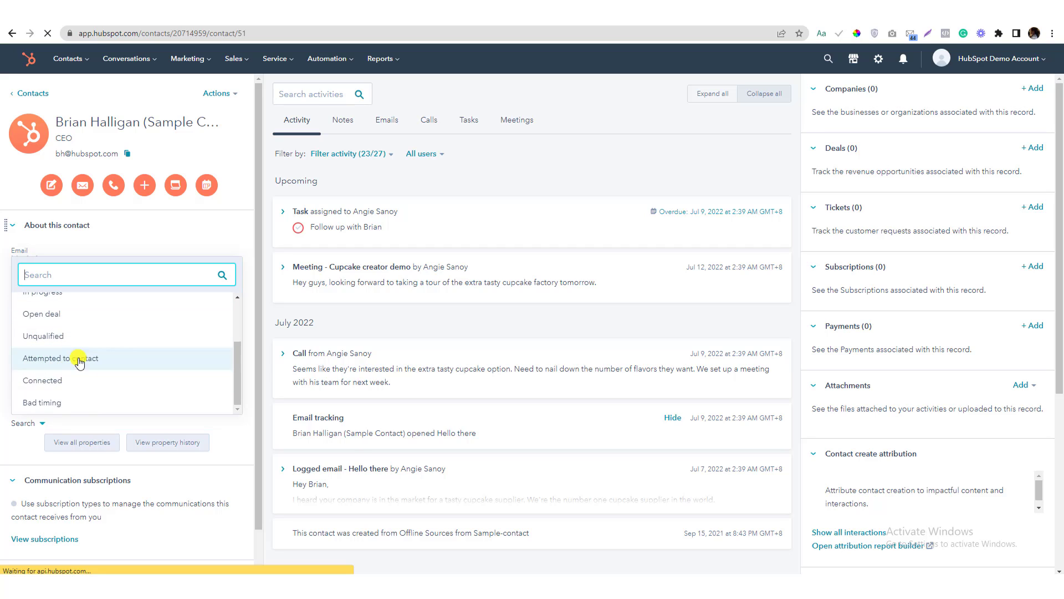
pyautogui.scroll(3, 119, 319)
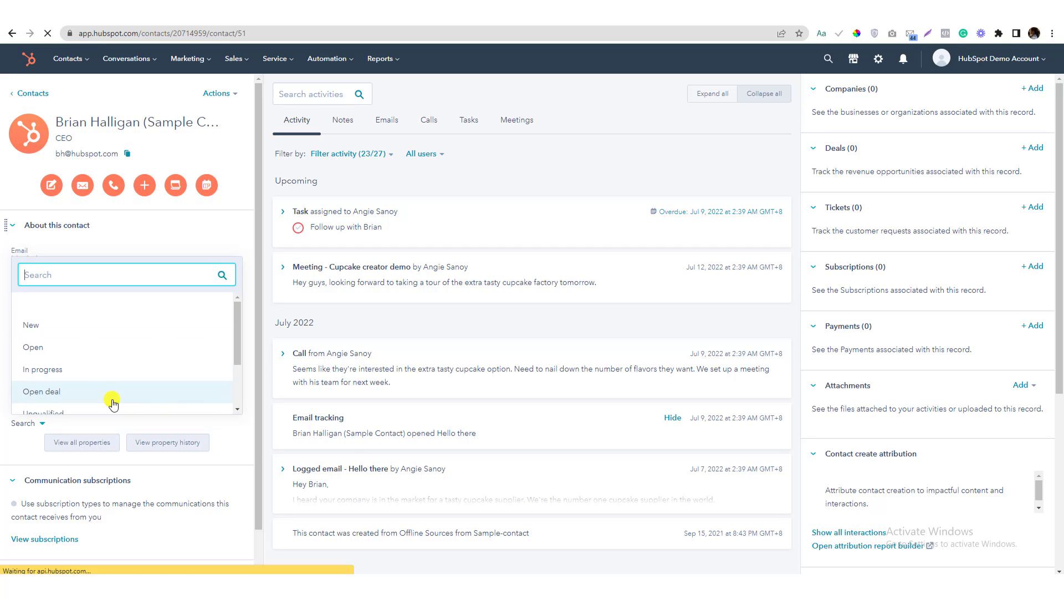
pyautogui.click(147, 444)
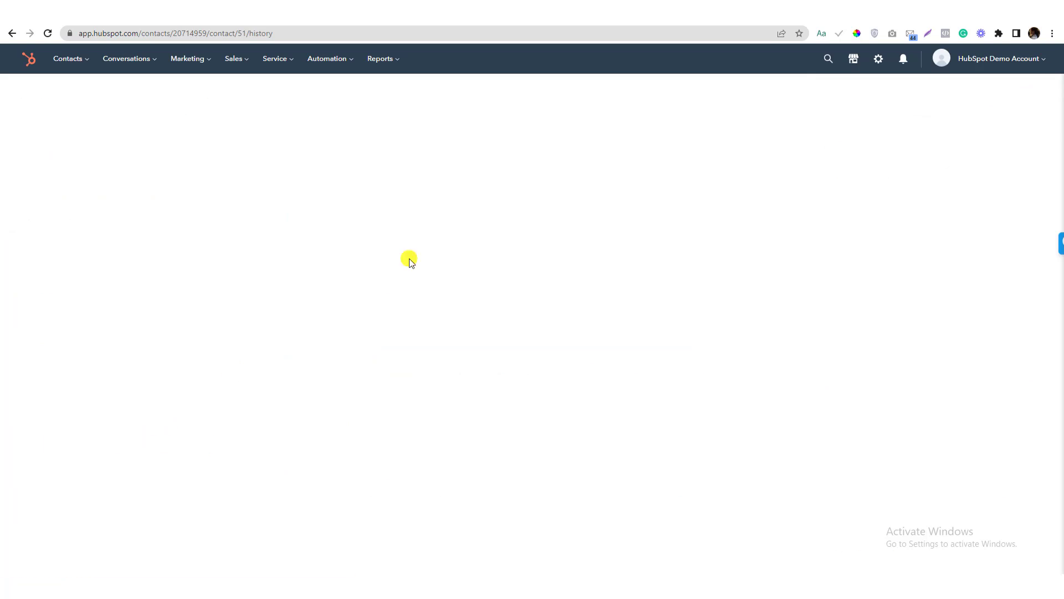
pyautogui.click(12, 35)
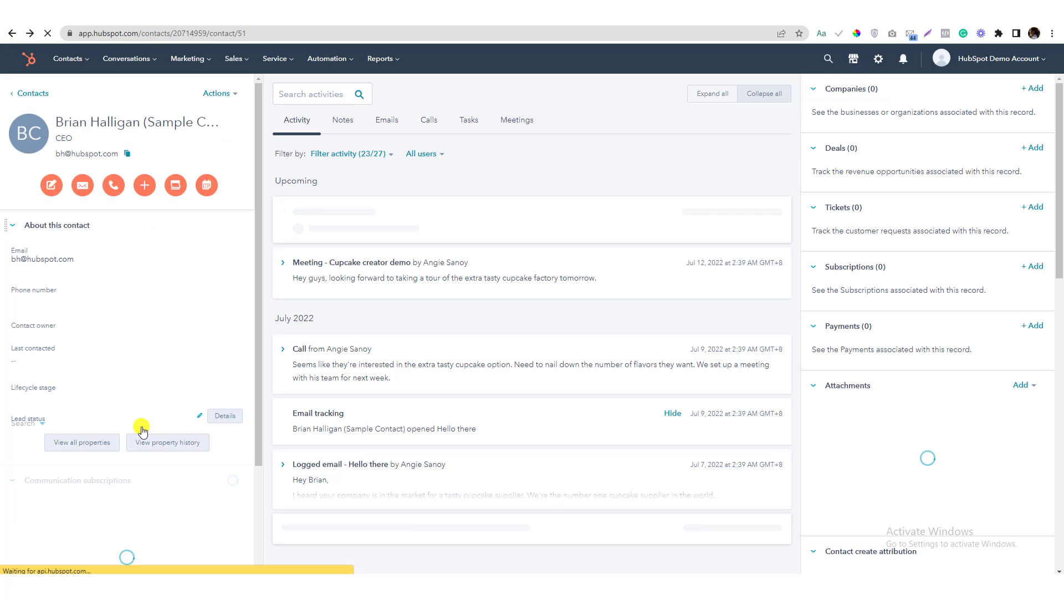
# Search all properties for 'statu' and add Status to the contact's About section
pyautogui.click(94, 443)
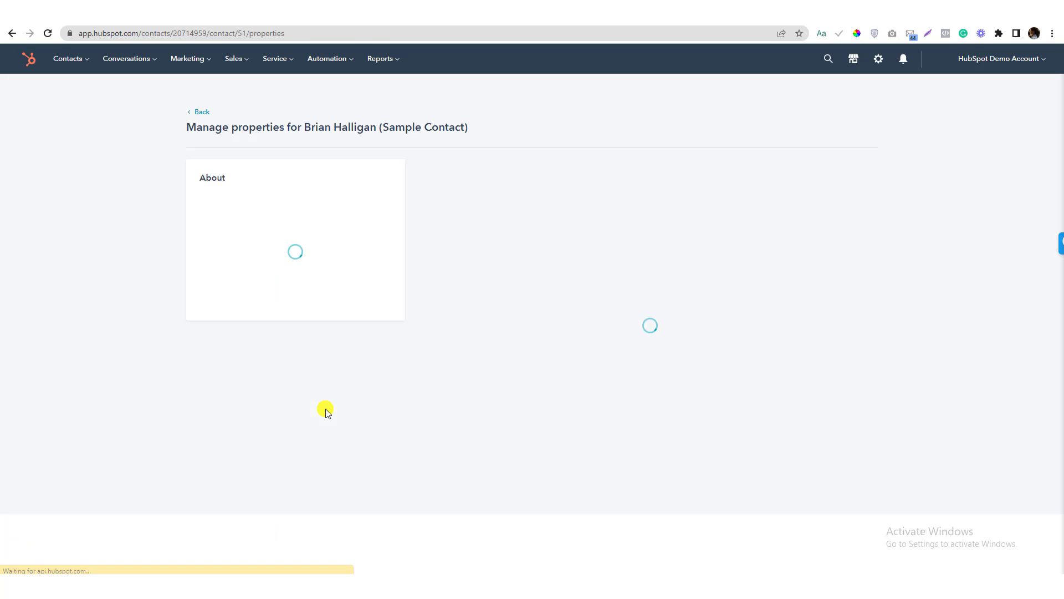
pyautogui.write('statu')
pyautogui.moveTo(537, 300)
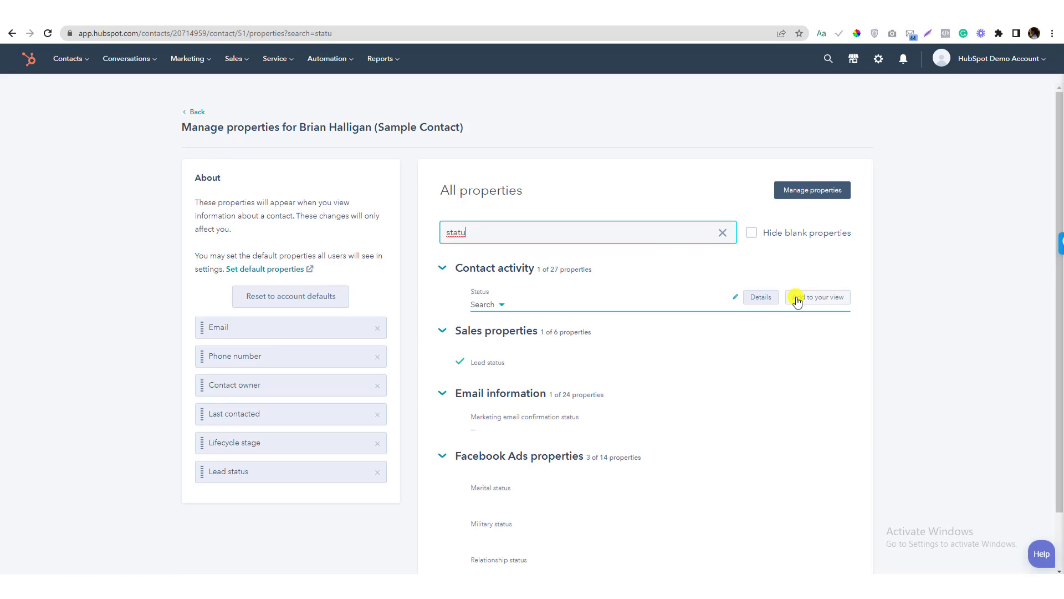
pyautogui.click(796, 300)
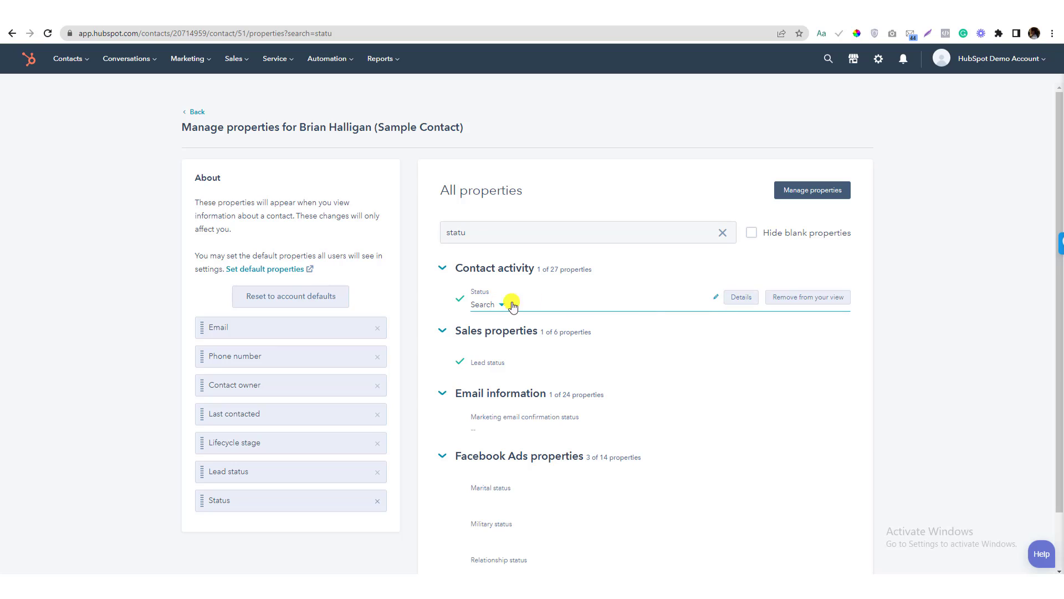
# Review the Status and Lead status value lists without choosing any value
pyautogui.click(715, 298)
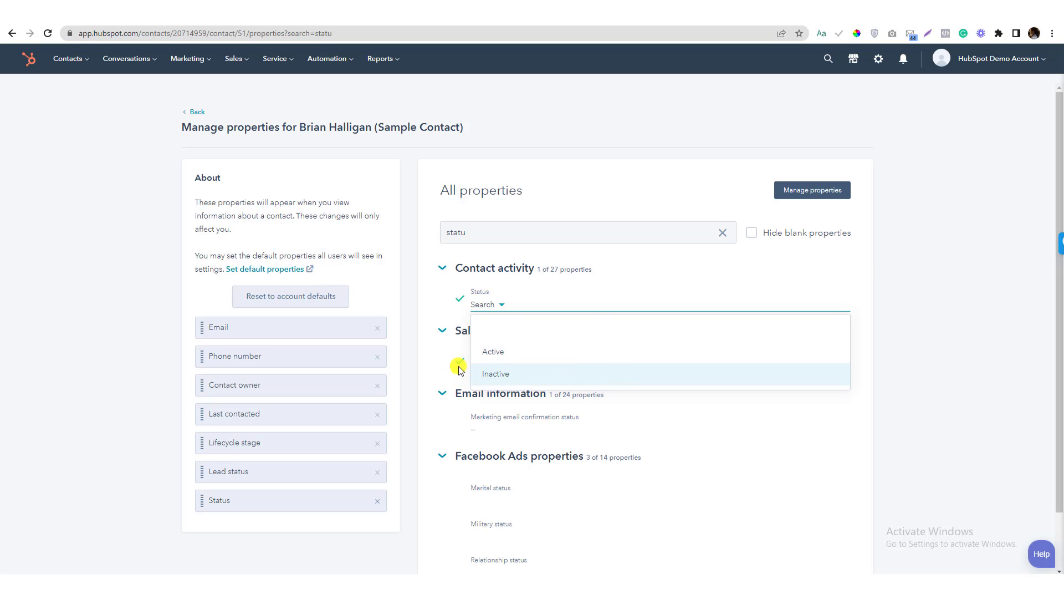
pyautogui.click(426, 351)
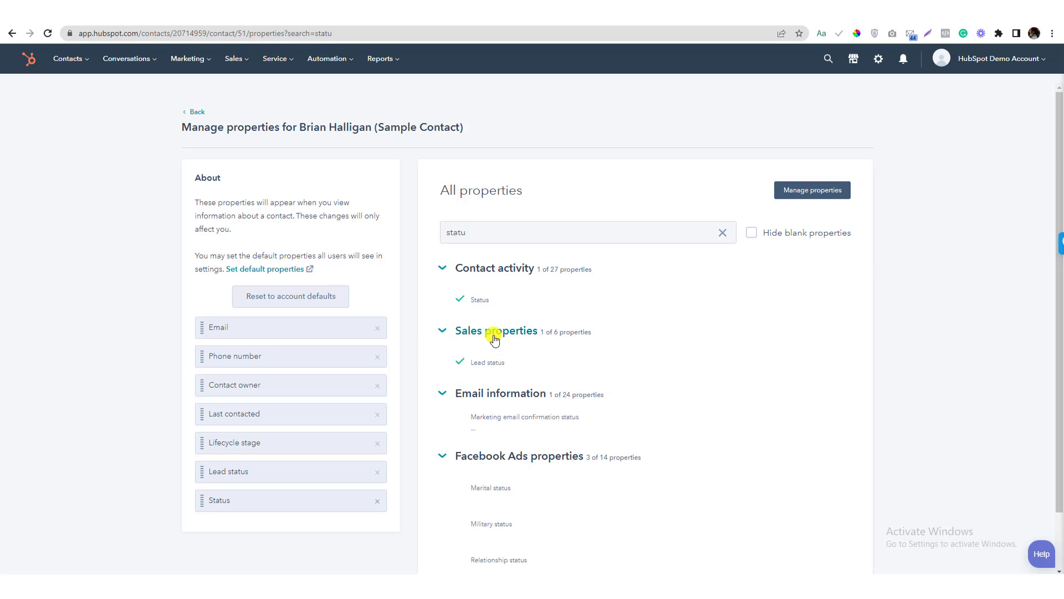
pyautogui.click(487, 363)
pyautogui.scroll(-2, 509, 432)
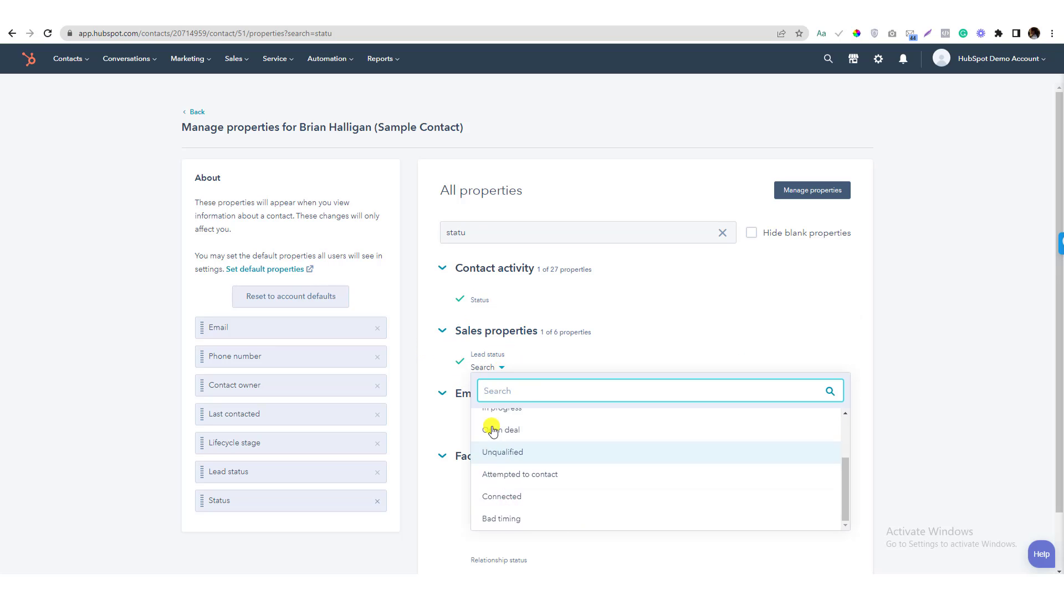
pyautogui.scroll(3, 538, 491)
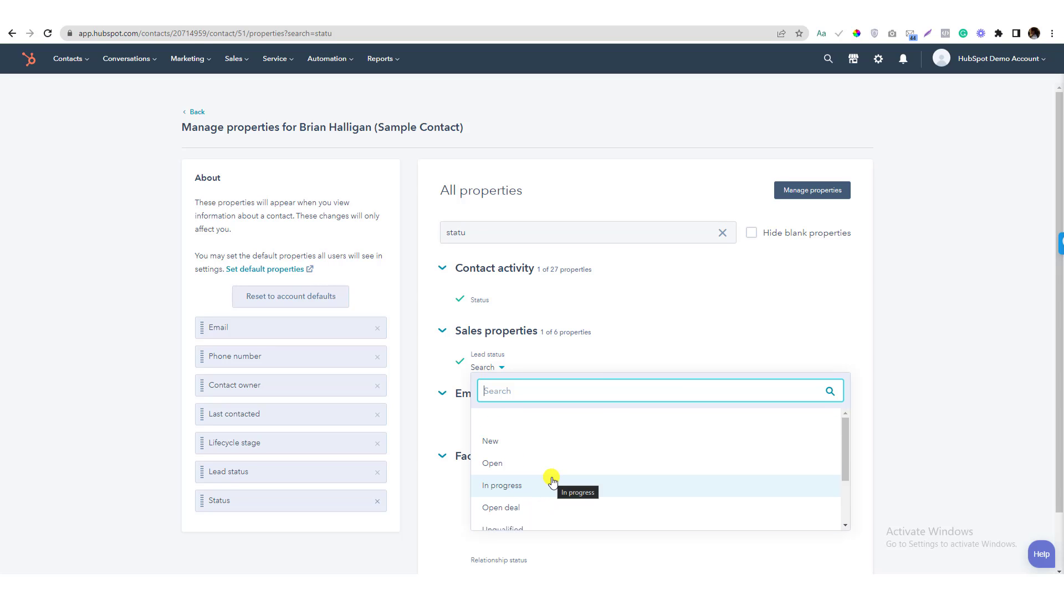
pyautogui.click(428, 295)
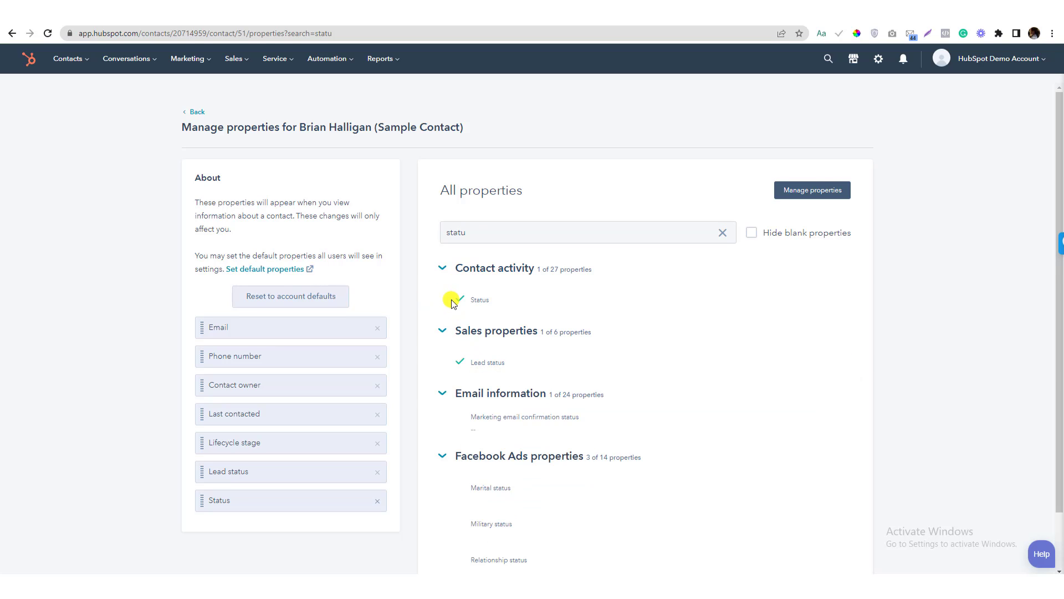
# Return to the sample contact's record and check the new Status field's options
pyautogui.click(12, 34)
pyautogui.click(11, 34)
pyautogui.click(198, 114)
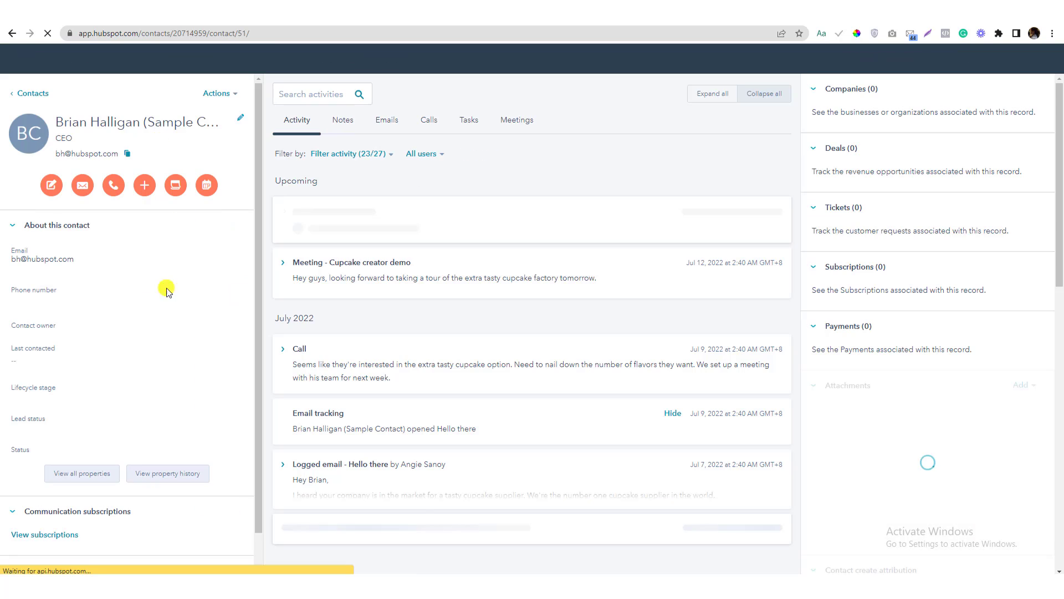
pyautogui.click(42, 453)
pyautogui.click(118, 432)
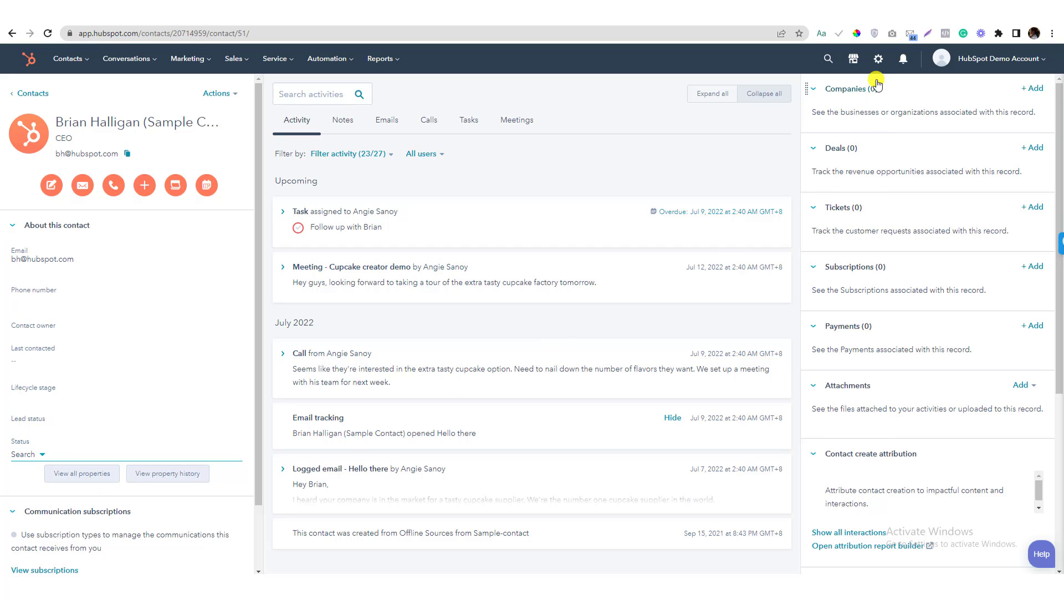
# In Settings' contact properties, search 'Status' and open the Status property for editing
pyautogui.click(878, 59)
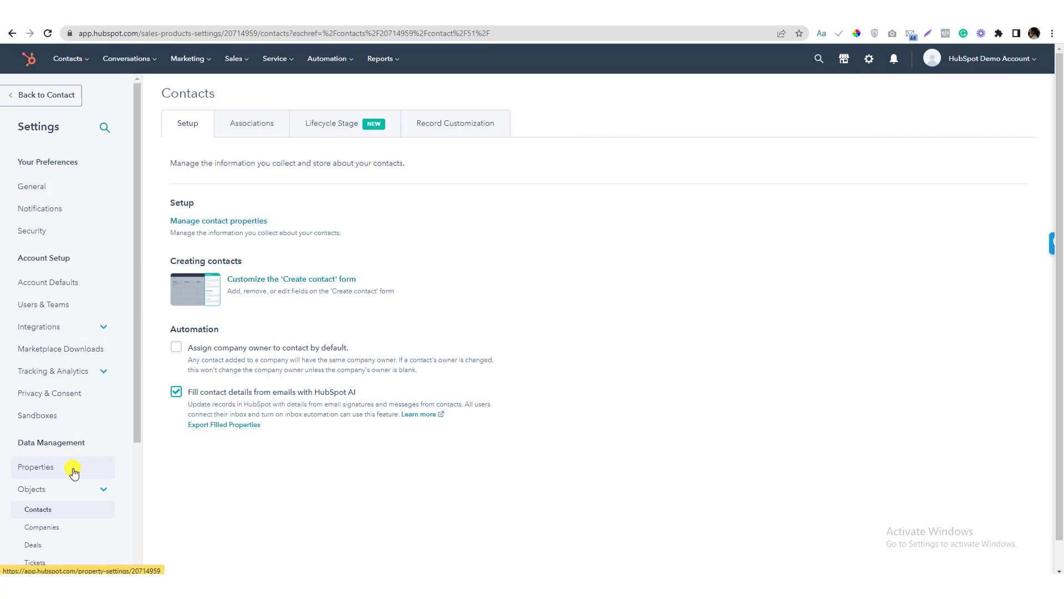
pyautogui.scroll(-4, 70, 444)
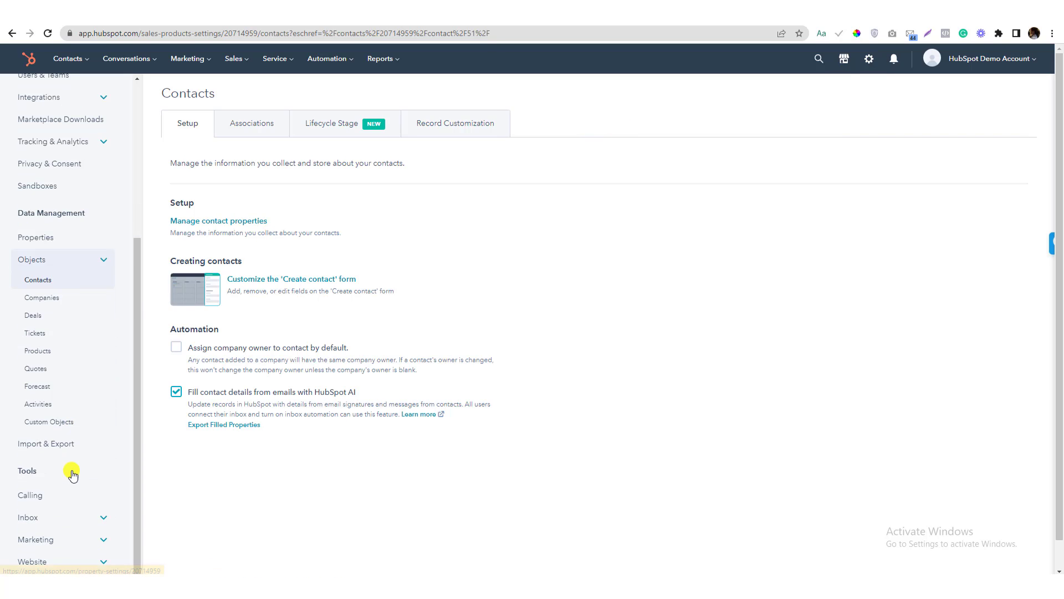
pyautogui.click(65, 237)
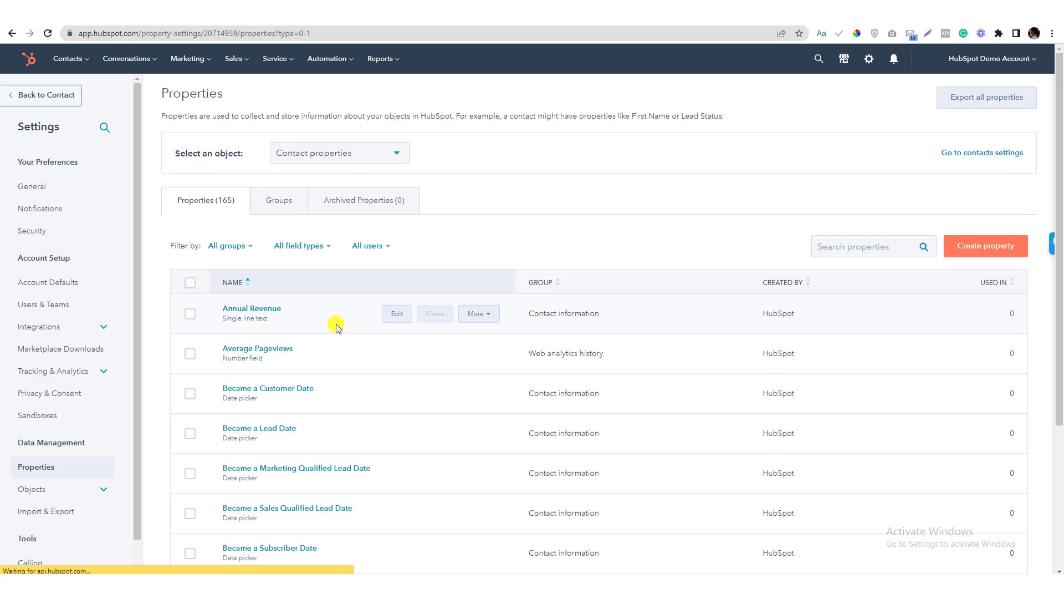
pyautogui.scroll(-3, 254, 470)
pyautogui.scroll(-3, 255, 472)
pyautogui.scroll(3, 257, 433)
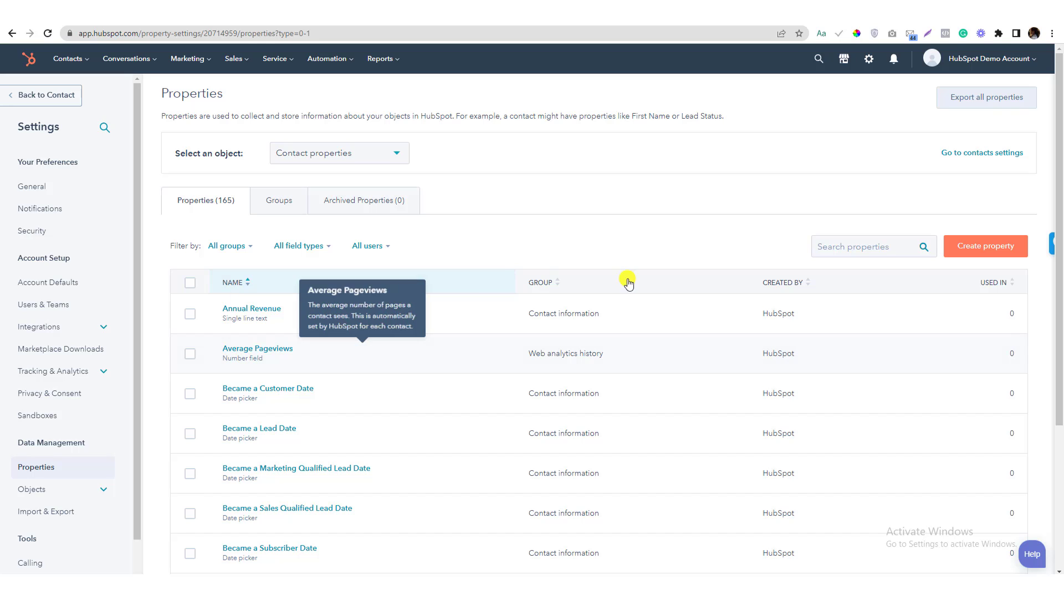
pyautogui.click(848, 248)
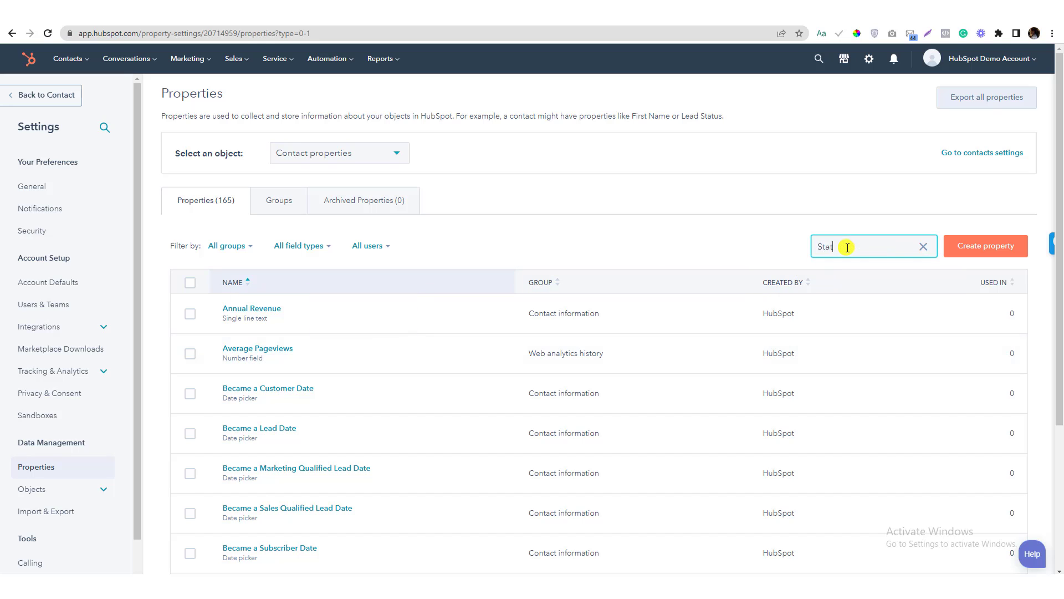
pyautogui.write('Status')
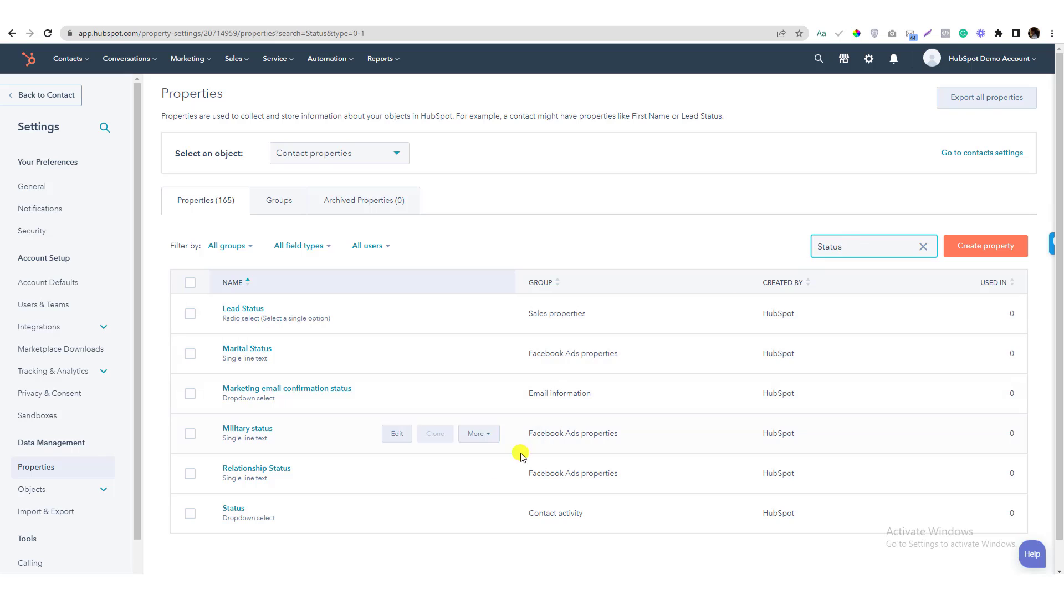
pyautogui.click(404, 518)
# Review the Status property's locked note, its Active option values, and the Basic info tab
pyautogui.moveTo(612, 119)
pyautogui.mouseDown()
pyautogui.moveTo(839, 119)
pyautogui.moveTo(600, 123)
pyautogui.mouseUp()
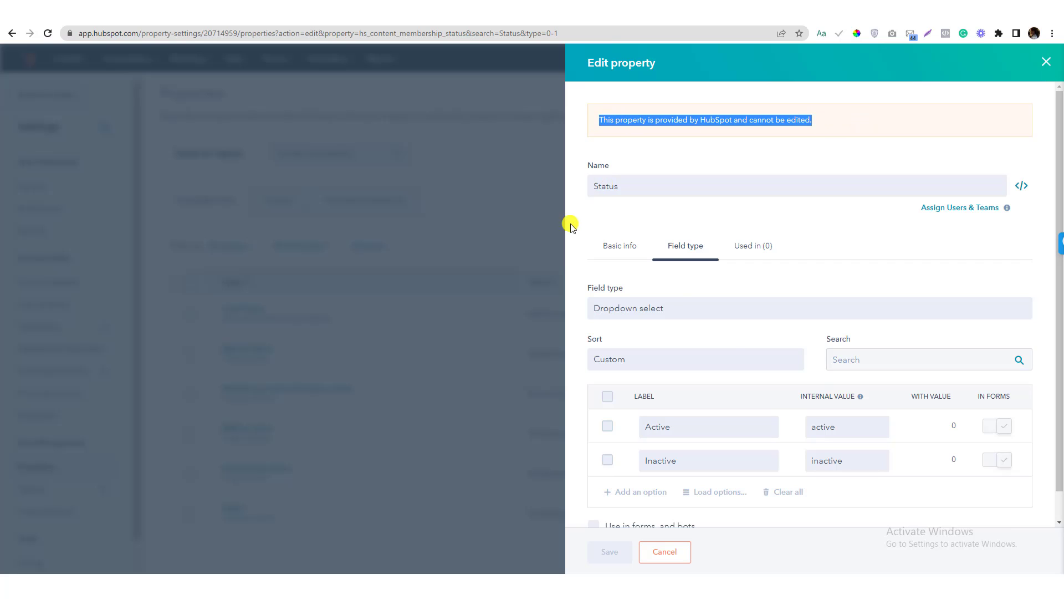
pyautogui.moveTo(690, 431); pyautogui.dragTo(608, 425)
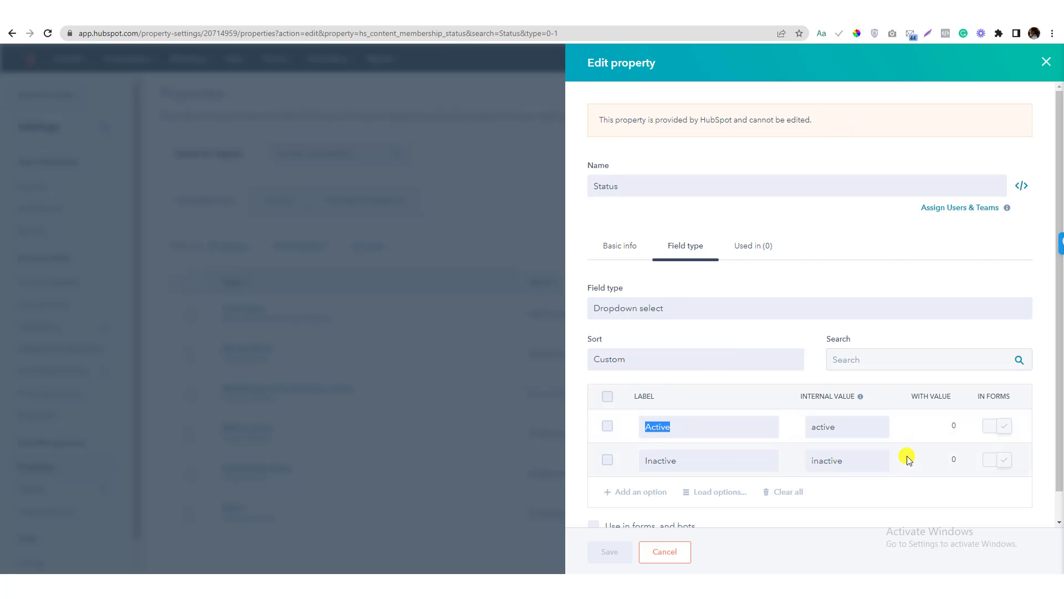
pyautogui.click(866, 434)
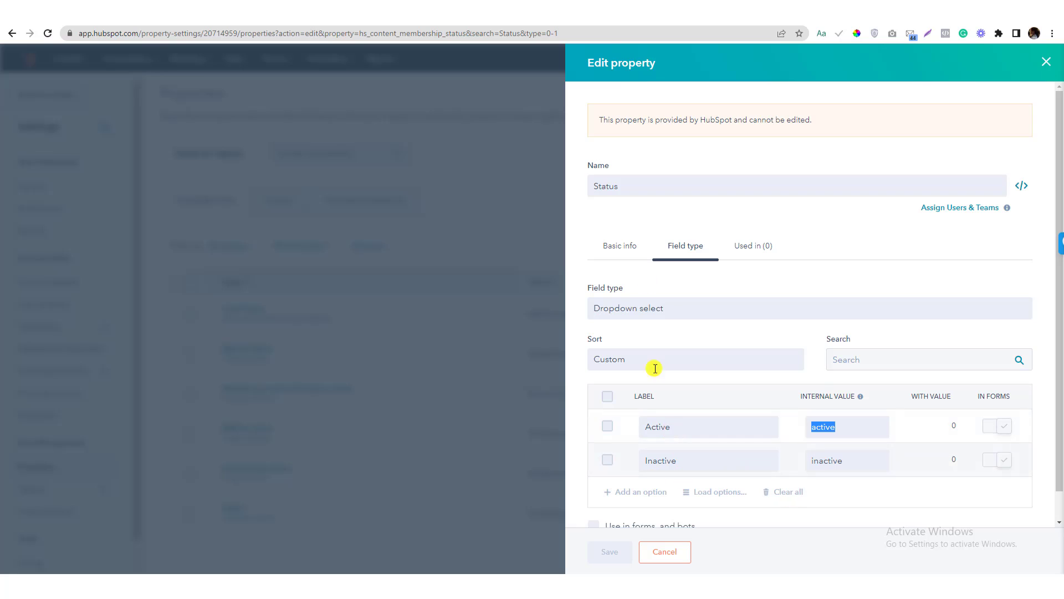
pyautogui.click(619, 254)
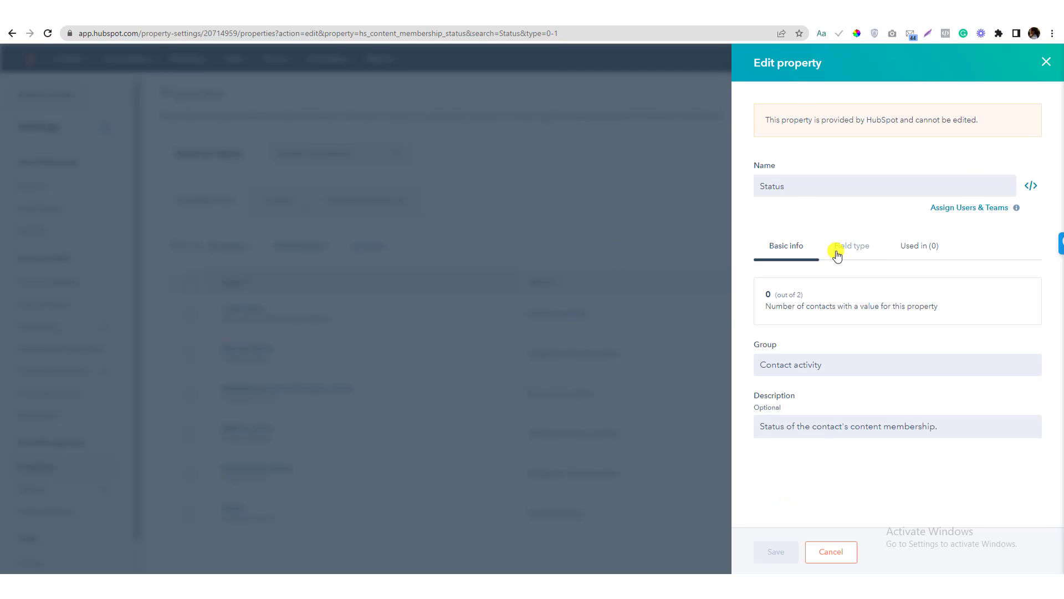
pyautogui.click(836, 253)
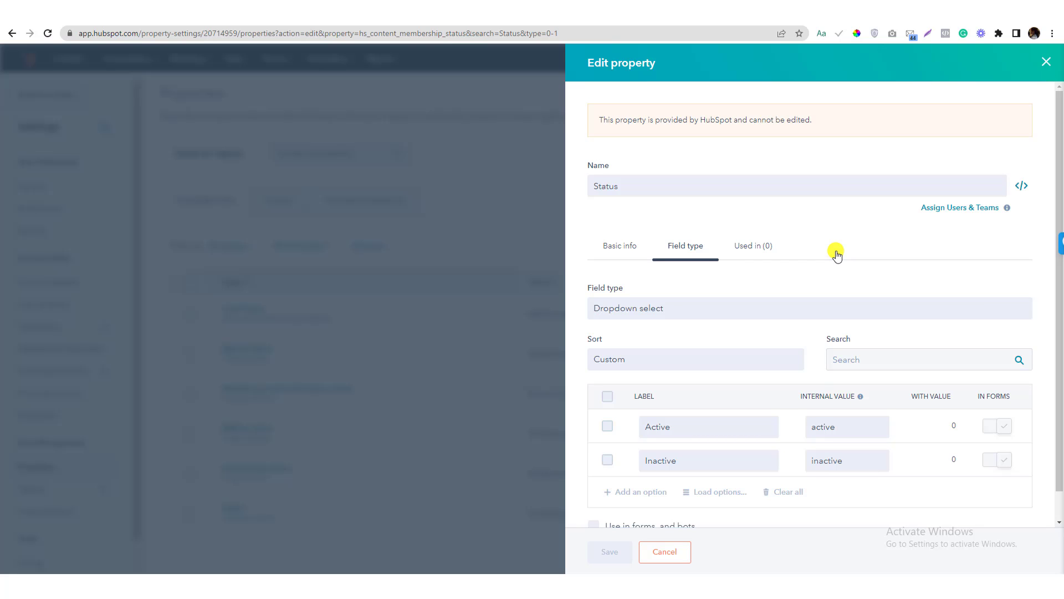
pyautogui.click(680, 555)
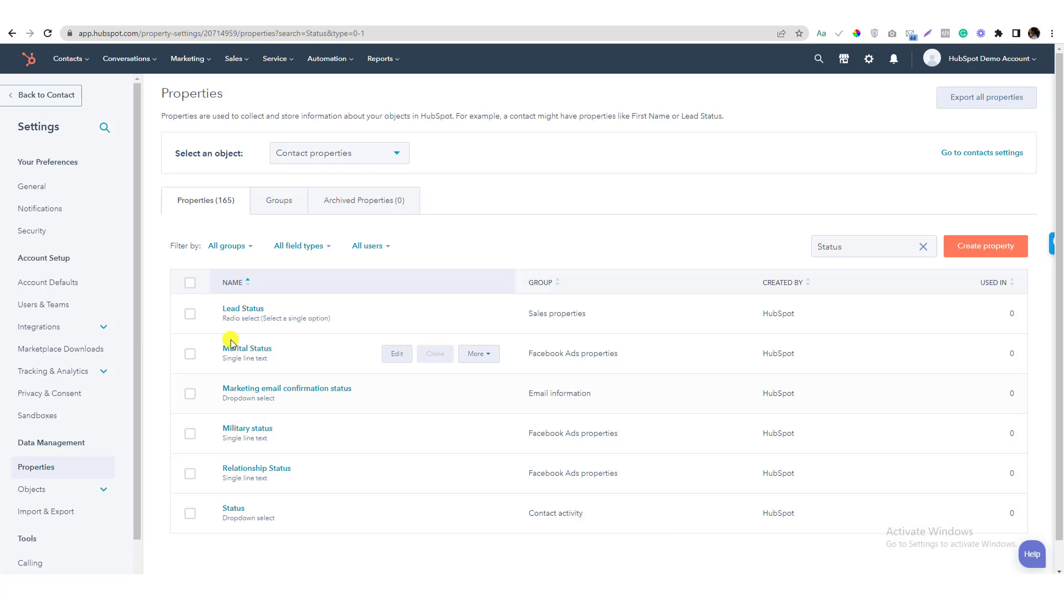
pyautogui.hotkey('alt', 'Tab')
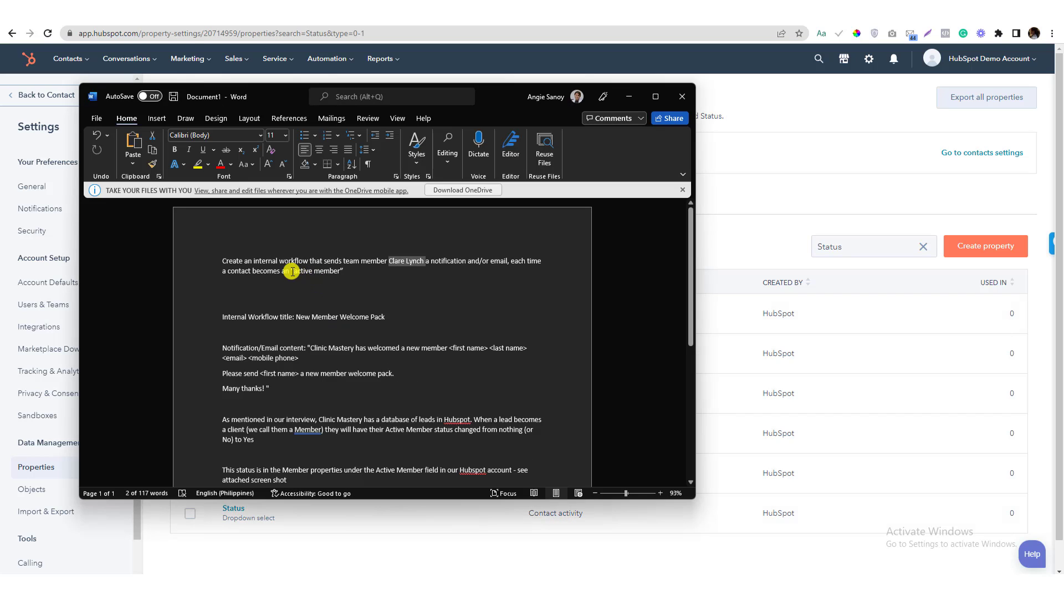
pyautogui.moveTo(293, 270); pyautogui.dragTo(338, 271)
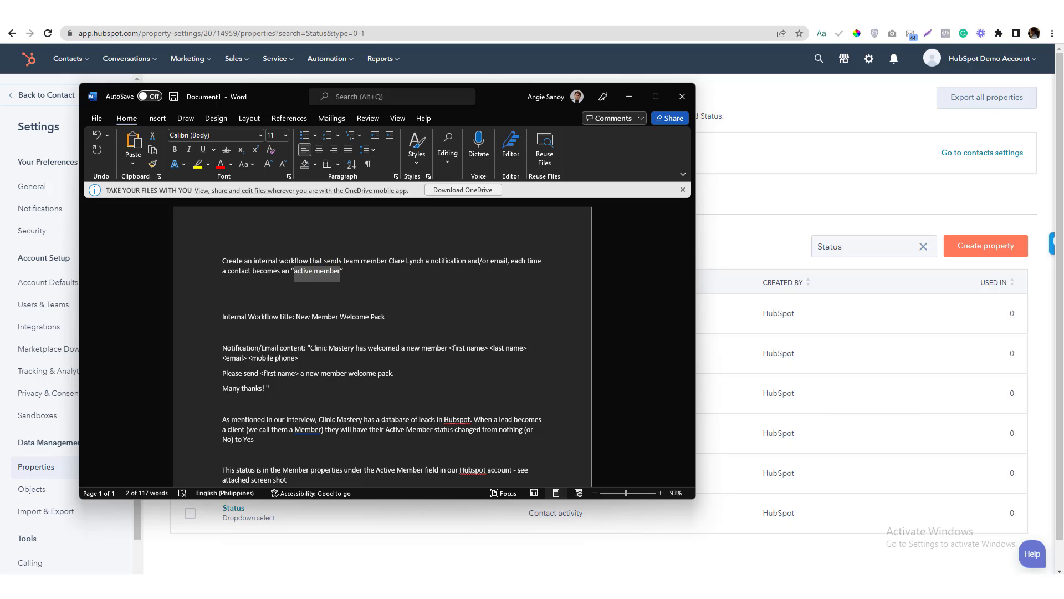
pyautogui.hotkey('alt', 'Tab')
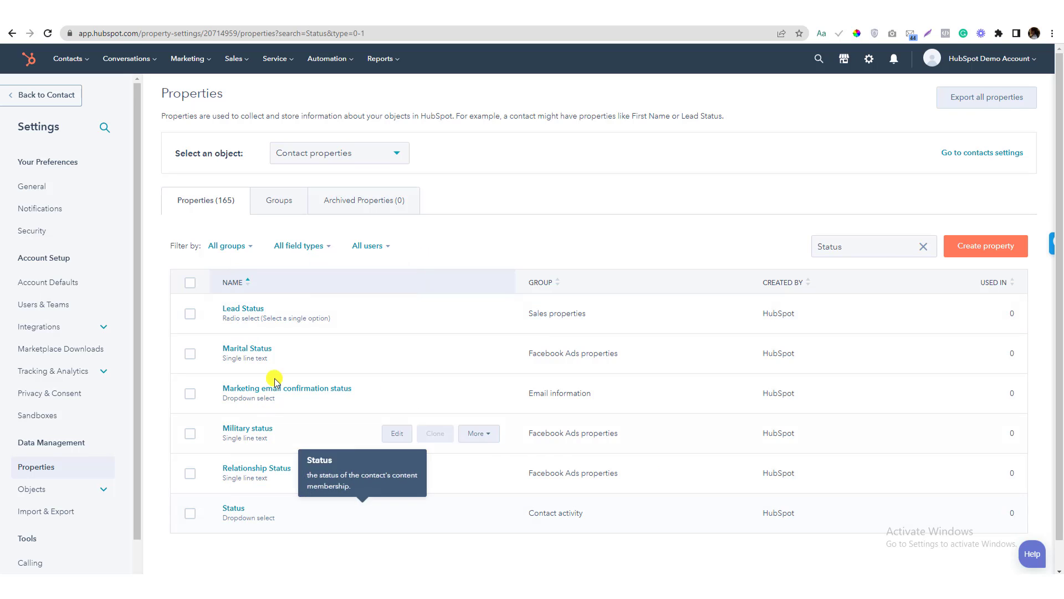
# Open the Lead Status property for editing and scroll to its options
pyautogui.click(385, 313)
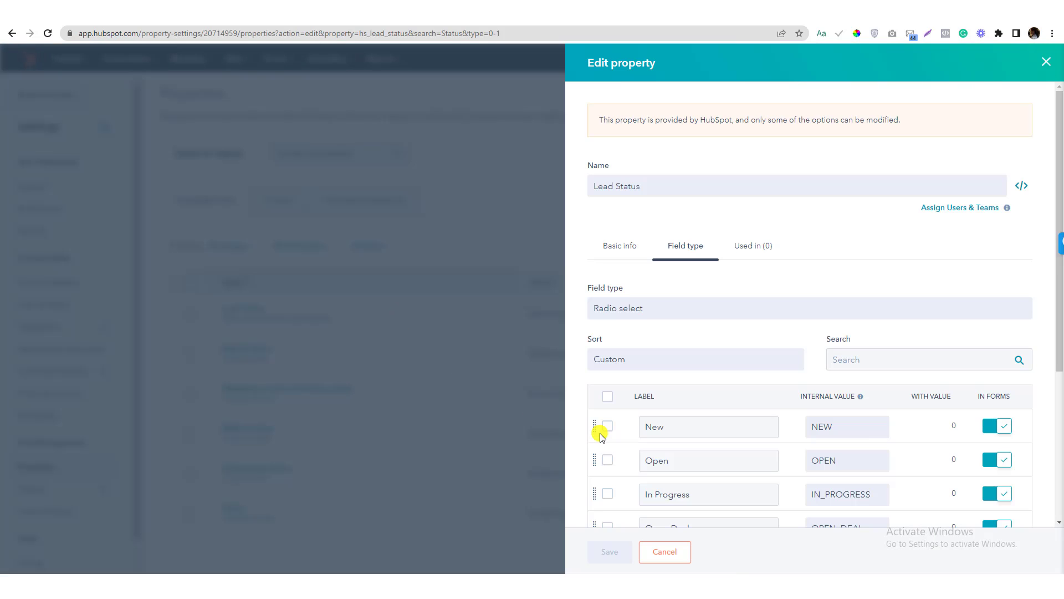
pyautogui.scroll(-4, 693, 374)
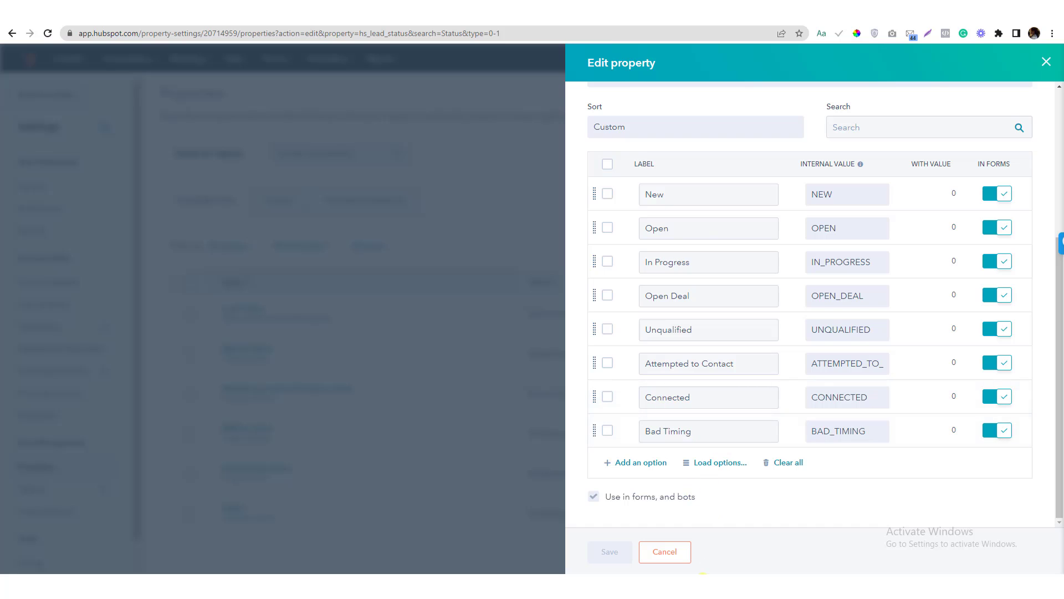
pyautogui.hotkey('alt', 'Tab')
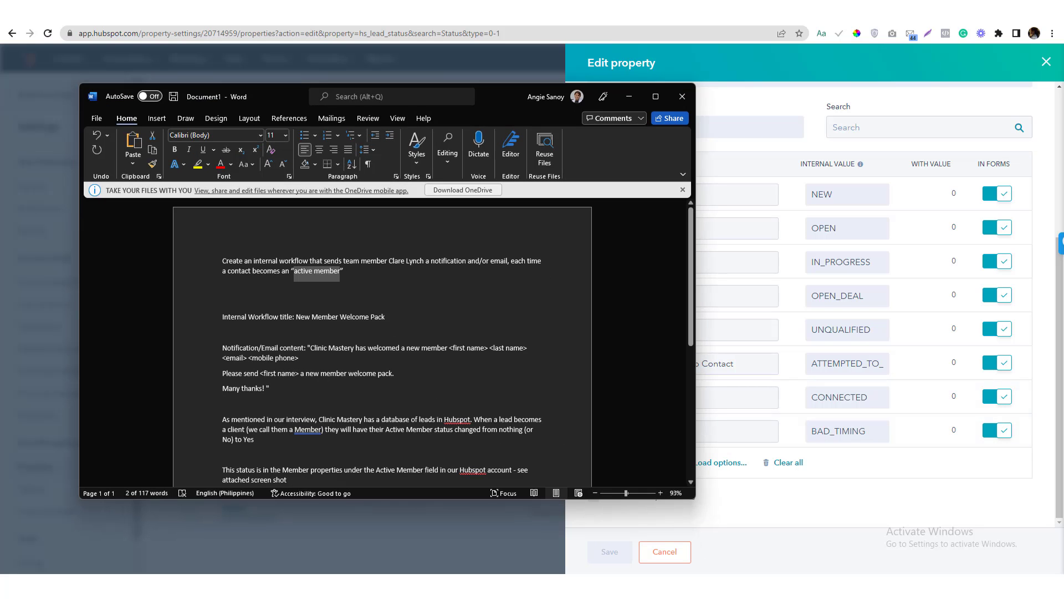
pyautogui.hotkey('alt', 'Tab')
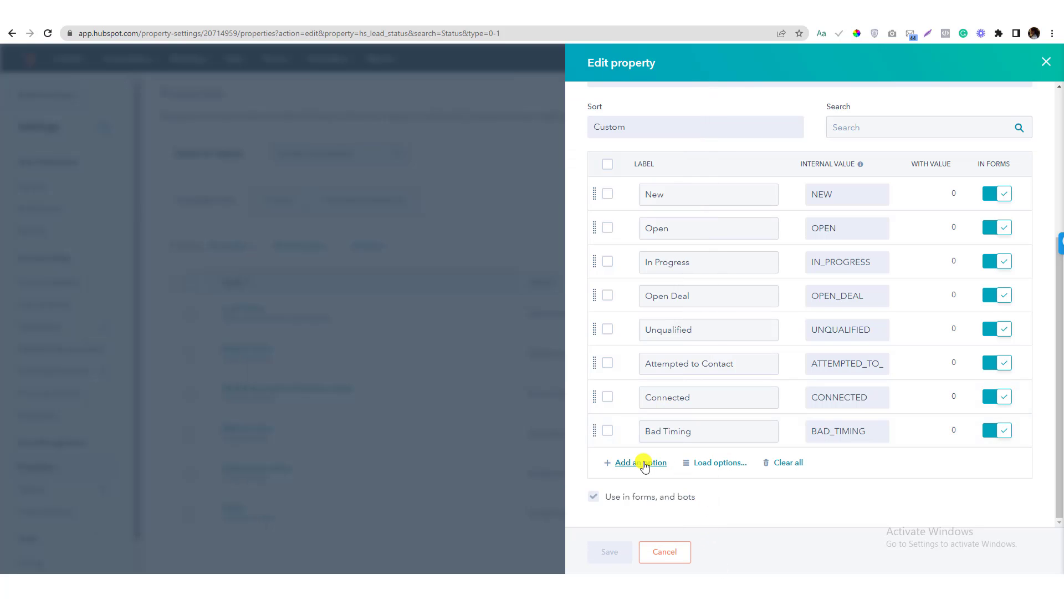
# Add an 'Active Member' option with internal value ACTIVE_MEMBER and save it
pyautogui.click(642, 463)
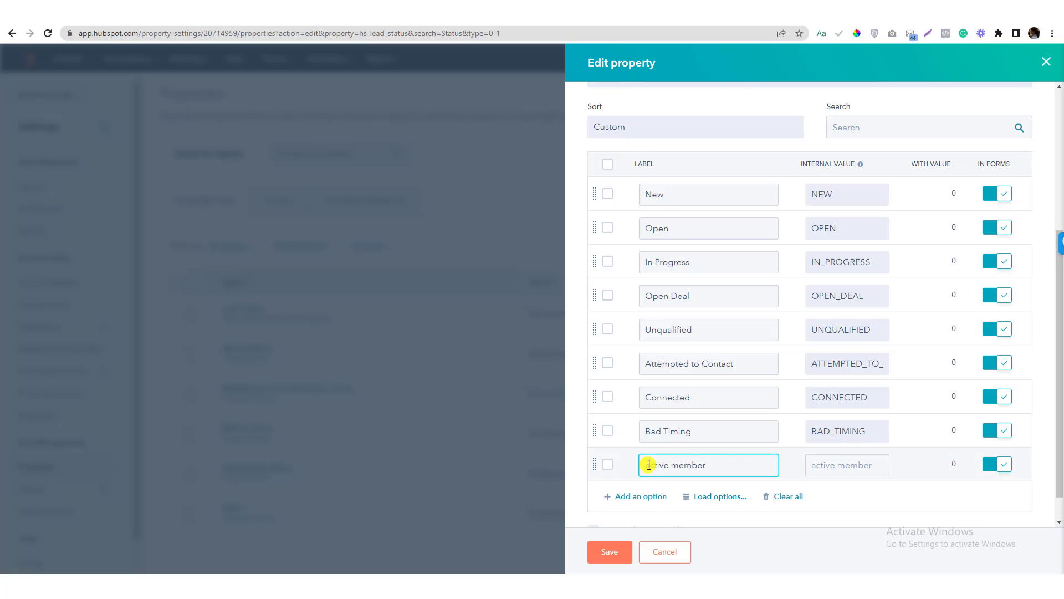
pyautogui.click(649, 464)
pyautogui.press('BackSpace')
pyautogui.write('A')
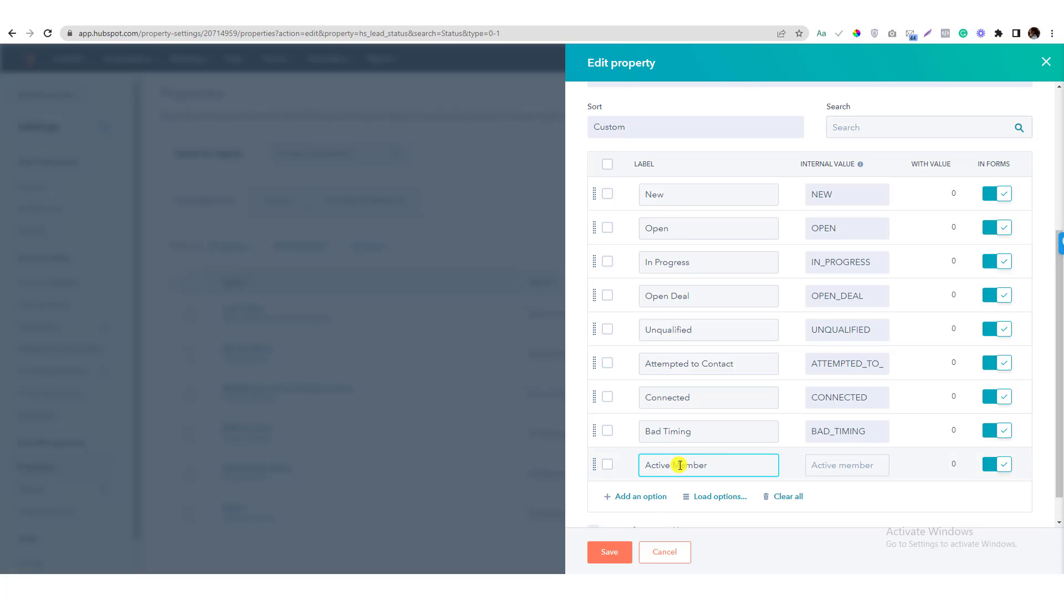
pyautogui.hotkey('ctrl', 'a')
pyautogui.click(814, 464)
pyautogui.write('AC')
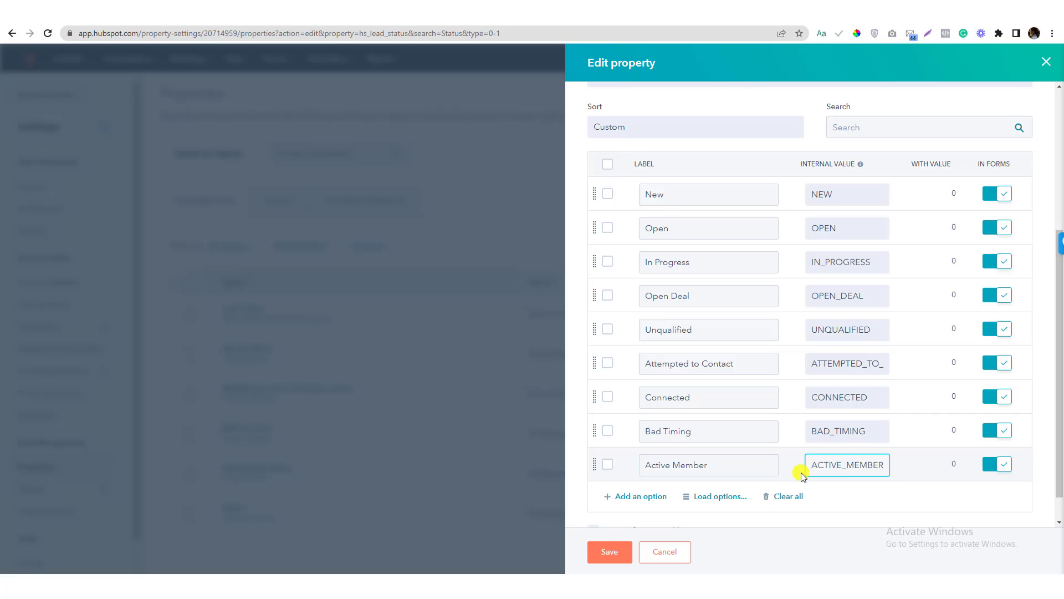
pyautogui.click(803, 477)
pyautogui.click(605, 552)
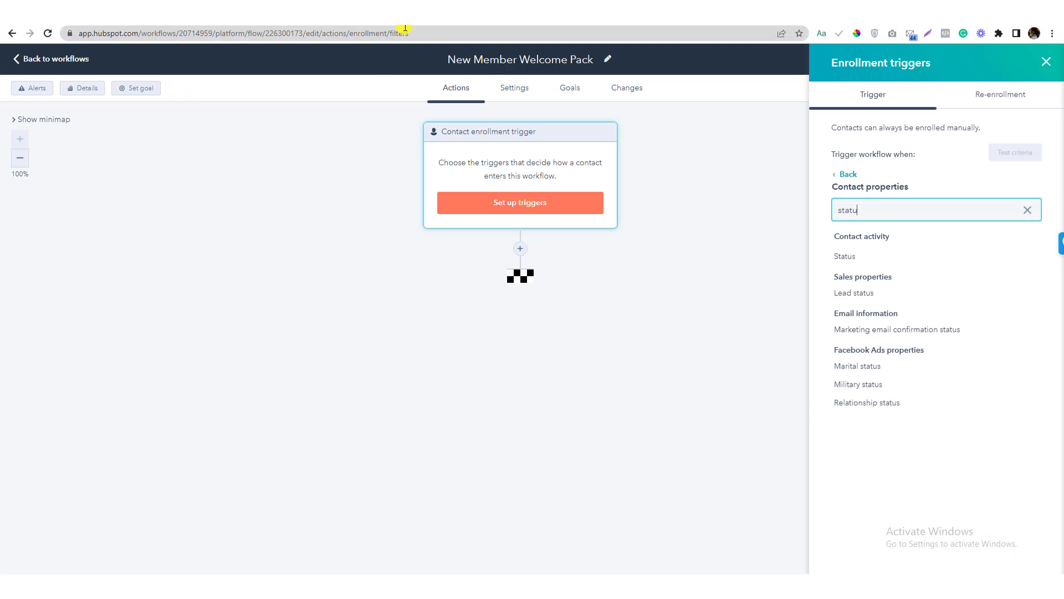
# Reload the workflow's trigger setup page
pyautogui.click(404, 34)
pyautogui.click(431, 33)
pyautogui.press('Return')
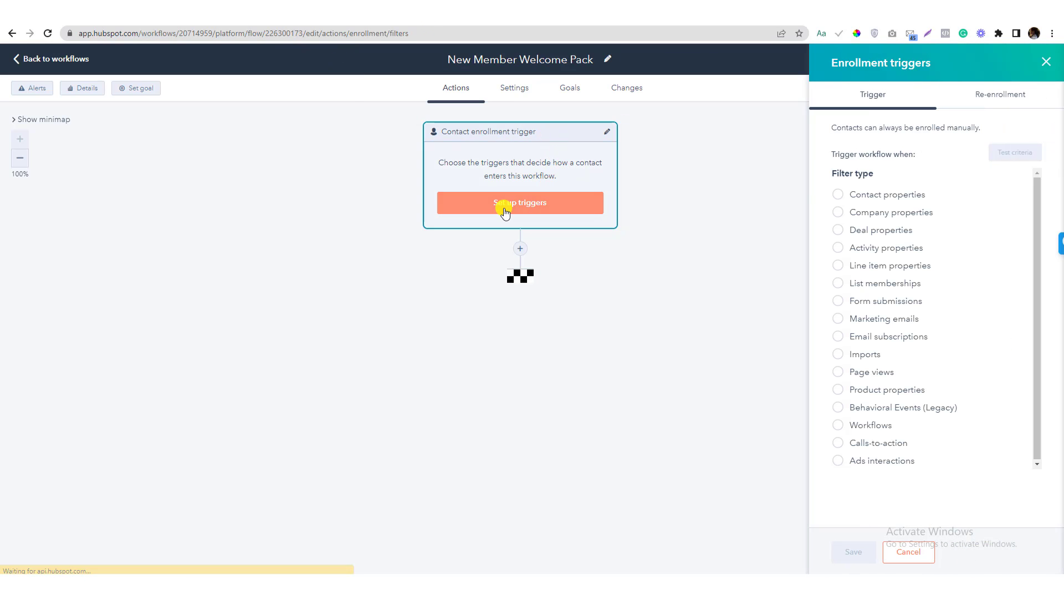
# Set the trigger to 'Lead status is any of Active Member', apply the filter, and save
pyautogui.click(838, 194)
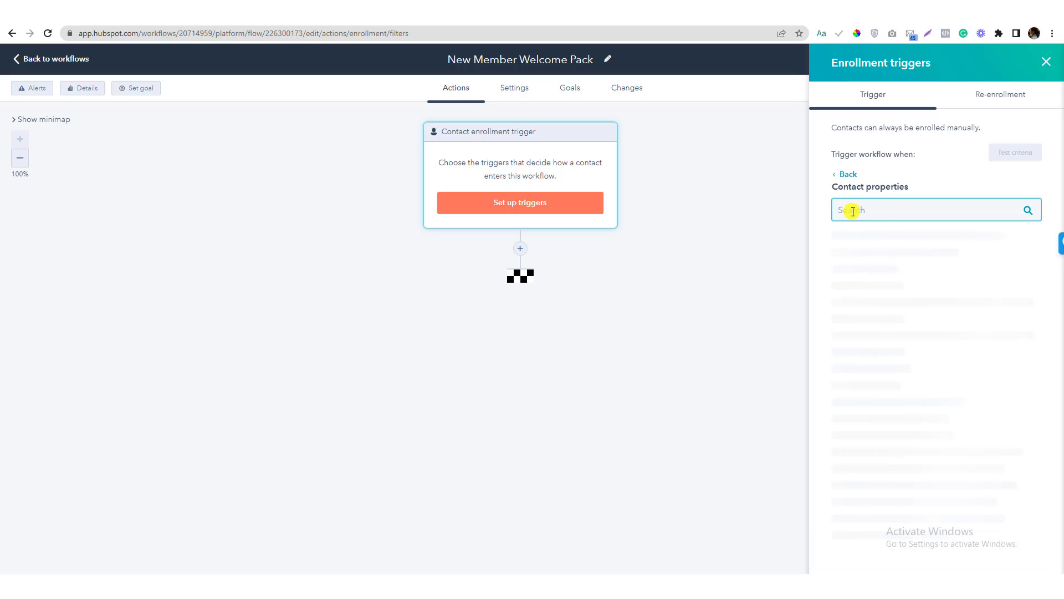
pyautogui.write('lead')
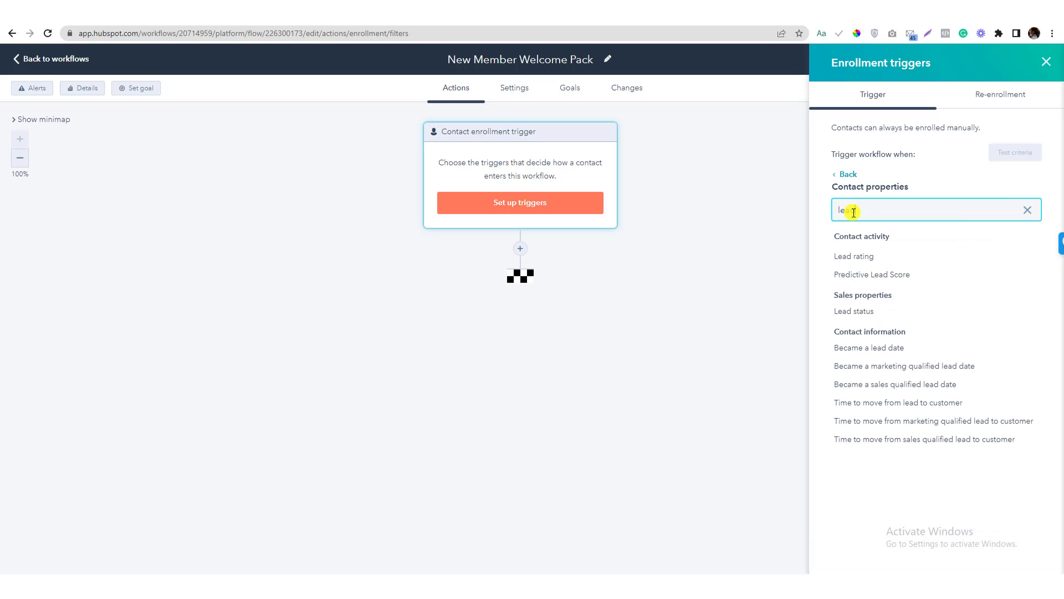
pyautogui.click(858, 311)
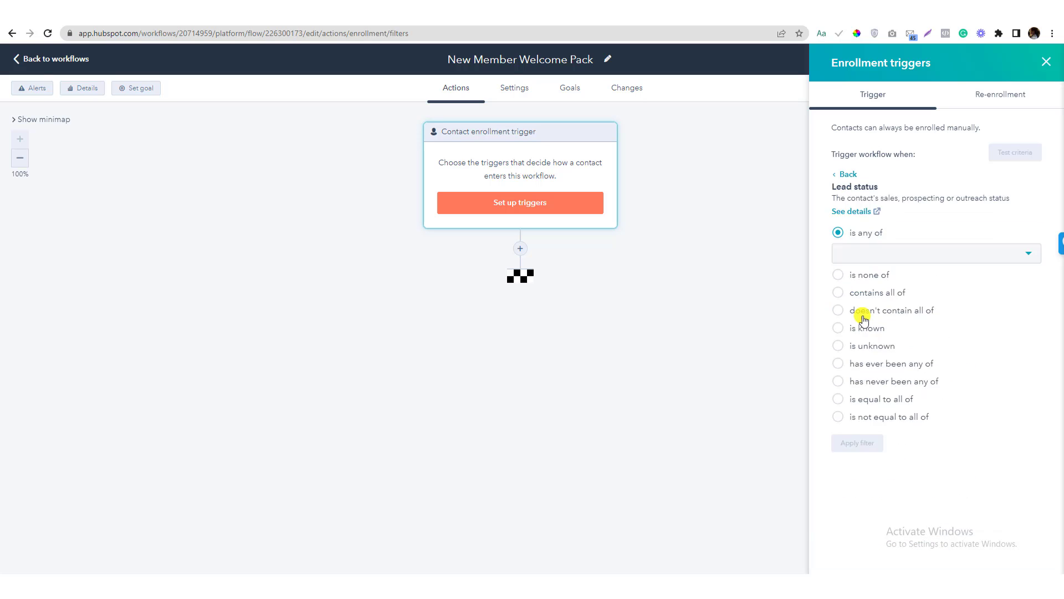
pyautogui.click(863, 261)
pyautogui.scroll(-2, 880, 347)
pyautogui.click(881, 416)
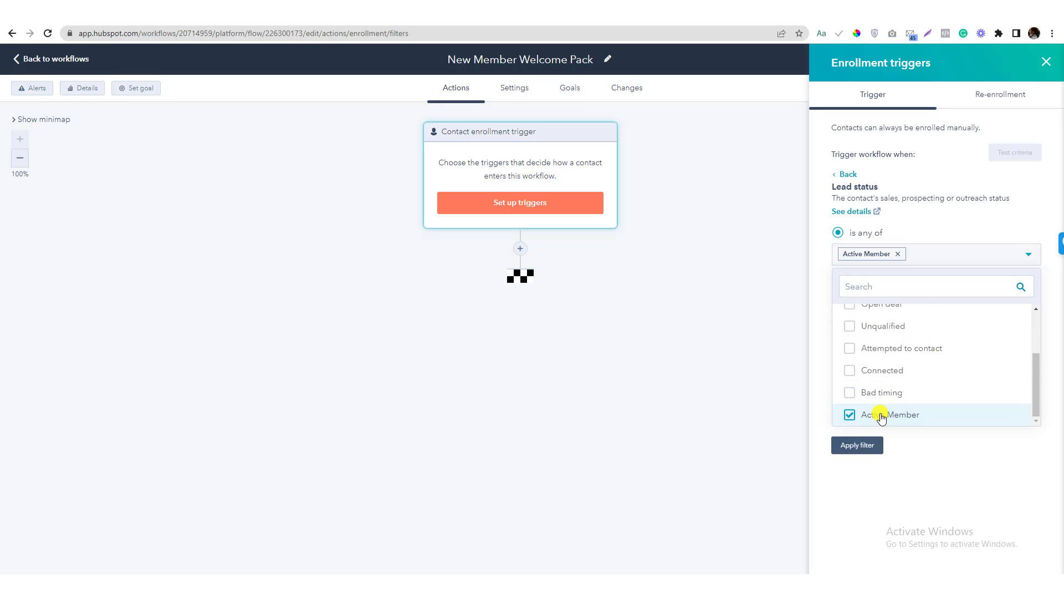
pyautogui.click(826, 432)
pyautogui.click(863, 446)
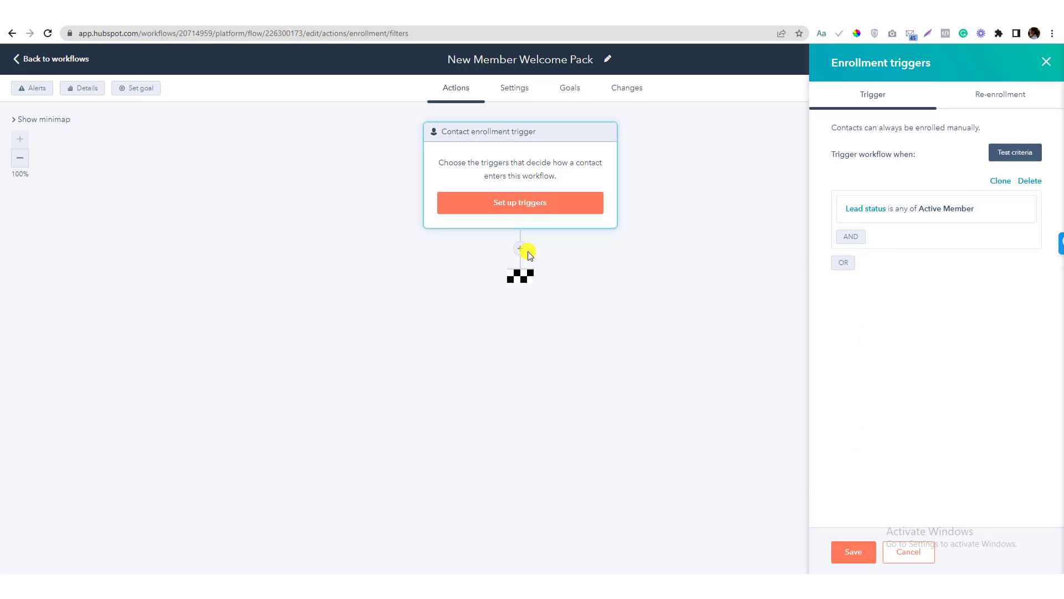
pyautogui.click(843, 559)
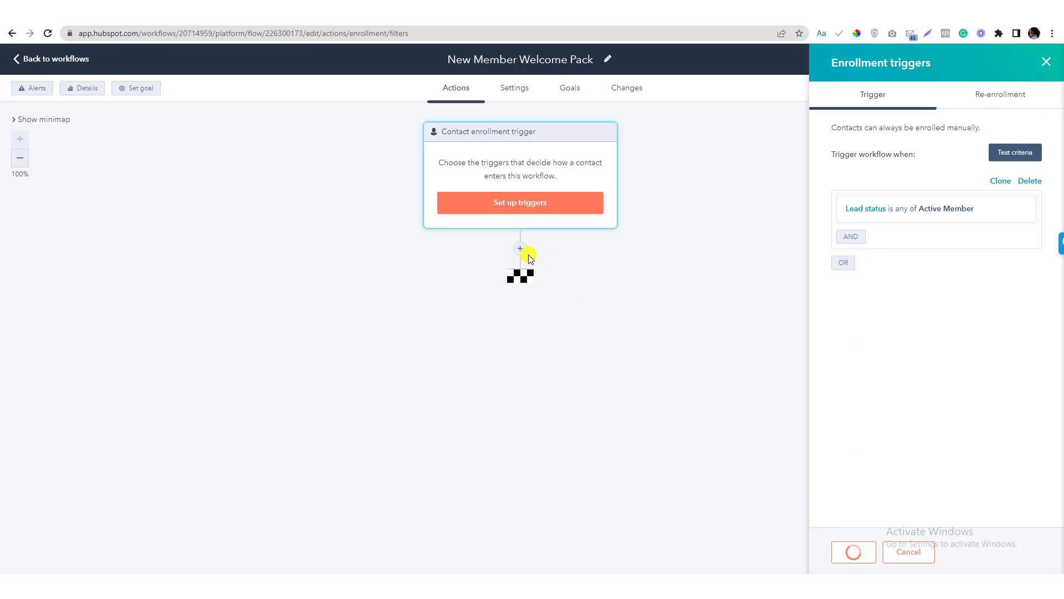
# Add a 5-minute fixed delay after the trigger and begin a new action beneath it
pyautogui.click(519, 249)
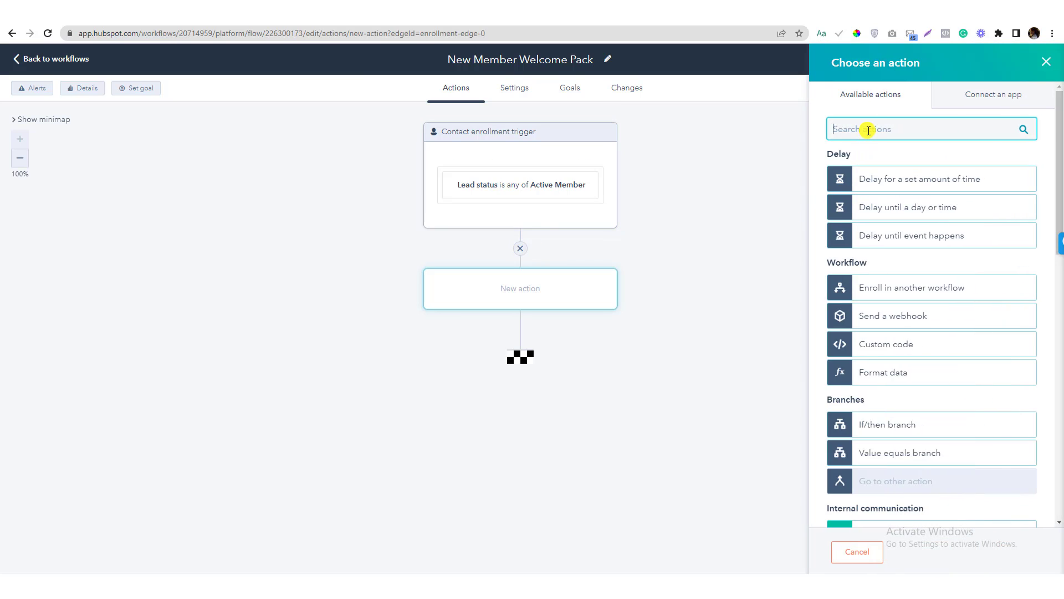
pyautogui.write('email')
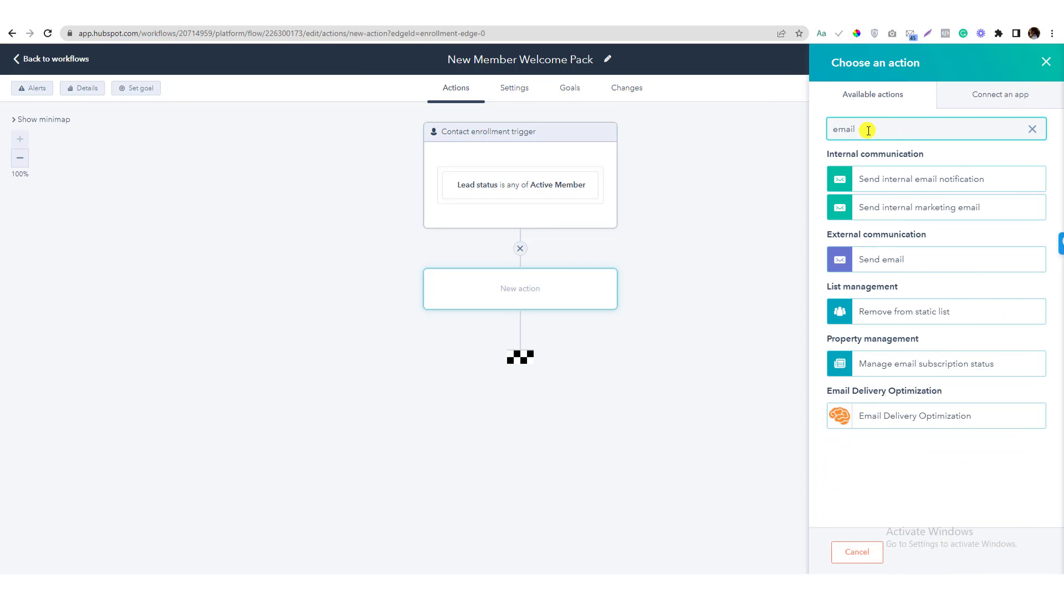
pyautogui.click(520, 248)
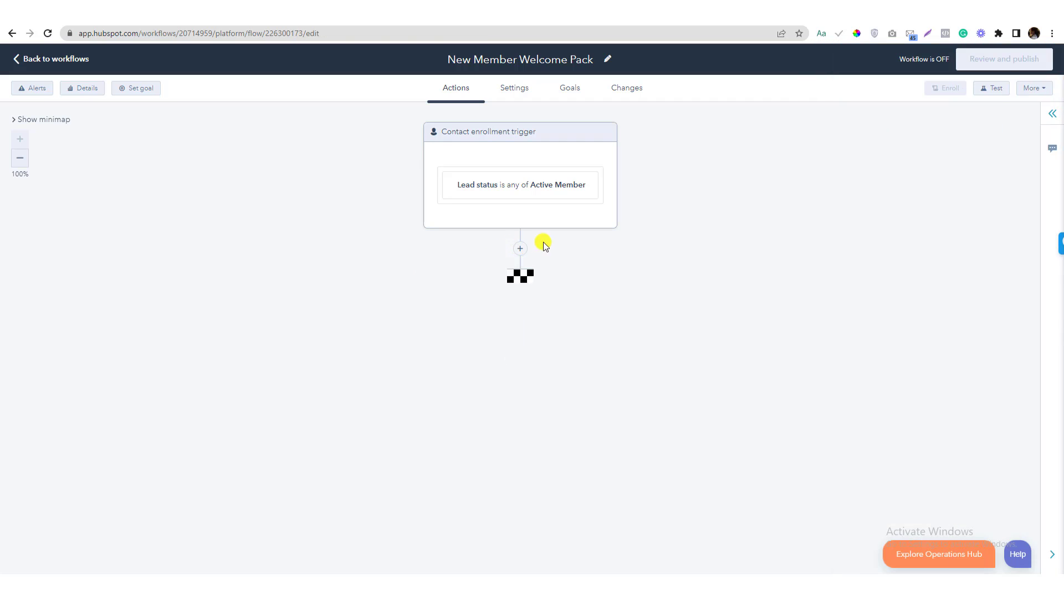
pyautogui.click(520, 248)
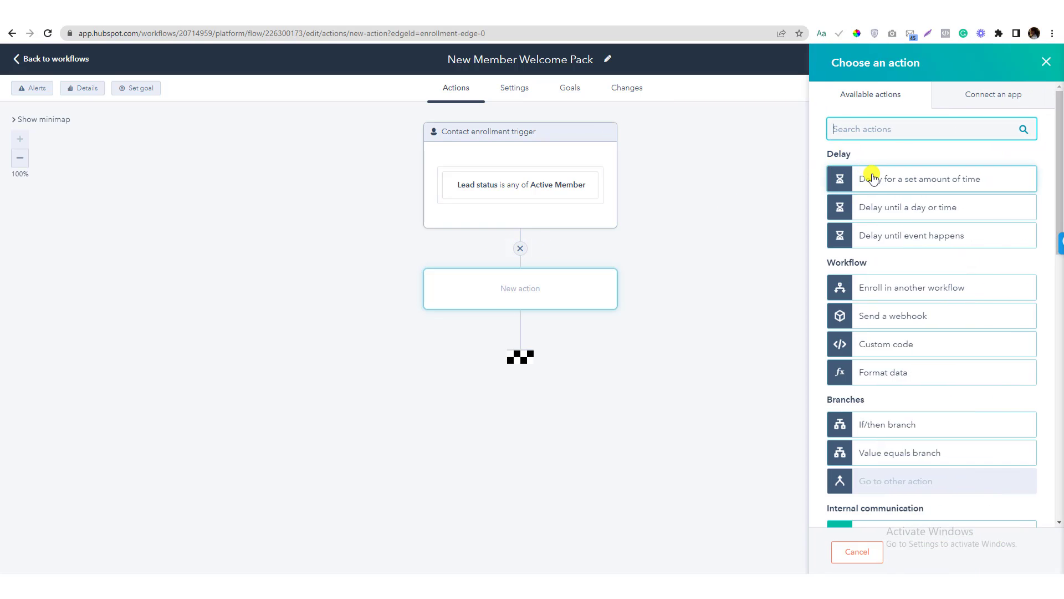
pyautogui.click(872, 178)
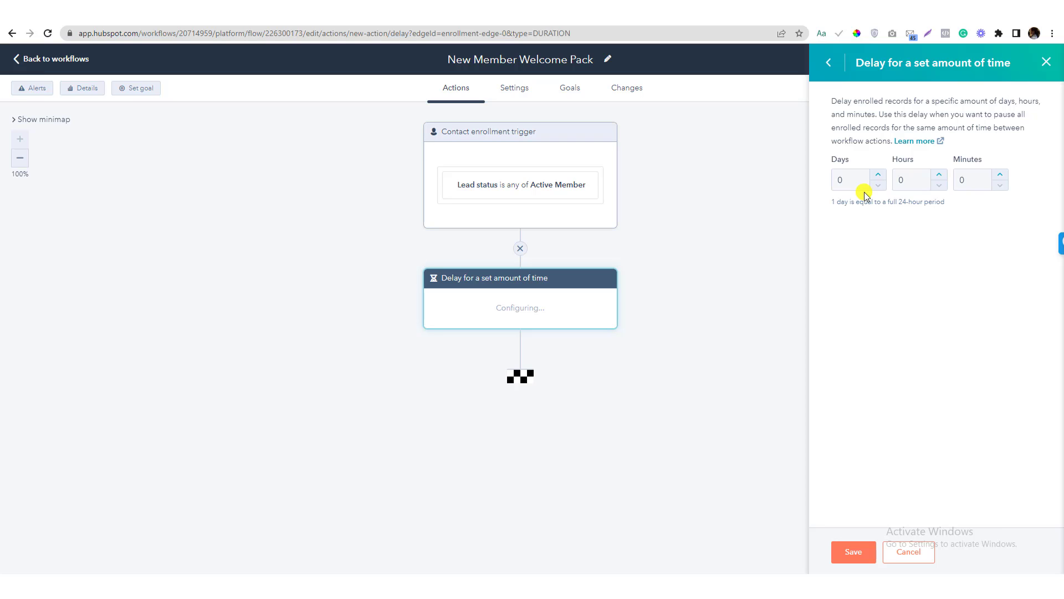
pyautogui.click(957, 178)
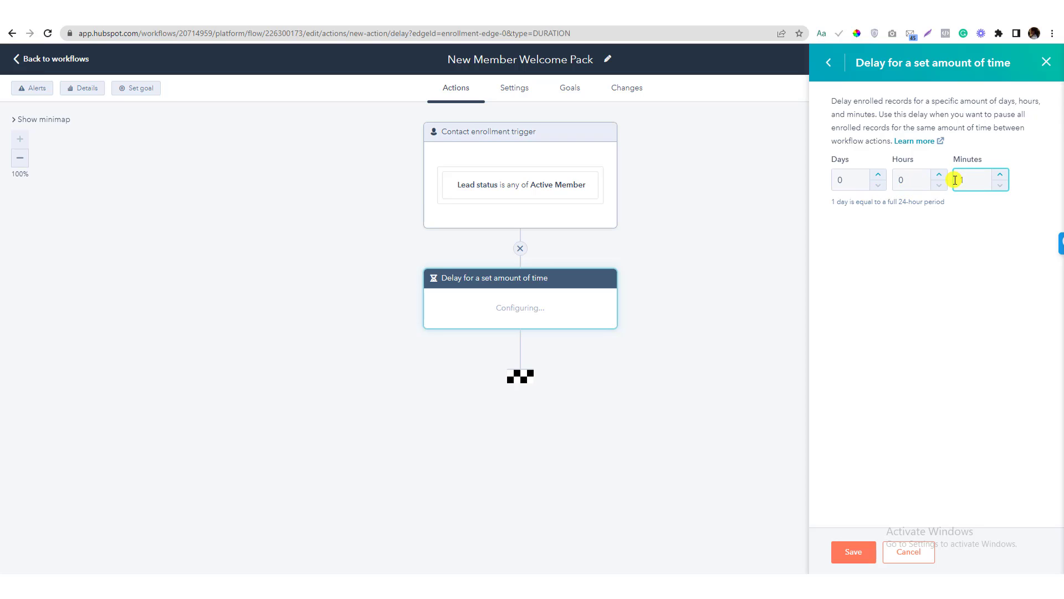
pyautogui.press('BackSpace')
pyautogui.click(958, 184)
pyautogui.write('5')
pyautogui.click(853, 549)
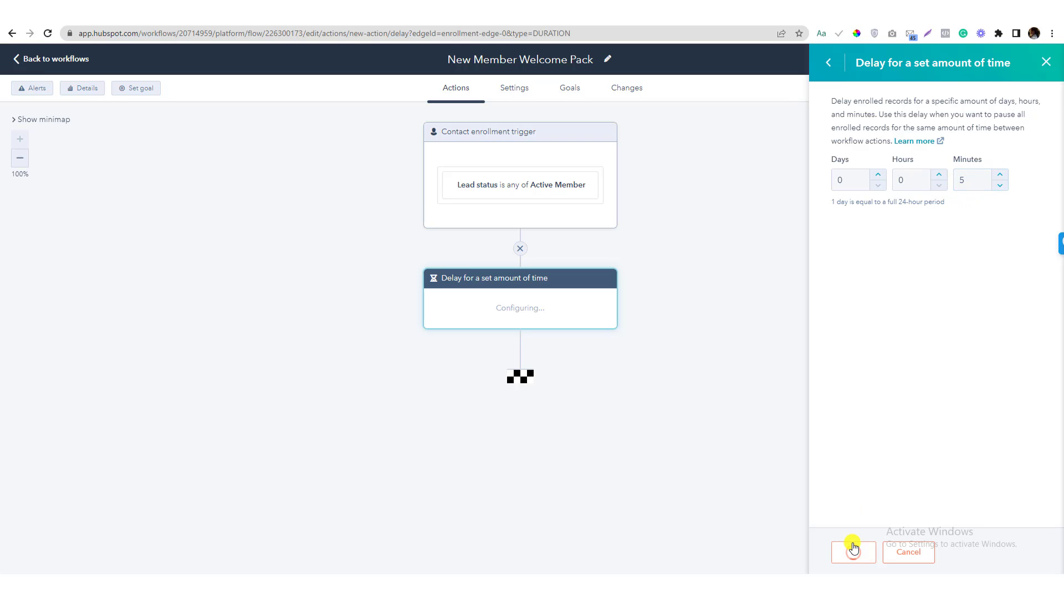
pyautogui.click(520, 348)
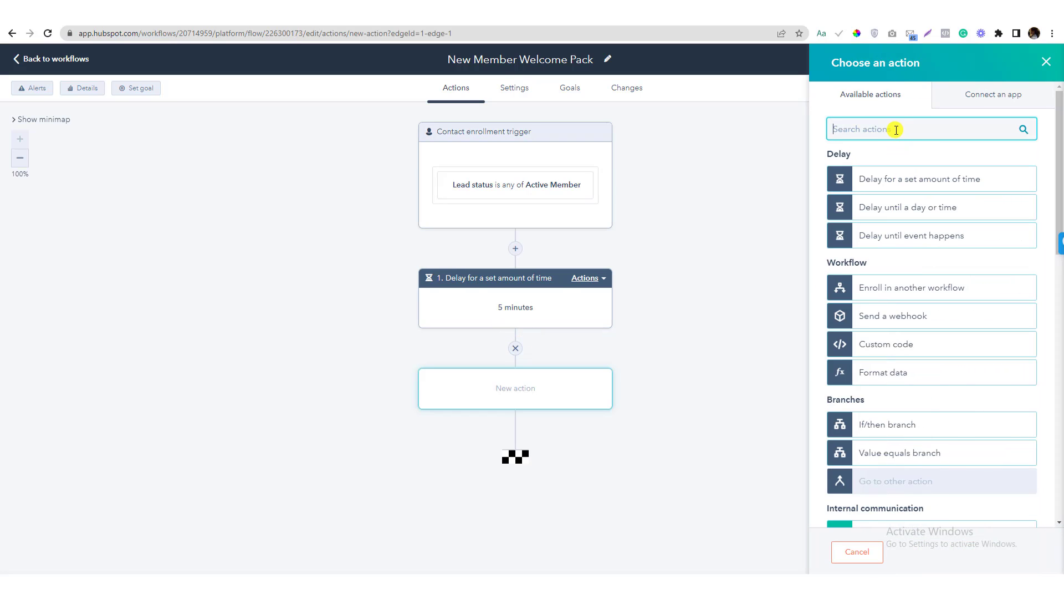
# Add a 'Send internal email notification' action after the 5-minute delay, with one team member as recipient
pyautogui.write('email')
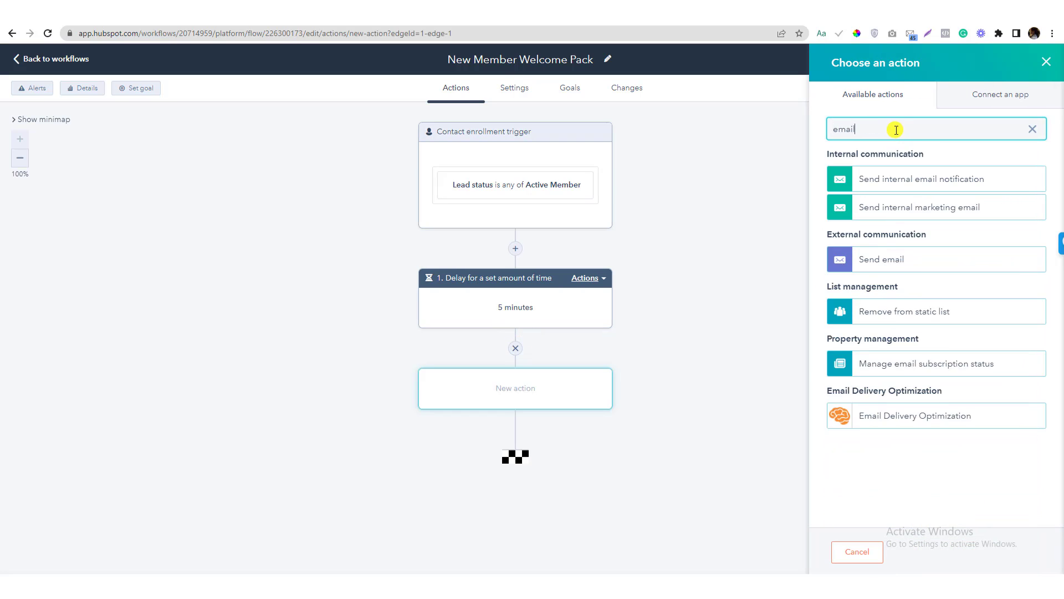
pyautogui.click(881, 182)
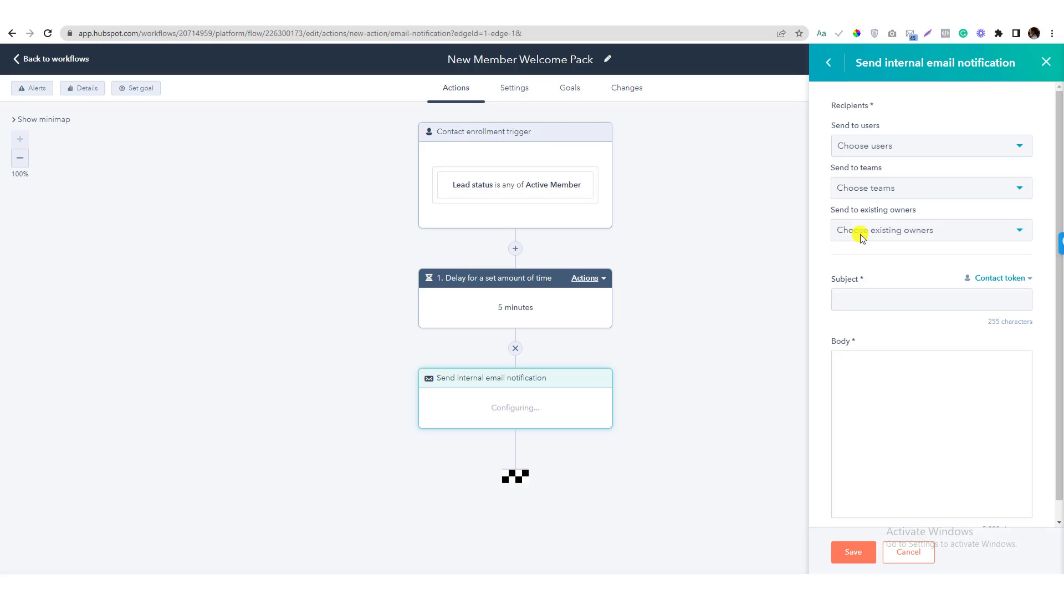
pyautogui.click(895, 146)
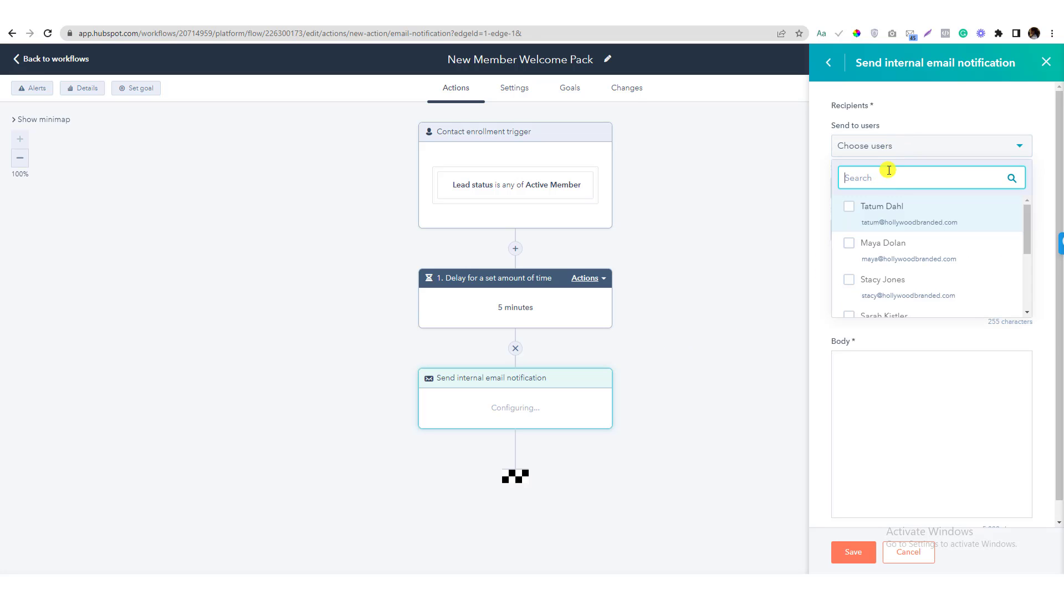
pyautogui.click(897, 147)
pyautogui.hotkey('alt', 'Tab')
pyautogui.click(894, 154)
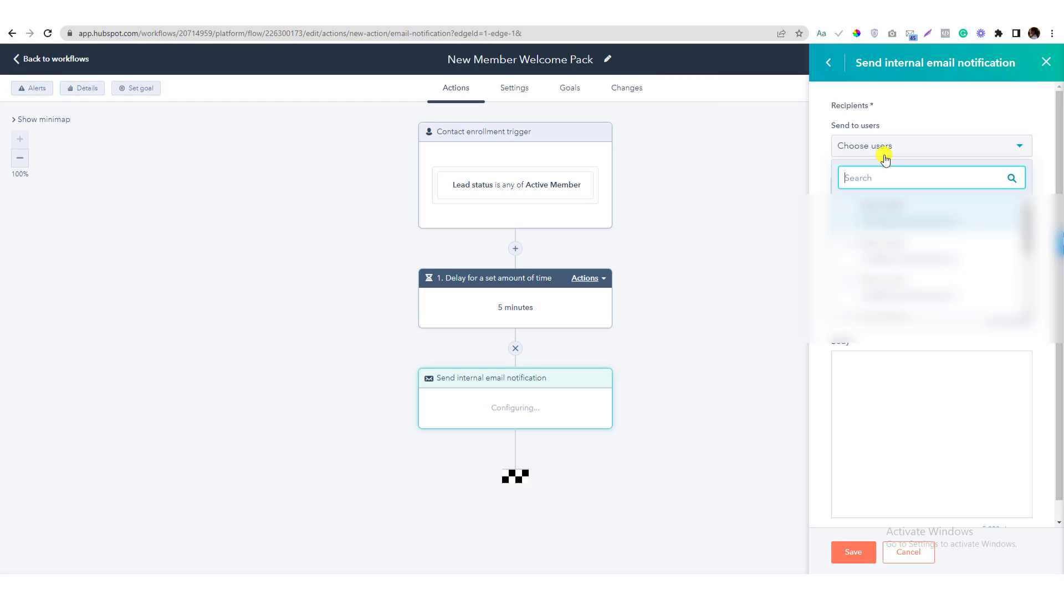
pyautogui.write('angi')
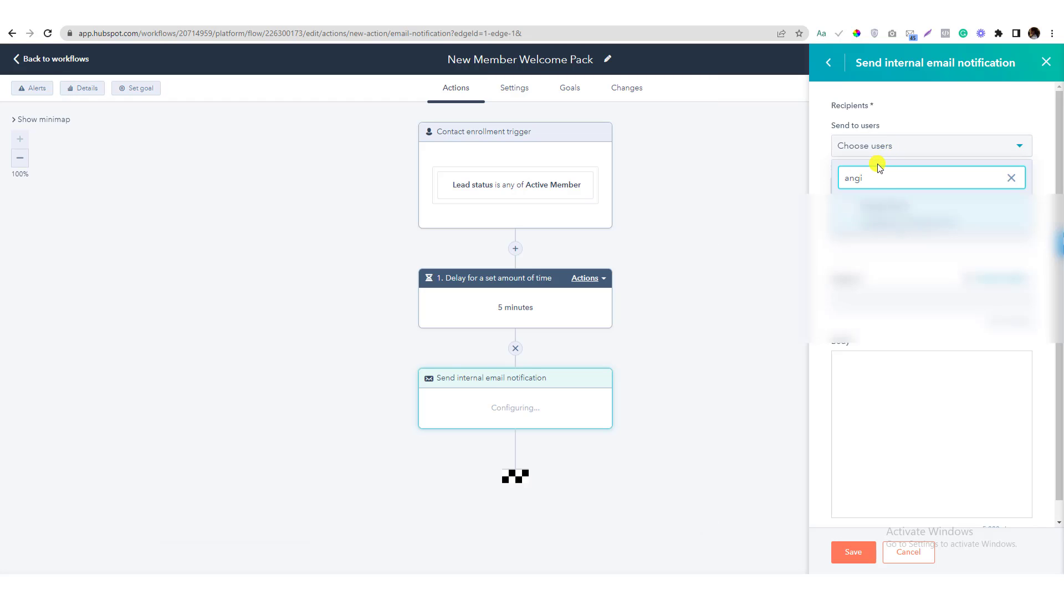
pyautogui.click(866, 210)
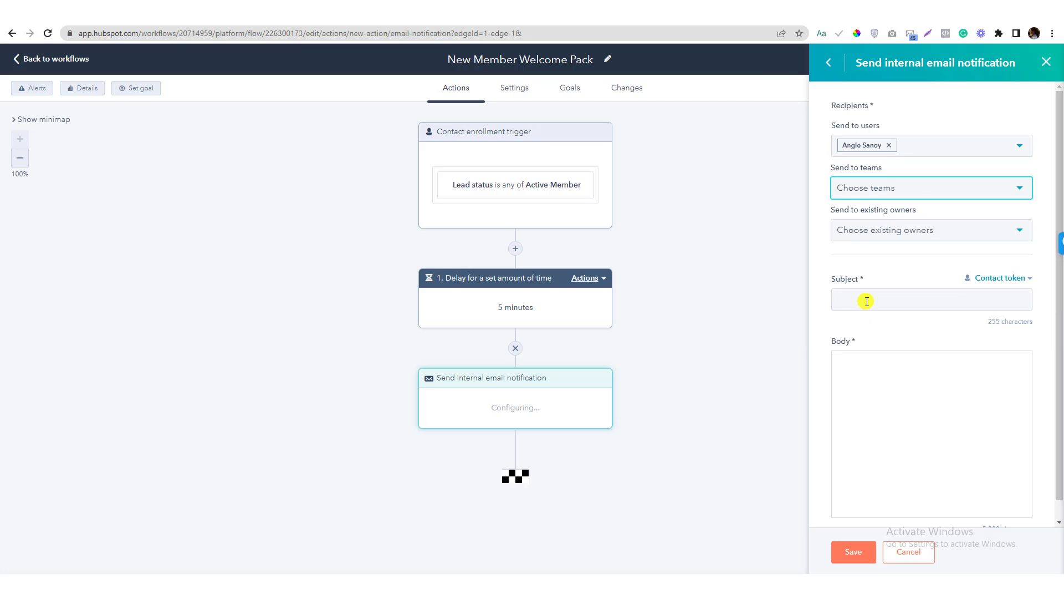
# Paste 'Clinic Mastery has welcomed a new member' from the Word brief into the notification Subject
pyautogui.click(714, 582)
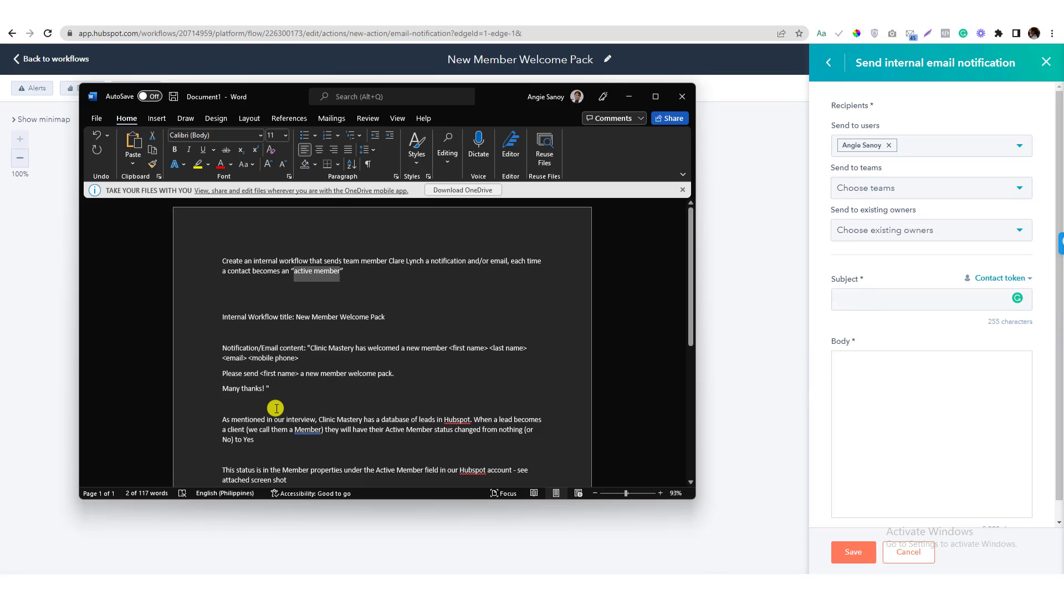
pyautogui.scroll(-3, 274, 388)
pyautogui.scroll(3, 273, 377)
pyautogui.moveTo(310, 347); pyautogui.dragTo(448, 349)
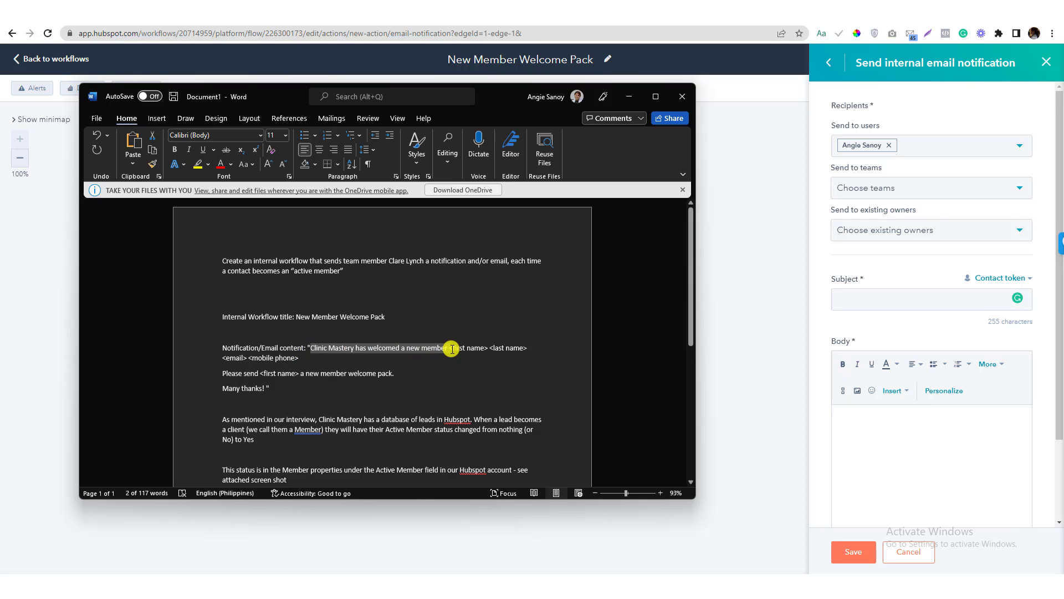
pyautogui.hotkey('ctrl', 'c')
pyautogui.click(886, 300)
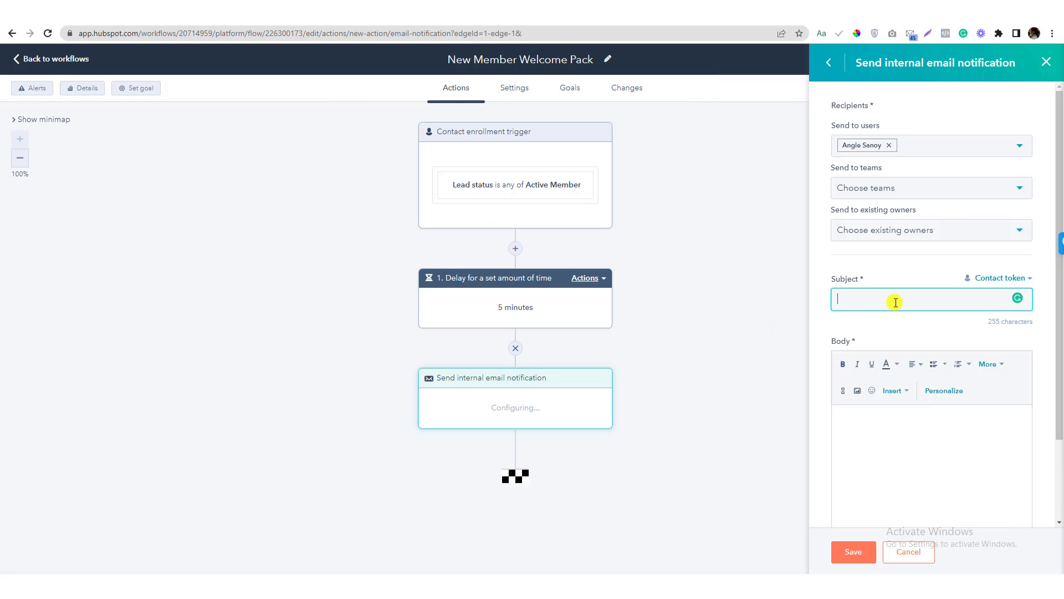
pyautogui.hotkey('ctrl', 'v')
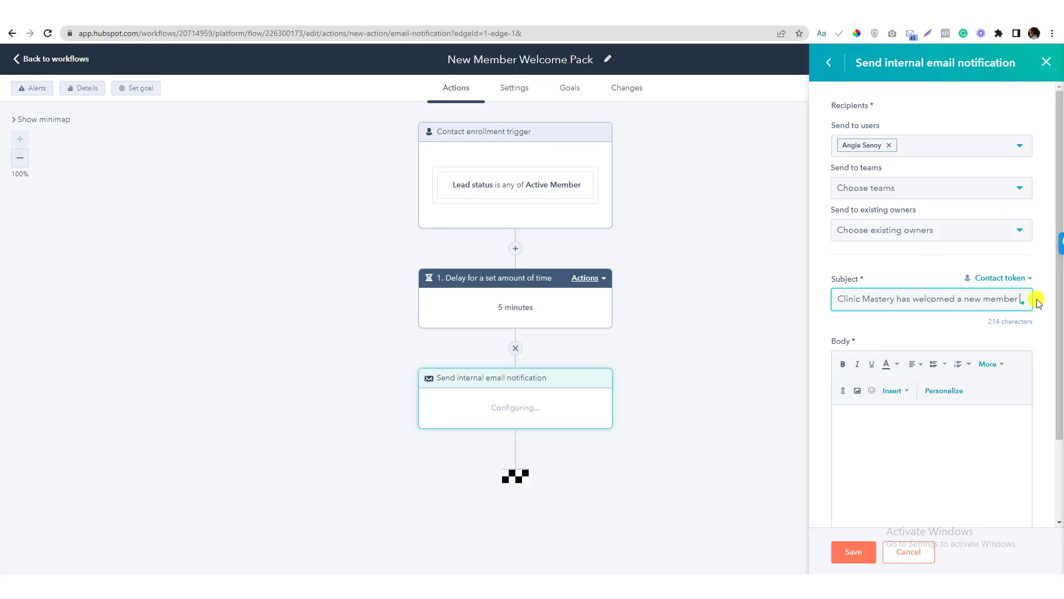
# Append First name, Last name and Mobile phone number contact tokens to the Subject
pyautogui.click(1000, 277)
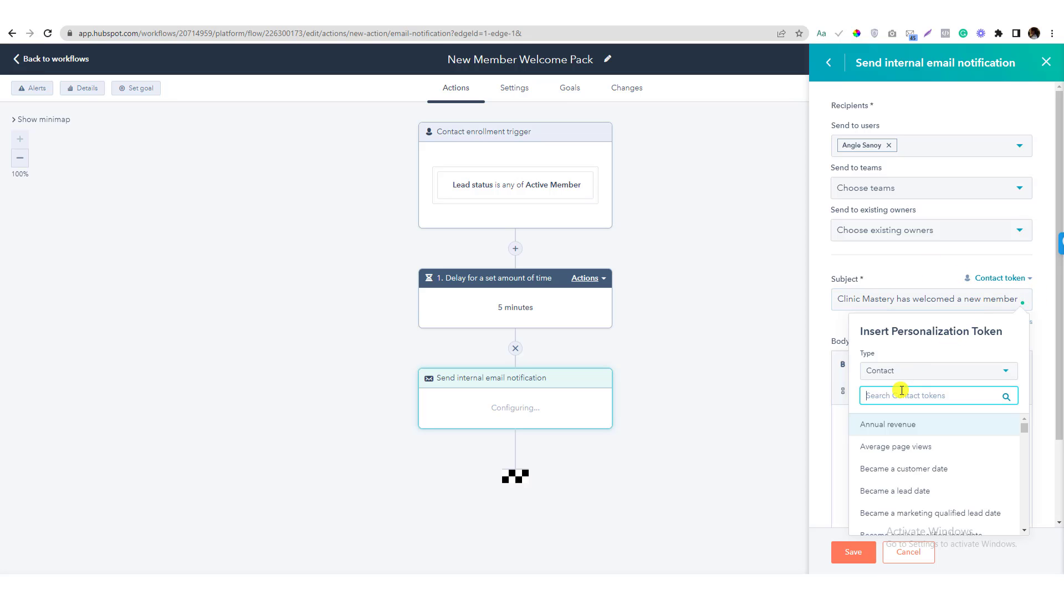
pyautogui.write('first')
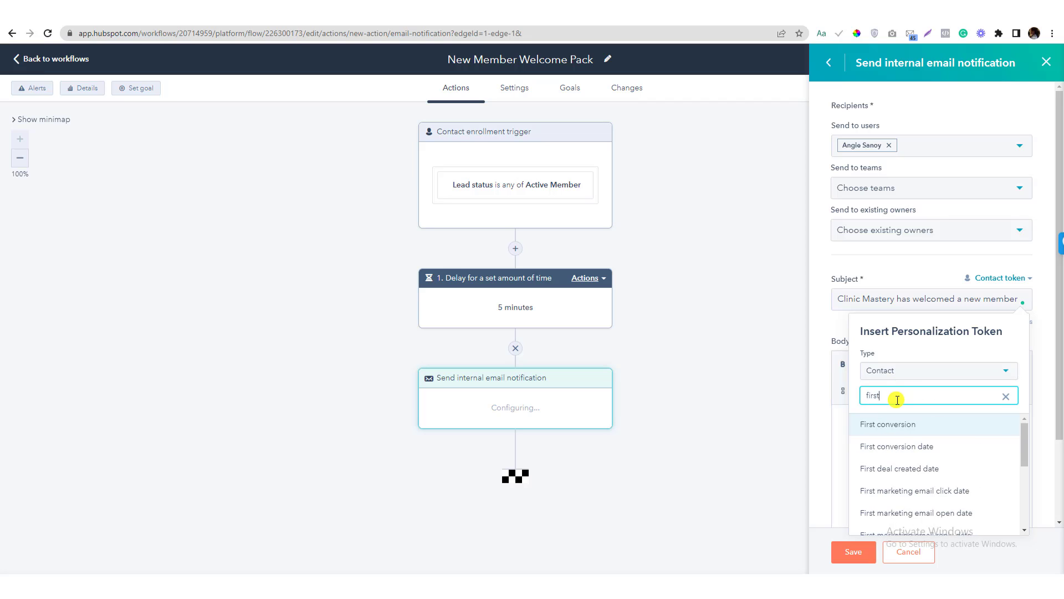
pyautogui.write(' na')
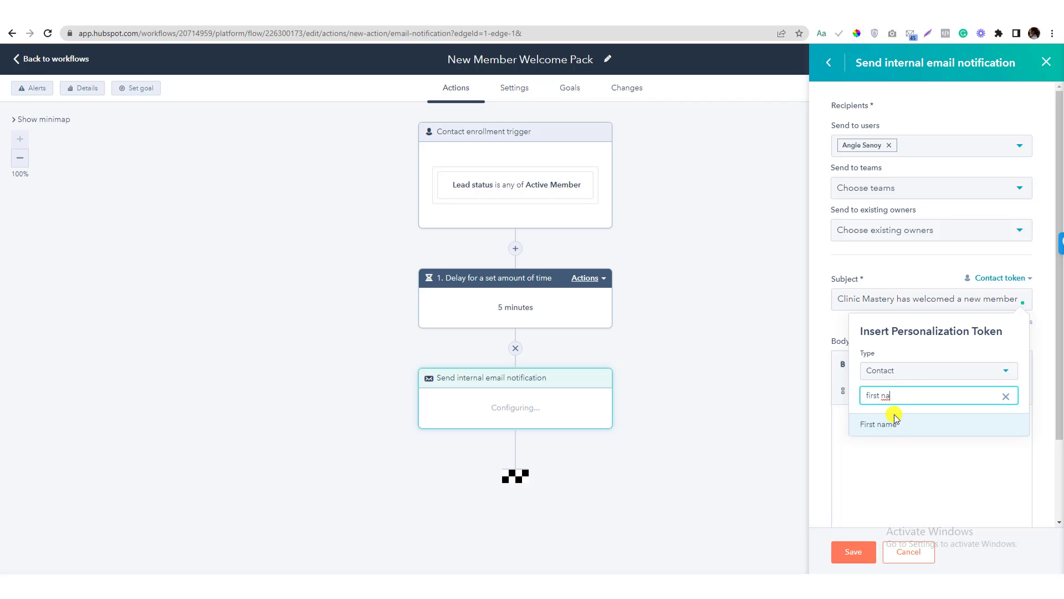
pyautogui.click(894, 423)
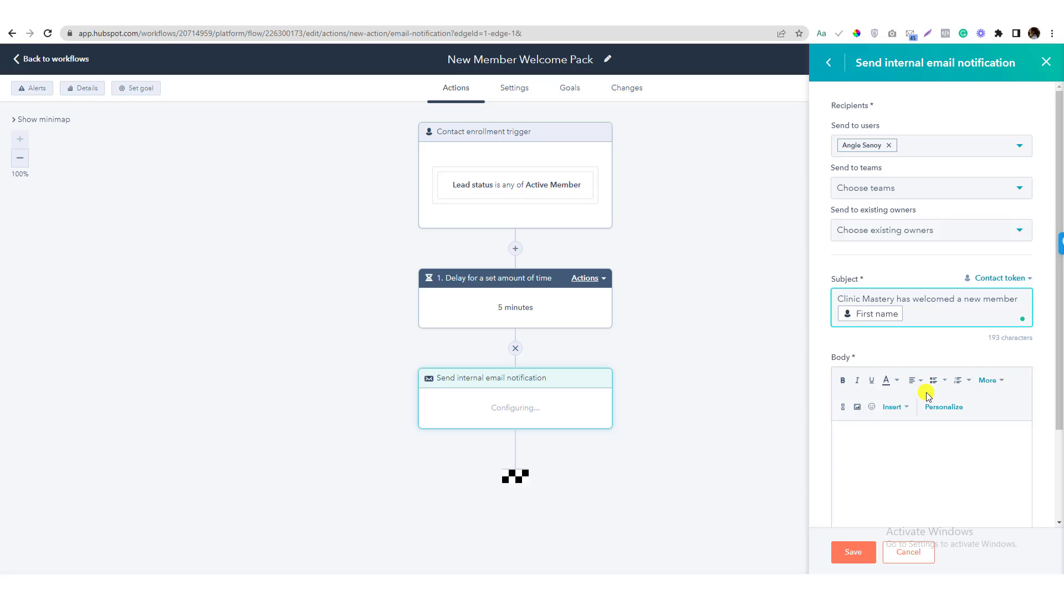
pyautogui.click(1005, 279)
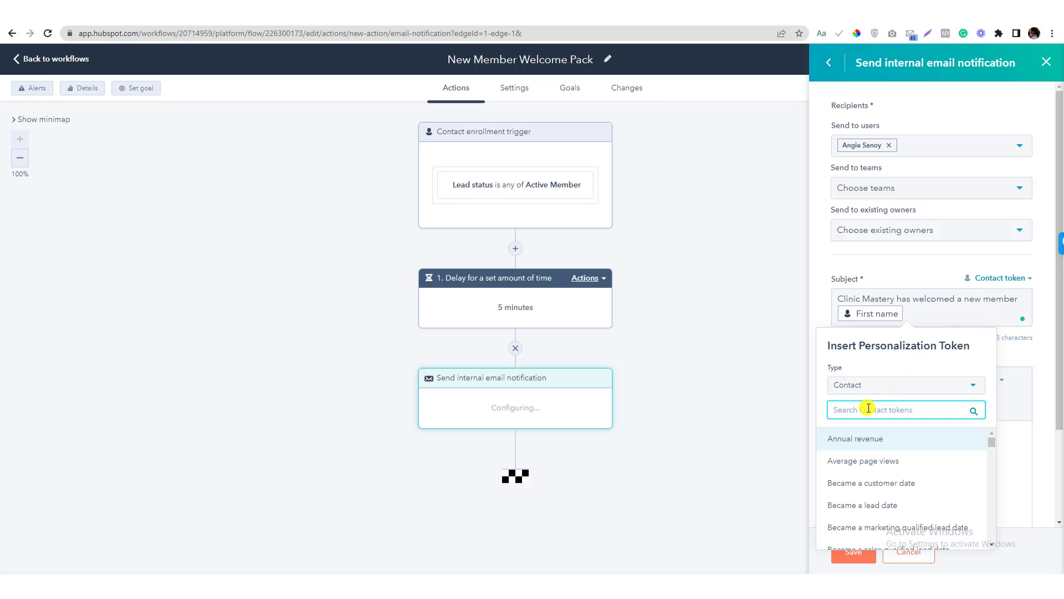
pyautogui.write('Last Name')
pyautogui.click(847, 438)
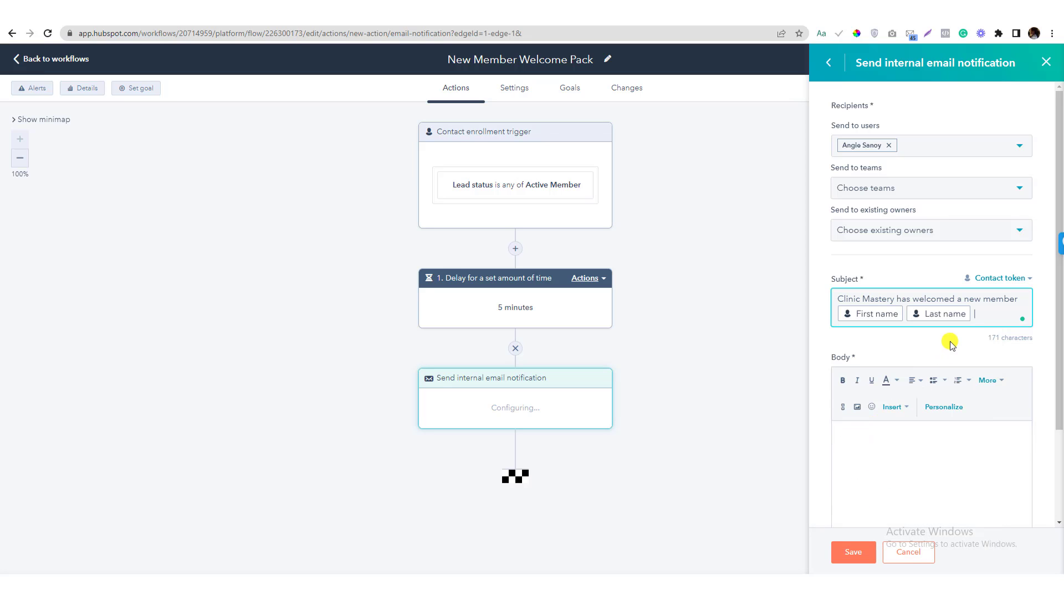
pyautogui.click(1008, 277)
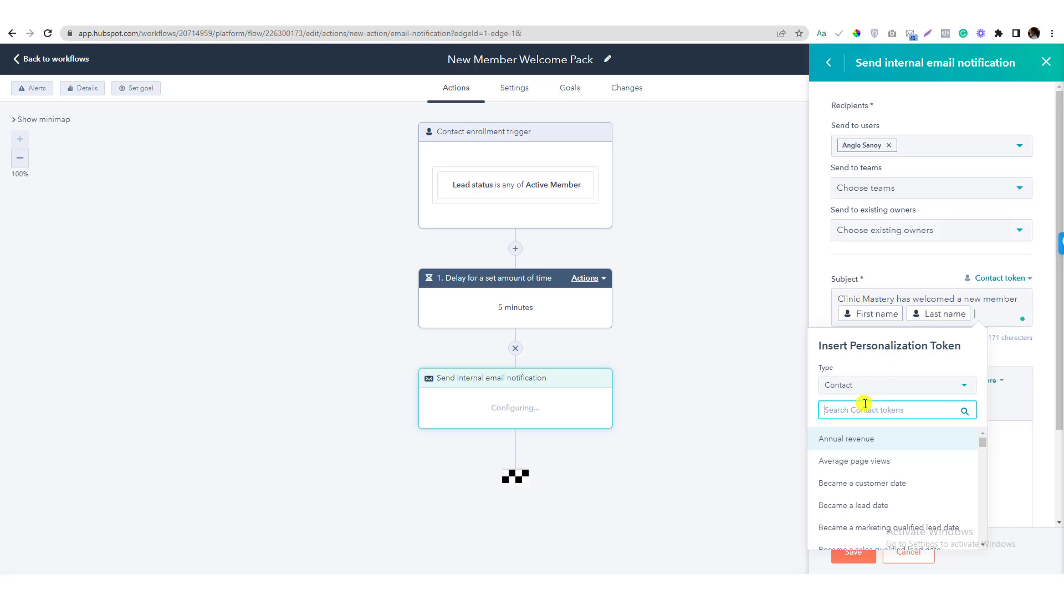
pyautogui.write('Mobi')
pyautogui.click(851, 436)
pyautogui.click(902, 488)
pyautogui.click(736, 585)
# Paste the brief's closing welcome-pack request lines into the notification Body
pyautogui.scroll(-3, 272, 431)
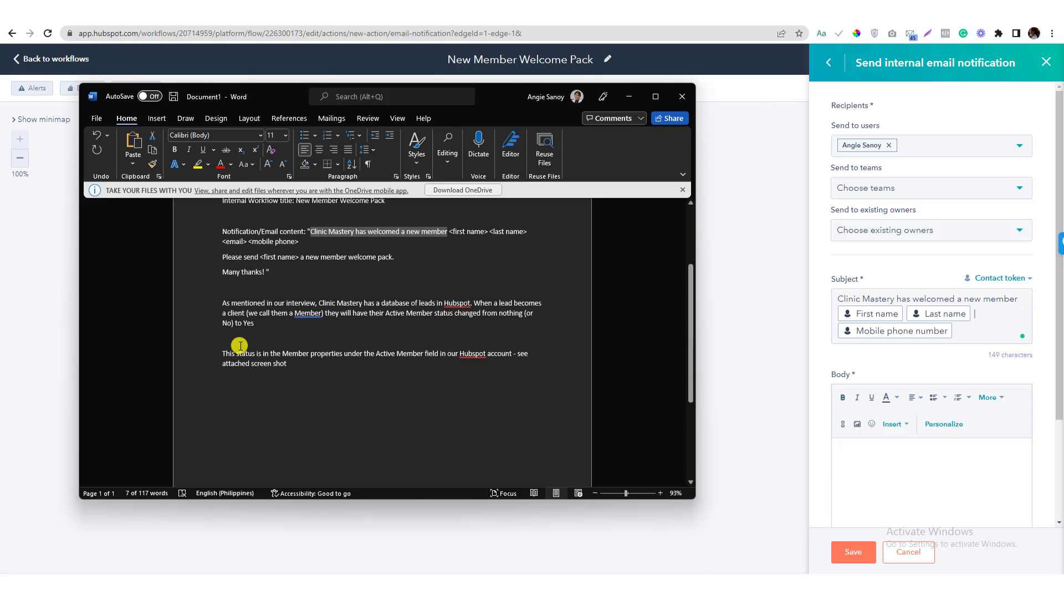
pyautogui.scroll(3, 233, 410)
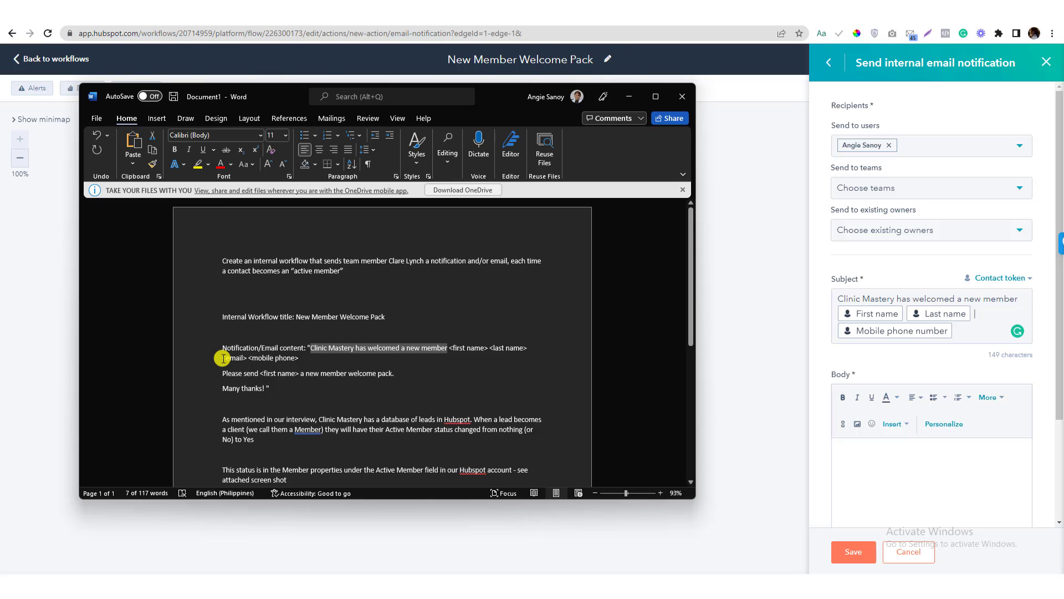
pyautogui.click(223, 358)
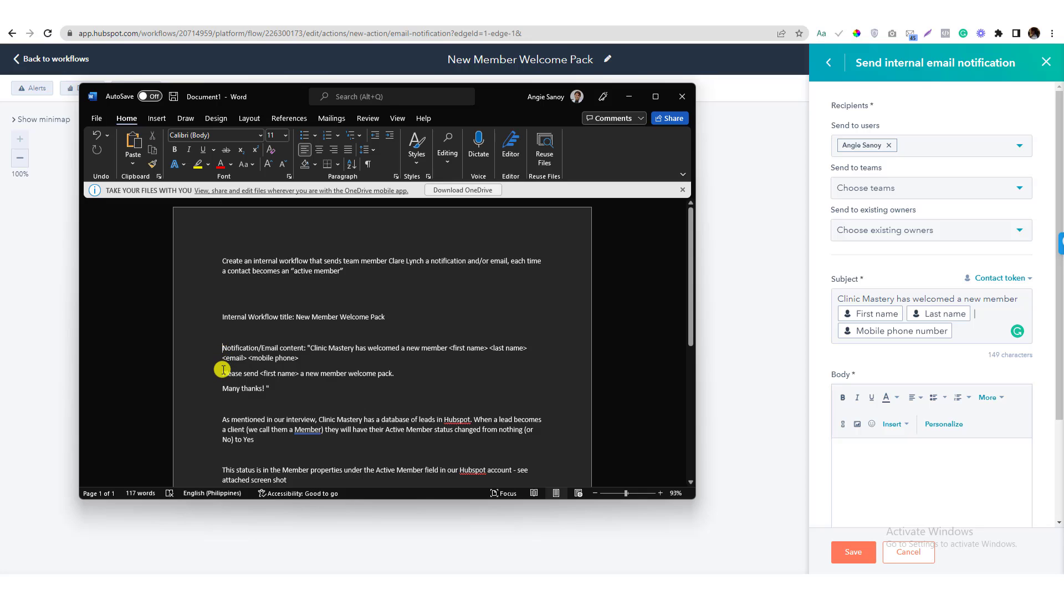
pyautogui.moveTo(223, 373); pyautogui.dragTo(288, 387)
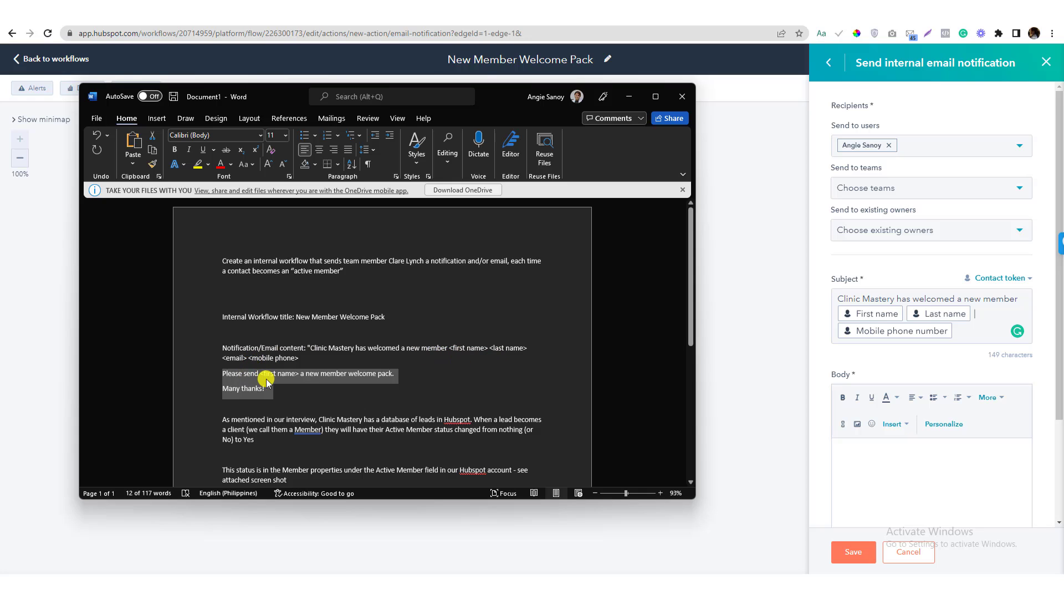
pyautogui.click(876, 454)
pyautogui.hotkey('ctrl', 'v')
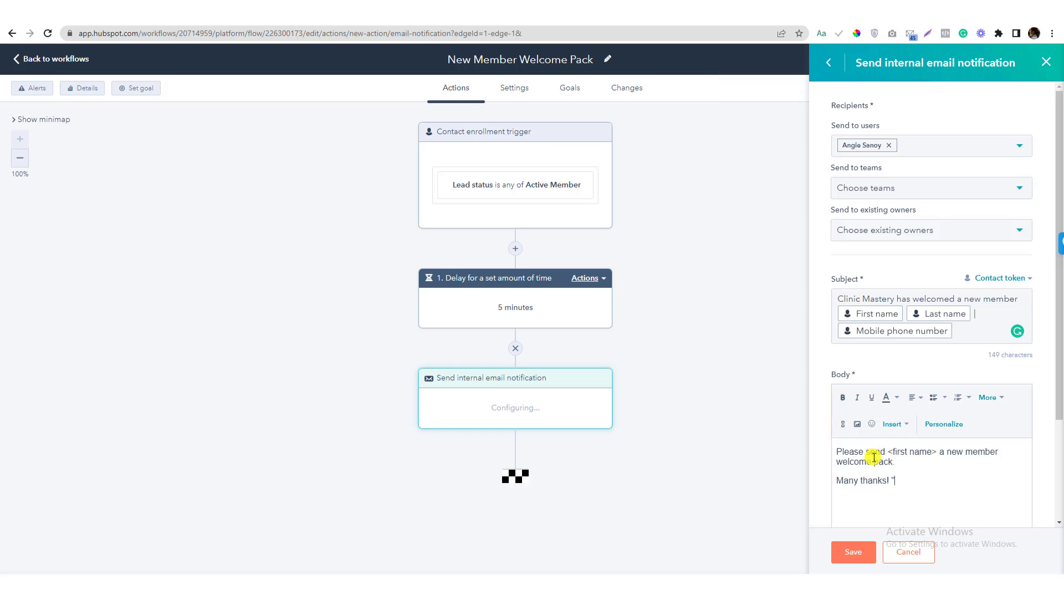
# Replace the <first name> placeholder in the Body with the First name token and save the action
pyautogui.moveTo(889, 451); pyautogui.dragTo(937, 448)
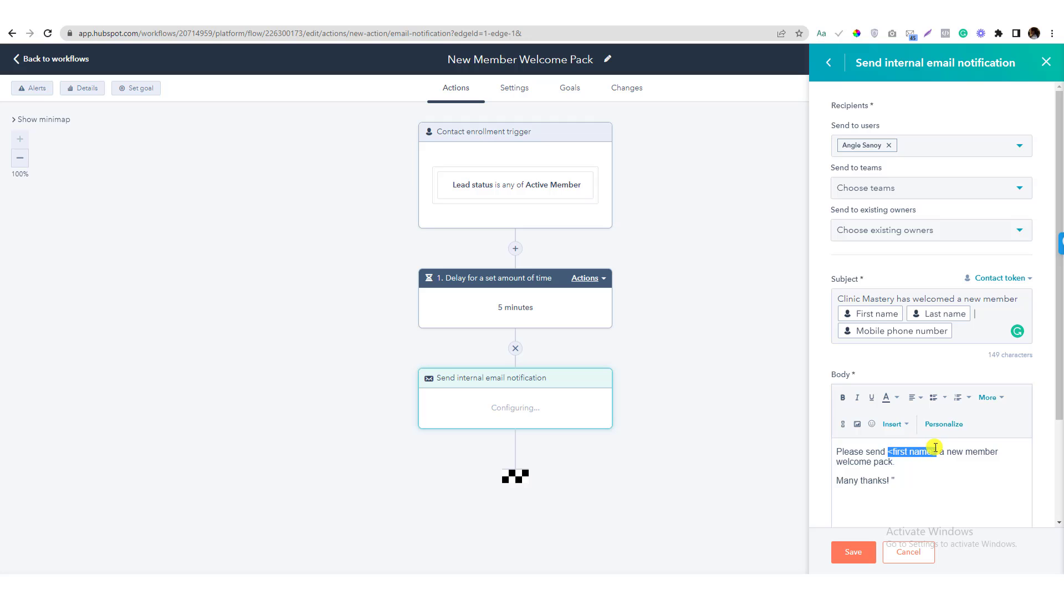
pyautogui.press('BackSpace')
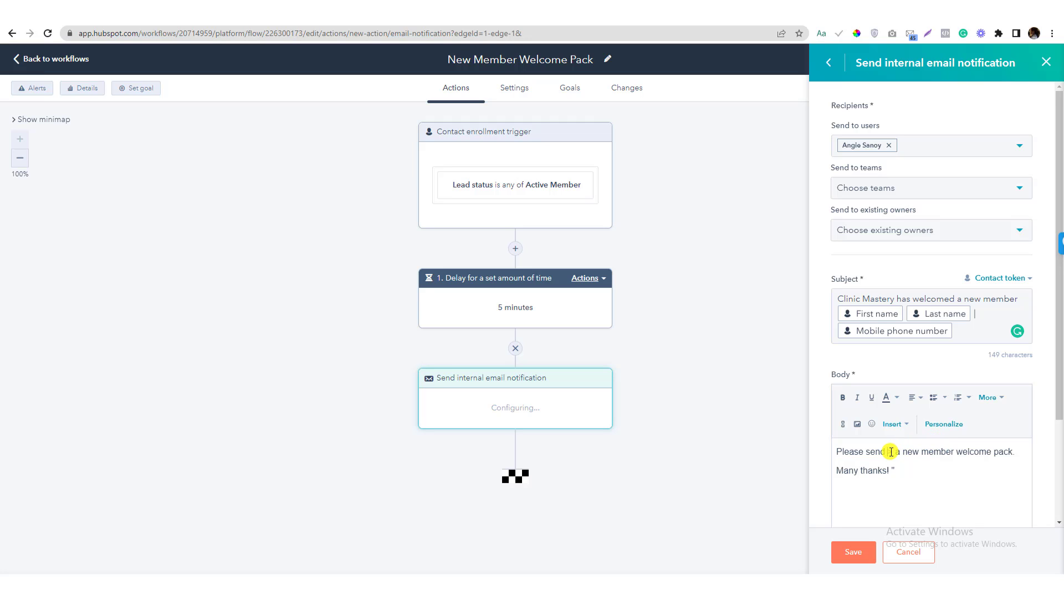
pyautogui.press('BackSpace')
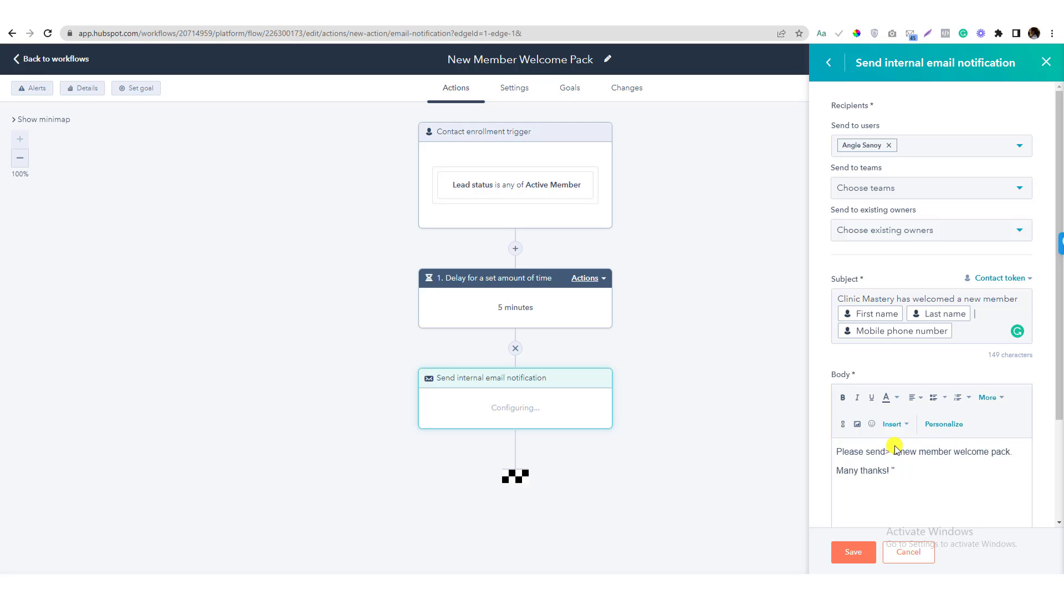
pyautogui.press('Delete')
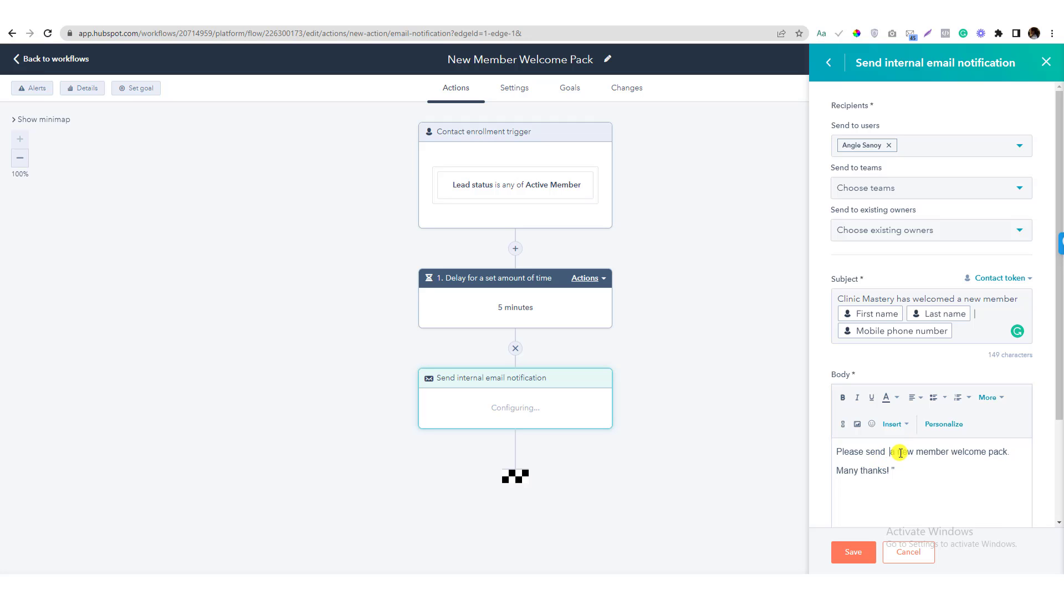
pyautogui.moveTo(890, 451)
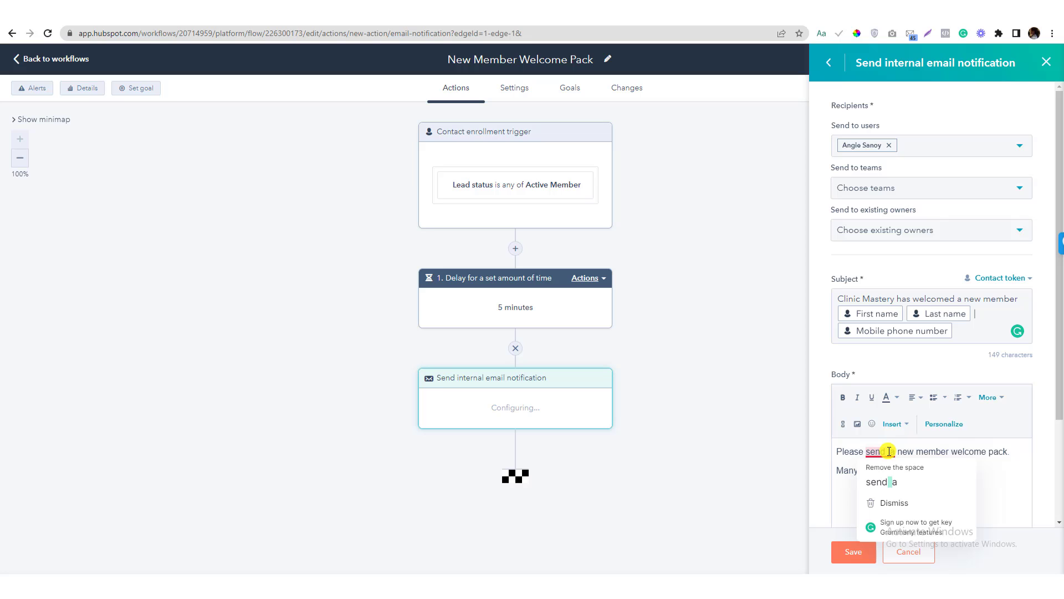
pyautogui.click(945, 424)
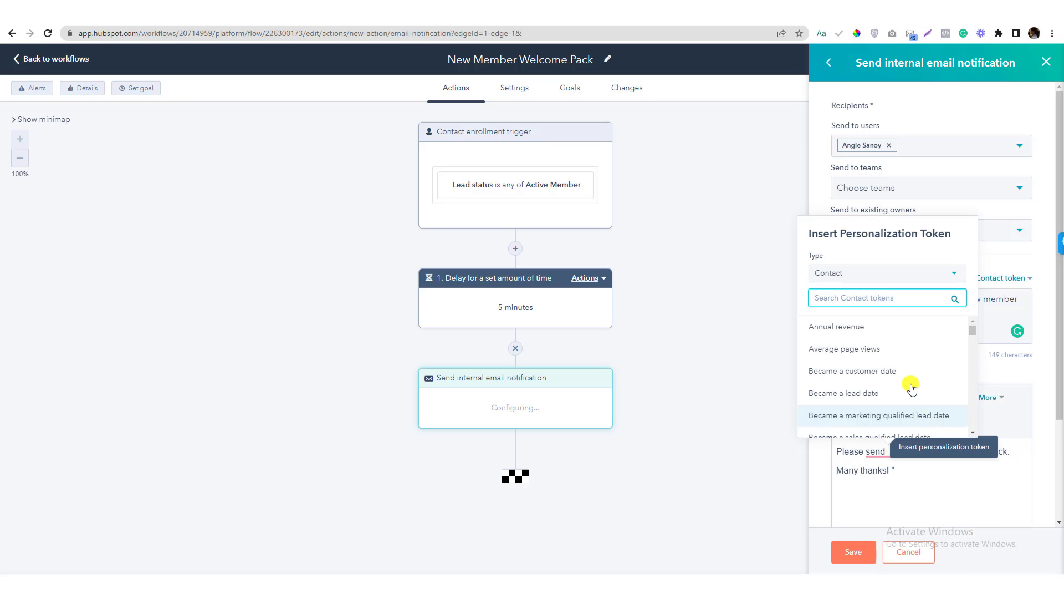
pyautogui.write('first')
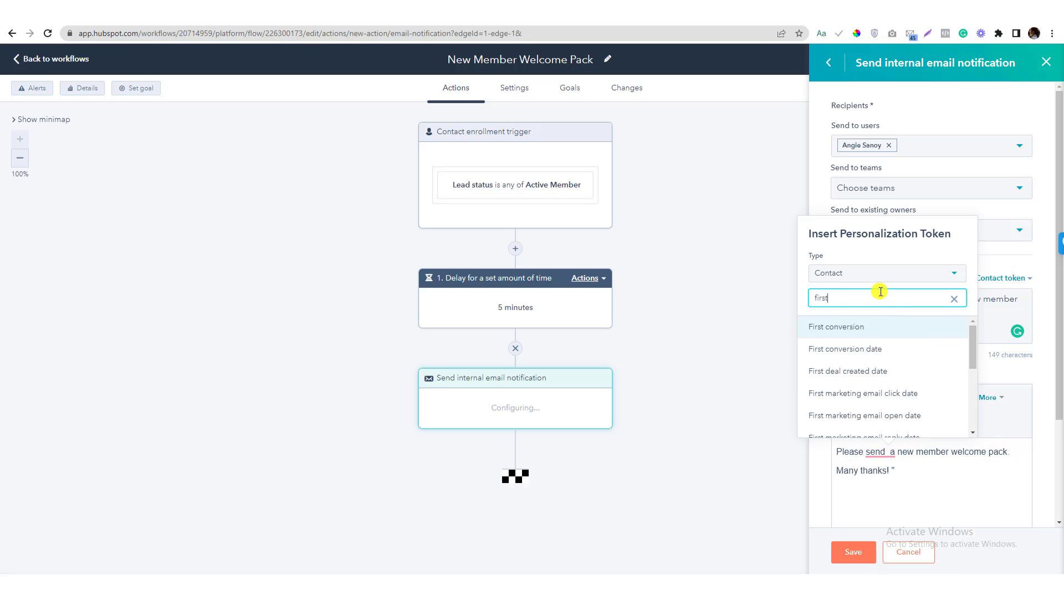
pyautogui.write(' n')
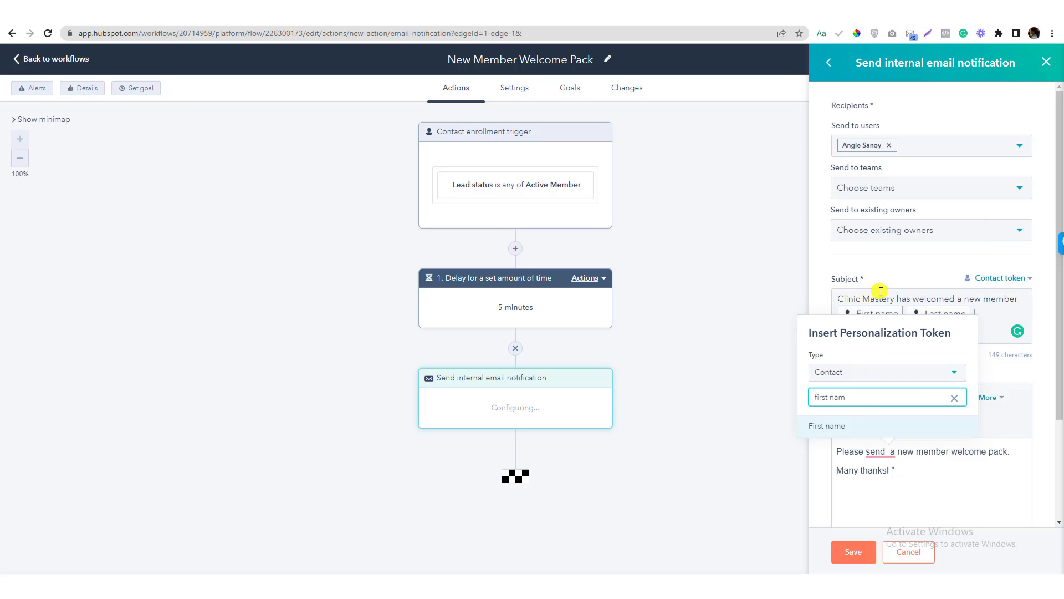
pyautogui.write('am')
pyautogui.click(832, 425)
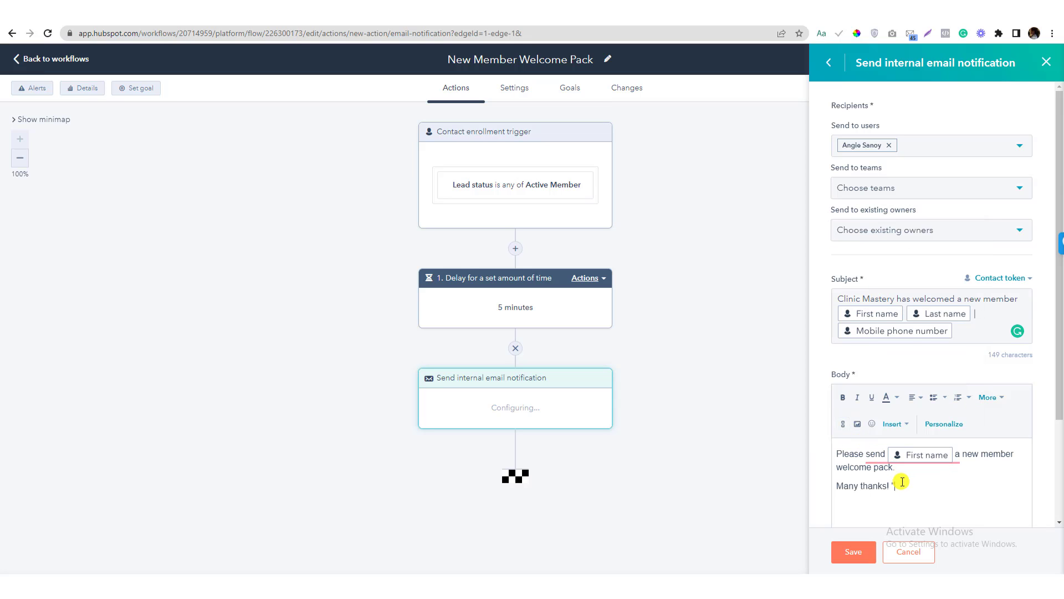
pyautogui.scroll(-2, 902, 481)
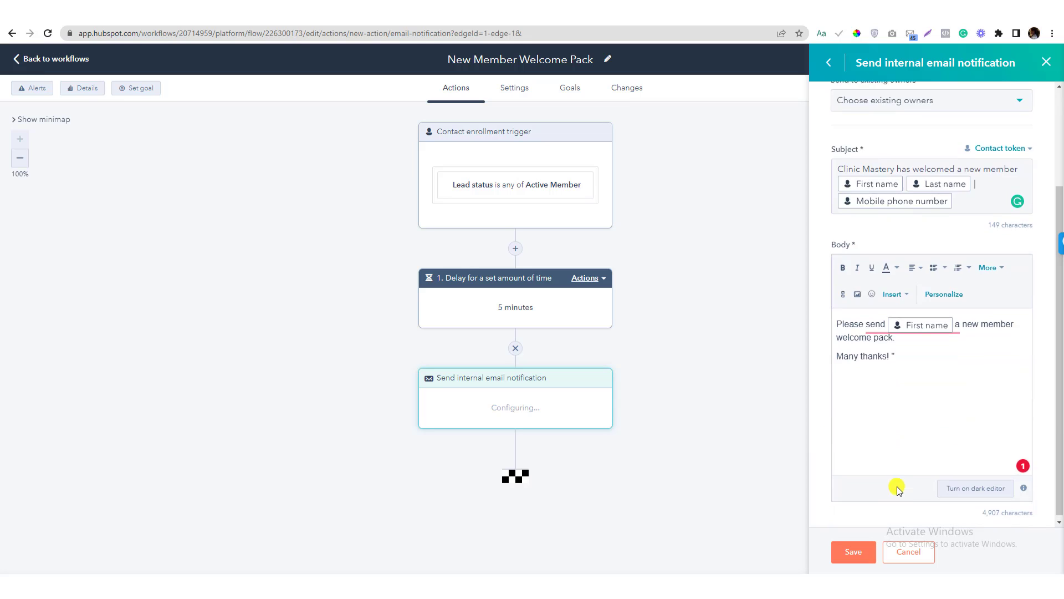
pyautogui.click(854, 551)
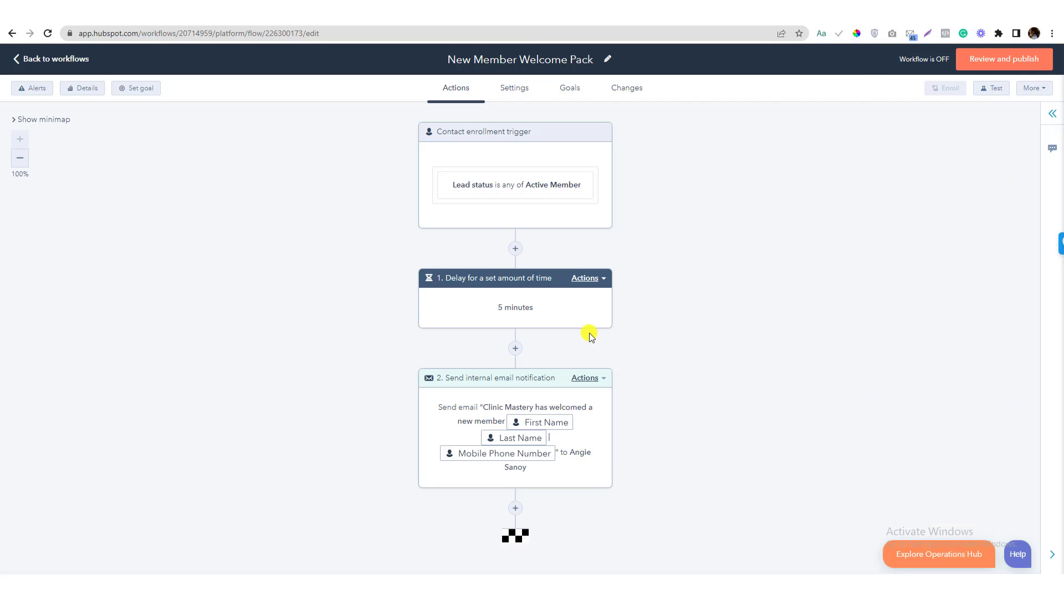
pyautogui.click(588, 397)
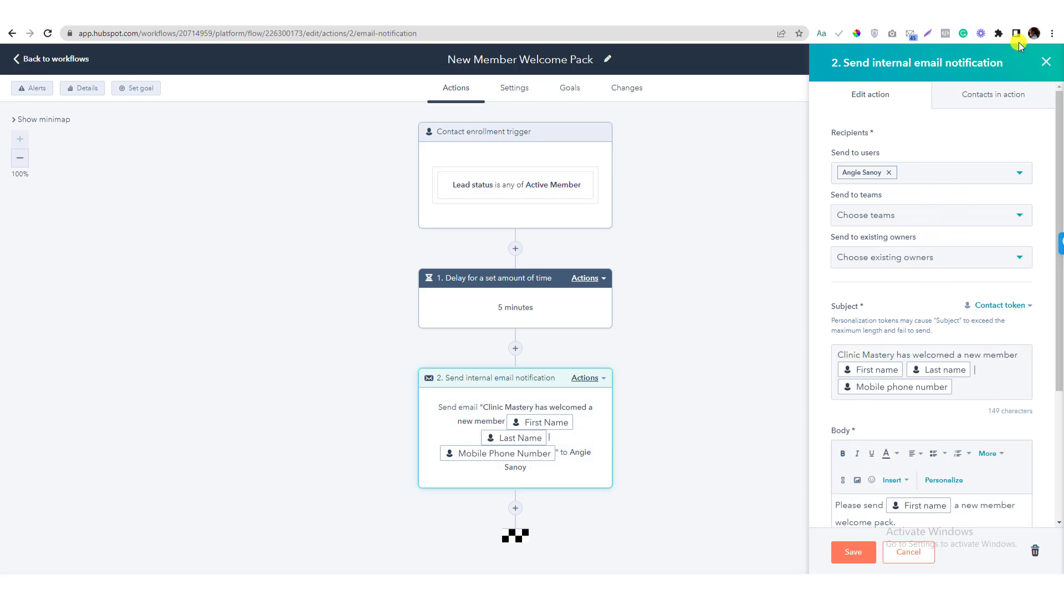
pyautogui.click(1047, 63)
pyautogui.click(518, 507)
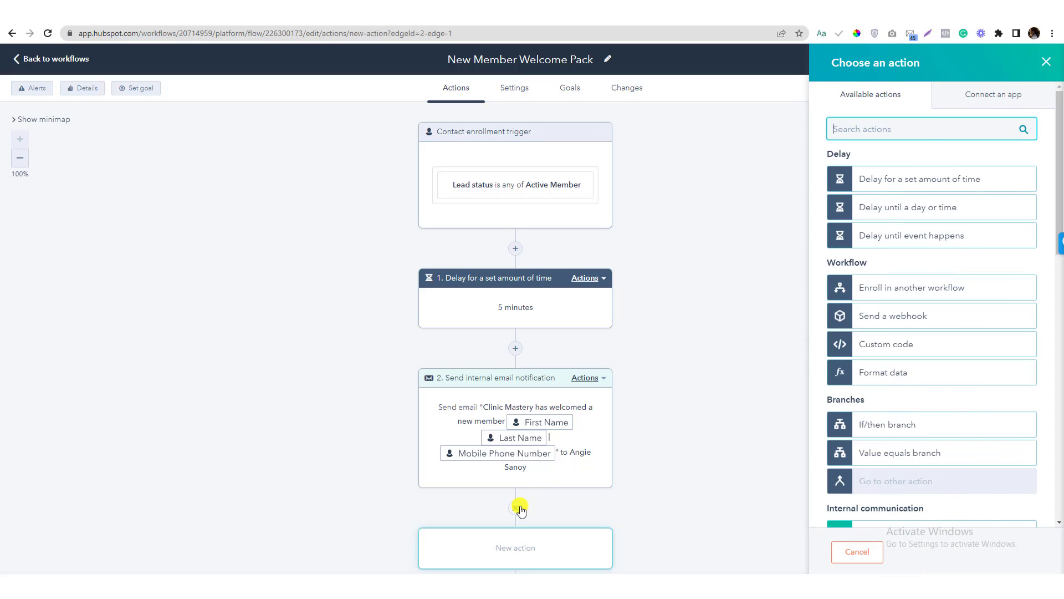
pyautogui.write('email')
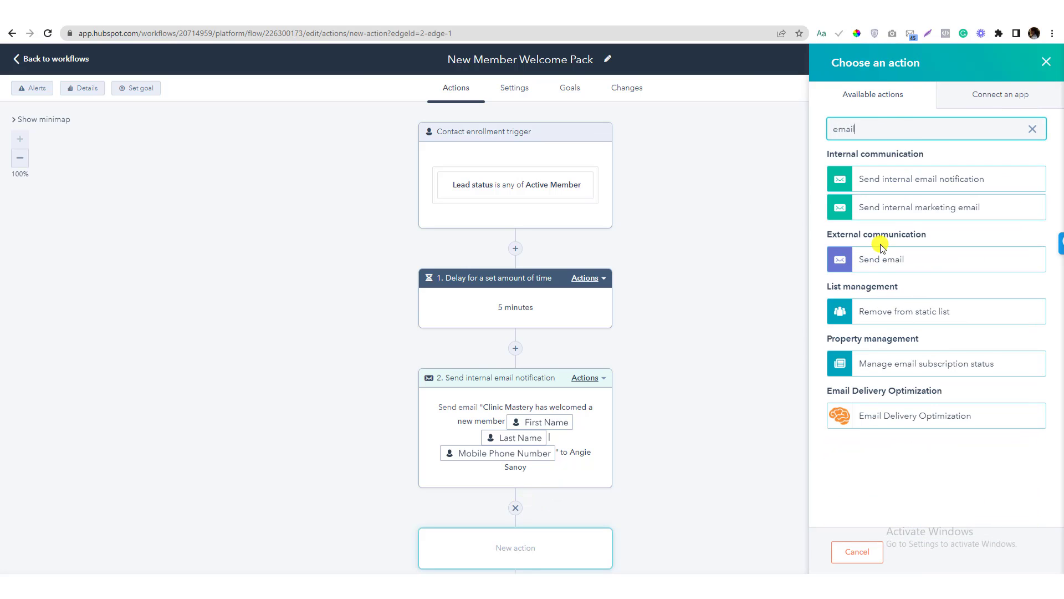
pyautogui.click(881, 259)
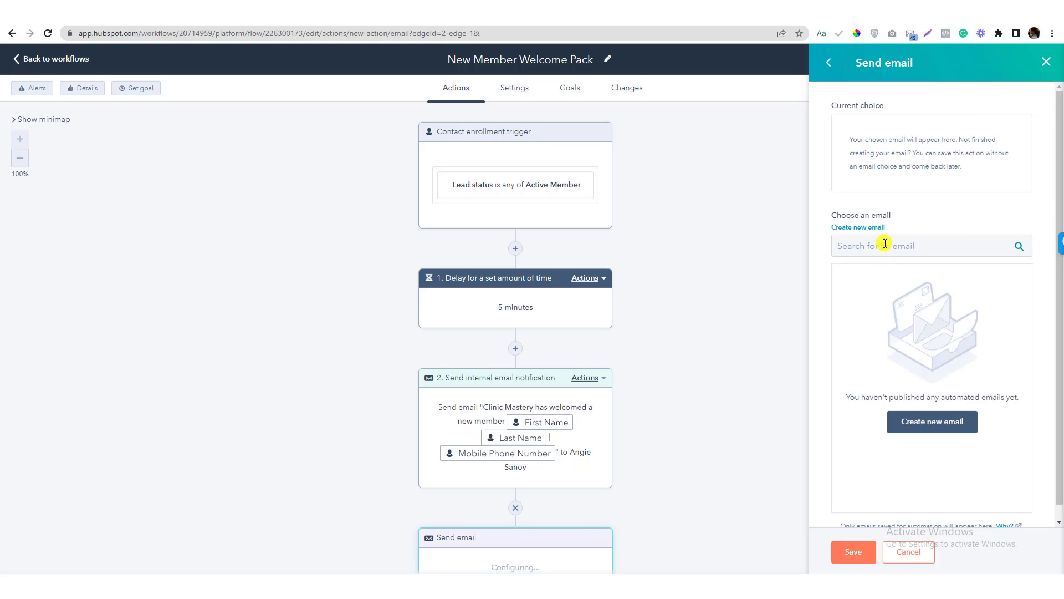
pyautogui.click(931, 423)
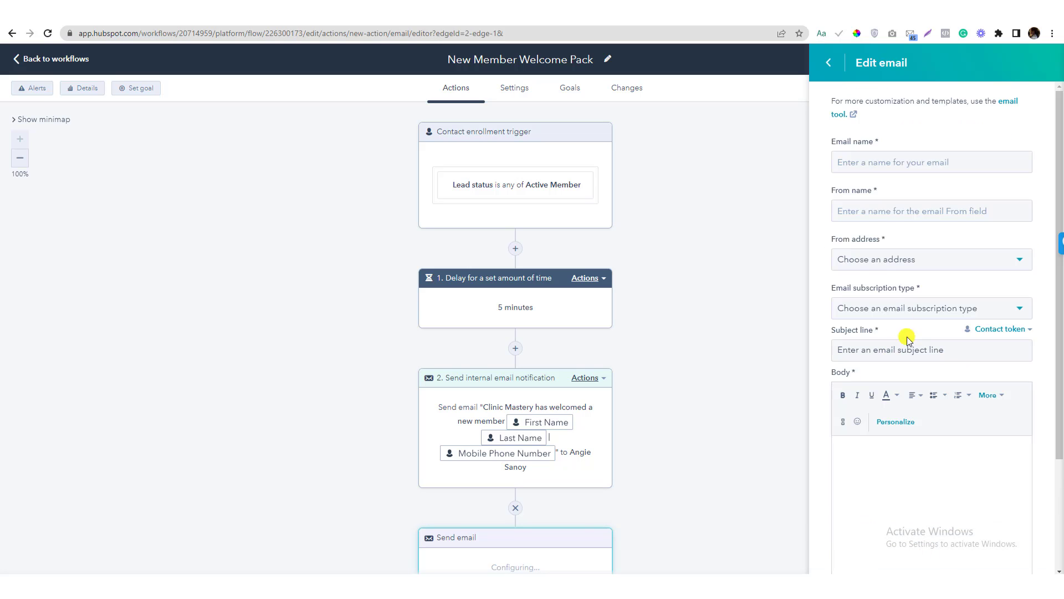
pyautogui.click(885, 266)
pyautogui.click(865, 342)
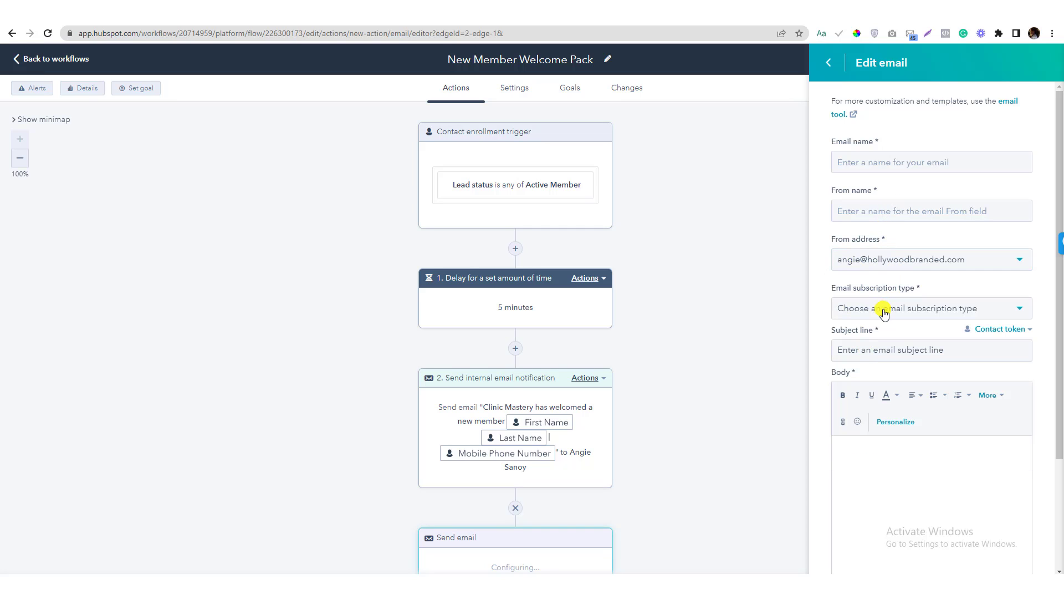
pyautogui.click(882, 314)
pyautogui.click(836, 306)
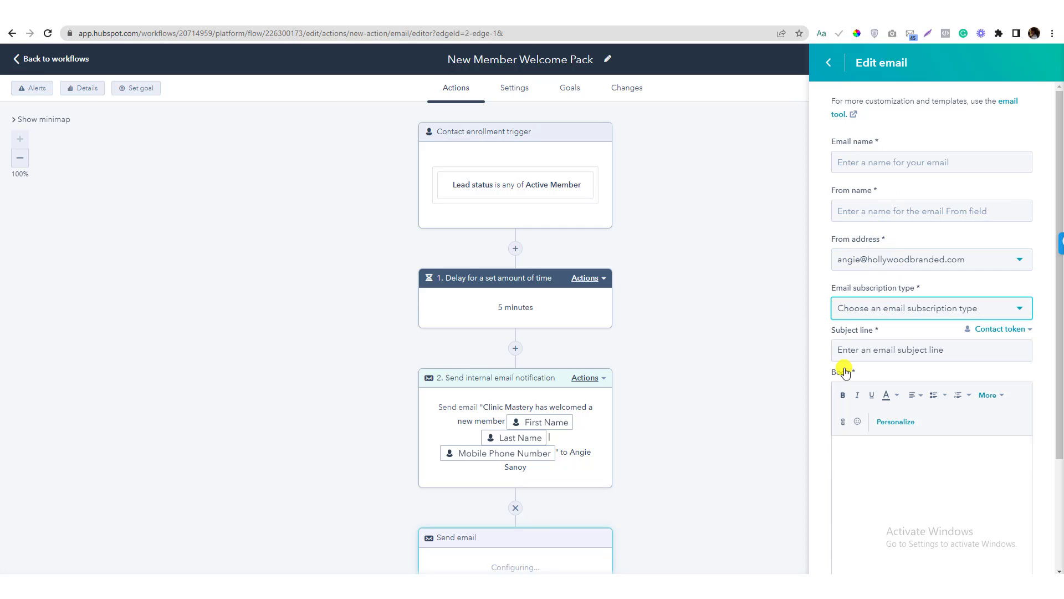
pyautogui.scroll(-3, 841, 364)
pyautogui.click(866, 205)
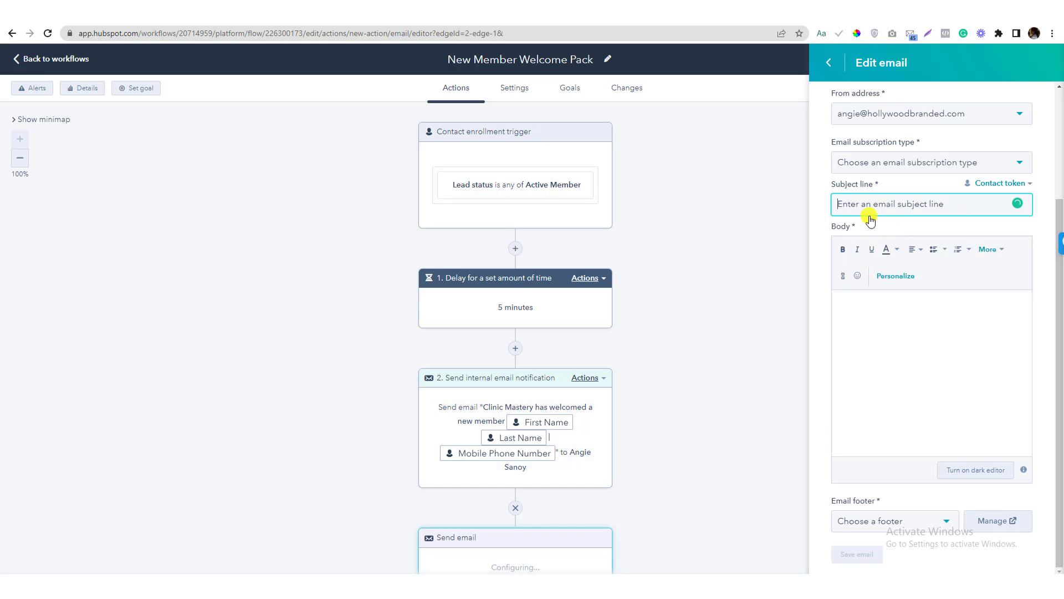
pyautogui.click(873, 330)
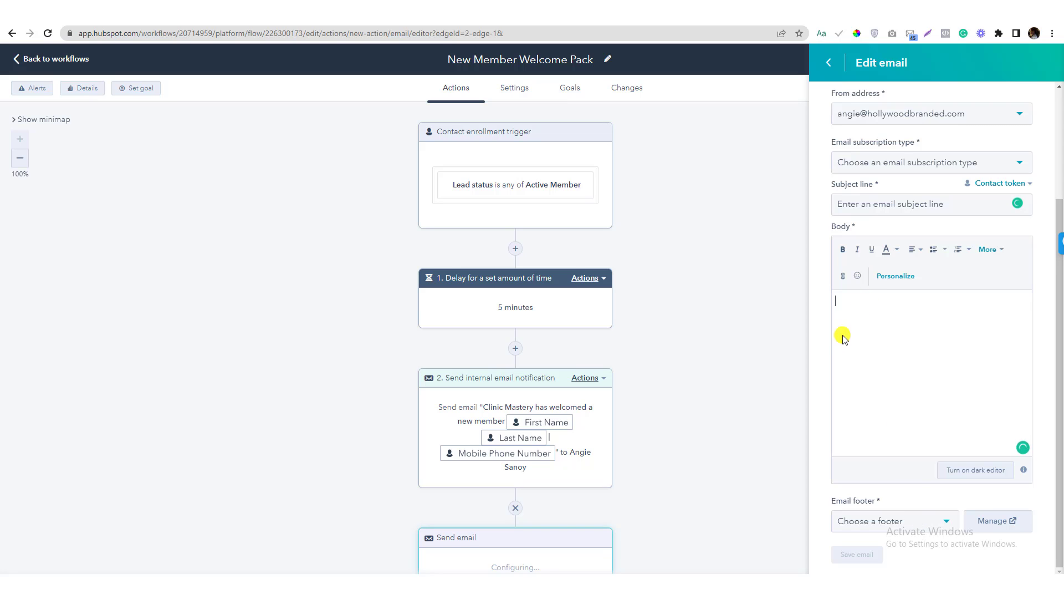
pyautogui.scroll(-3, 561, 285)
pyautogui.scroll(3, 532, 294)
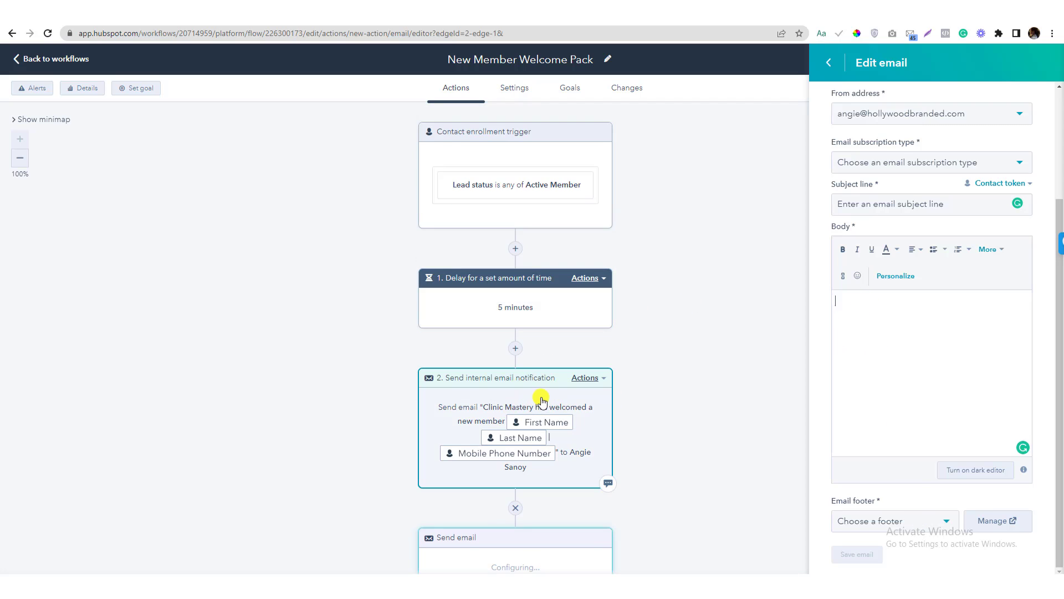
pyautogui.scroll(3, 915, 266)
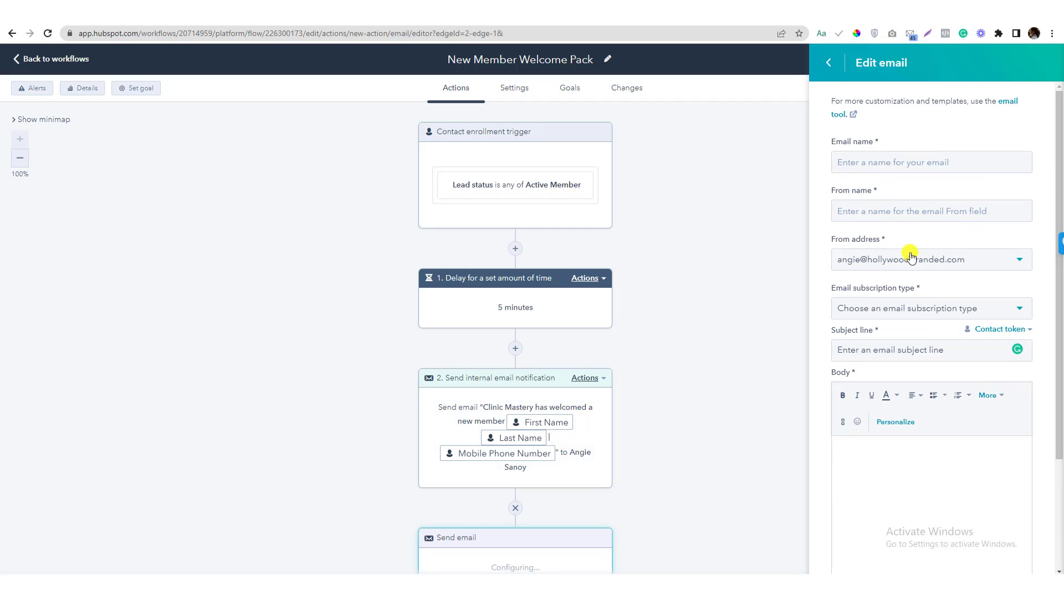
pyautogui.scroll(-3, 715, 423)
pyautogui.click(827, 69)
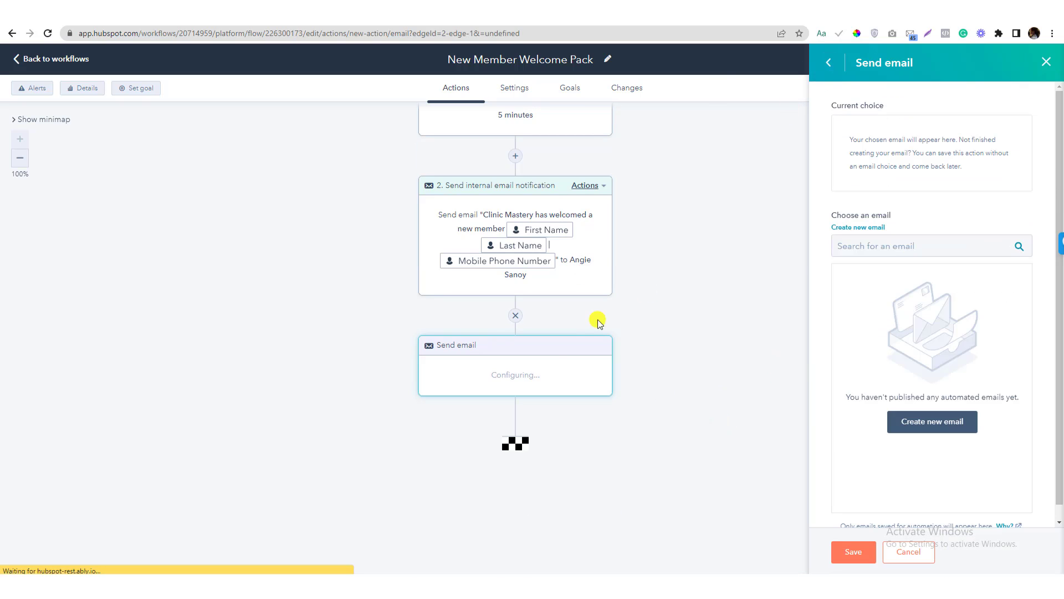
pyautogui.click(908, 552)
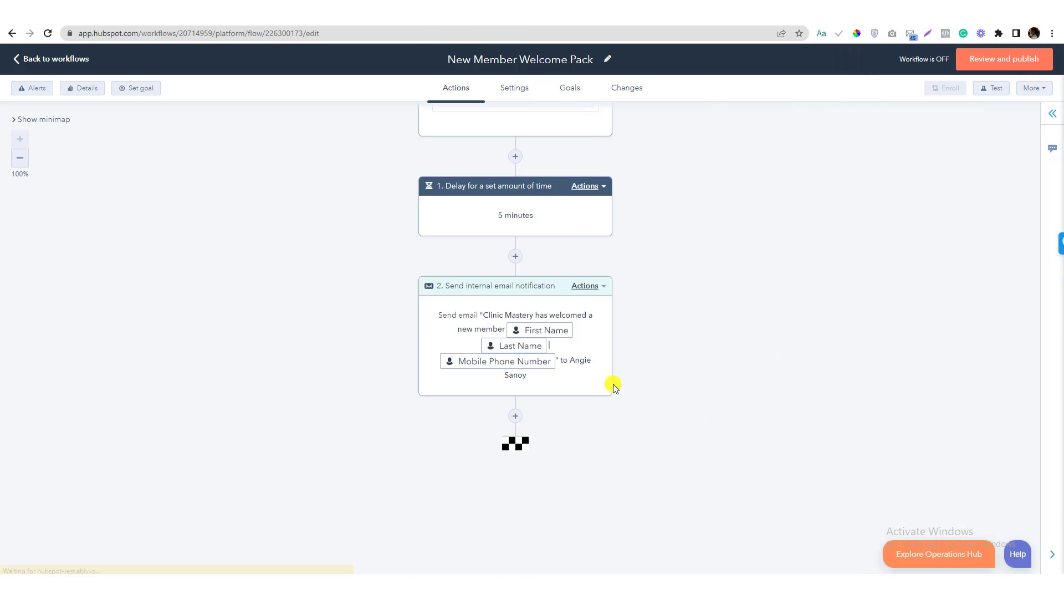
pyautogui.click(559, 303)
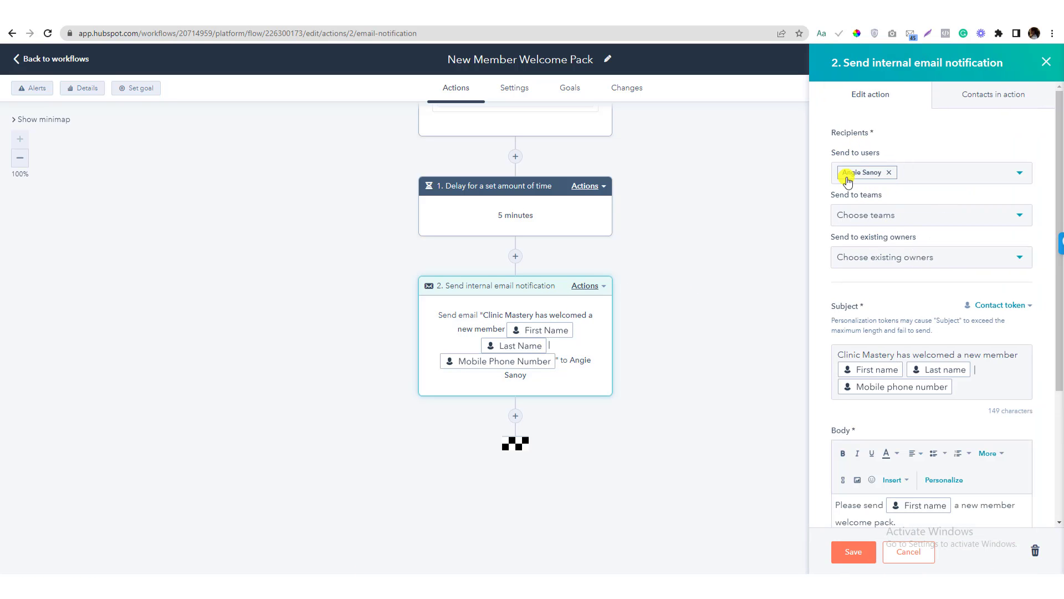
pyautogui.scroll(2, 679, 311)
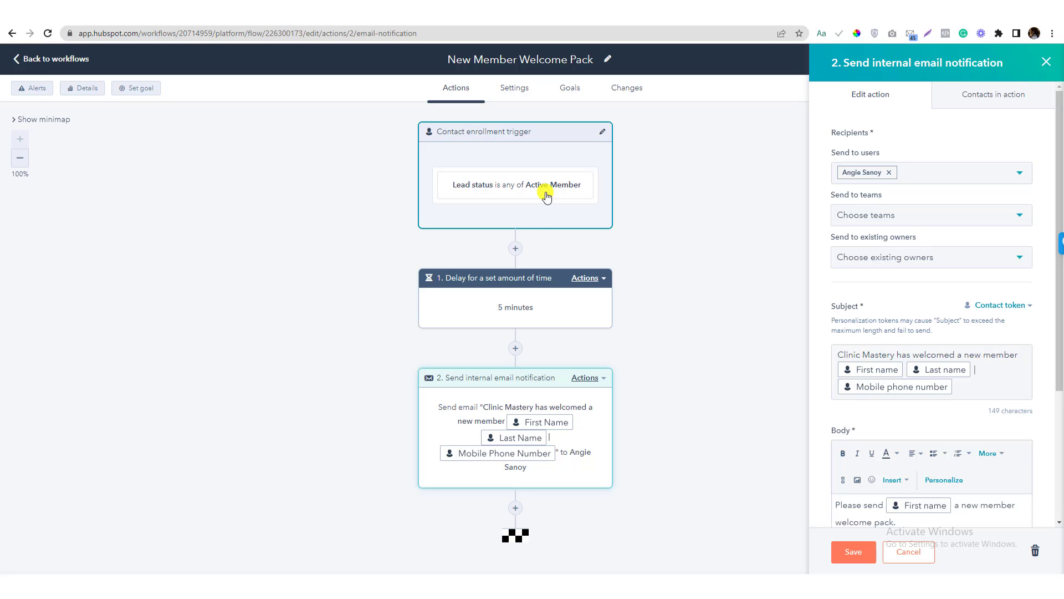
pyautogui.click(847, 551)
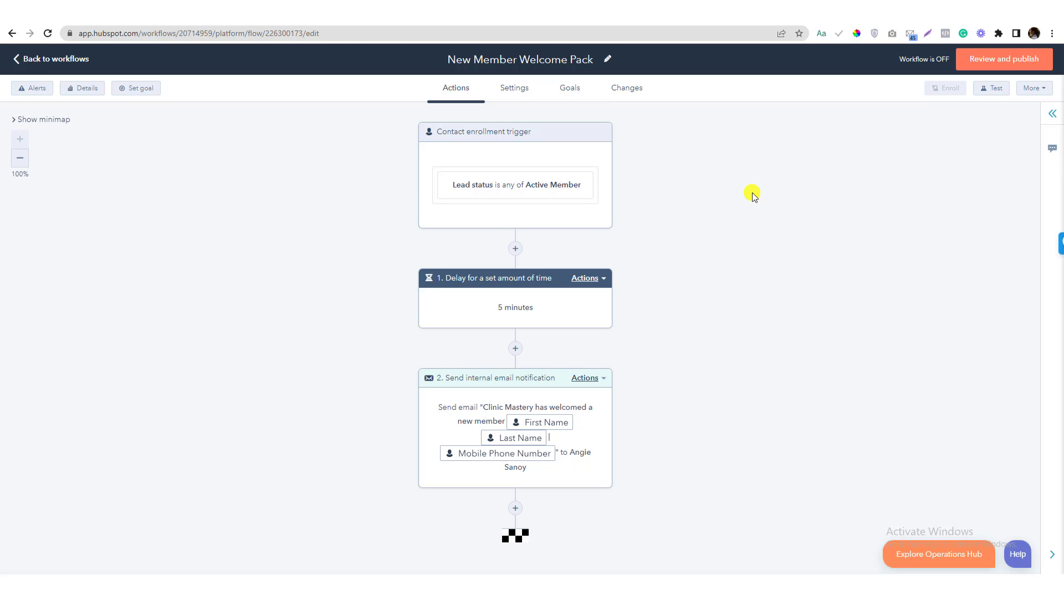
# Set the workflow goal to contacts whose Lead status is any of Active Member
pyautogui.click(147, 90)
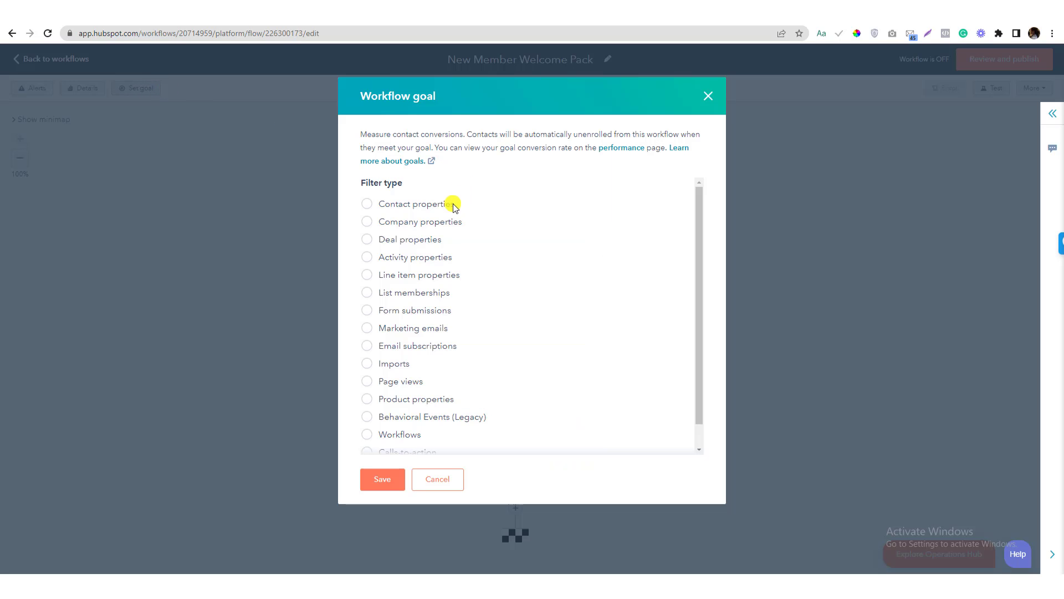
pyautogui.click(417, 210)
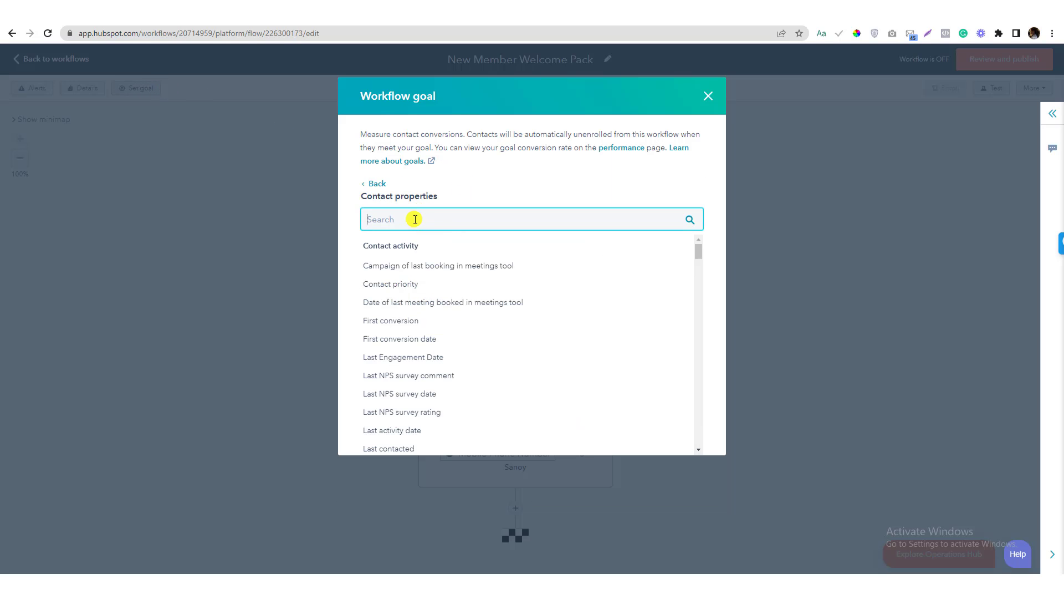
pyautogui.write('ac')
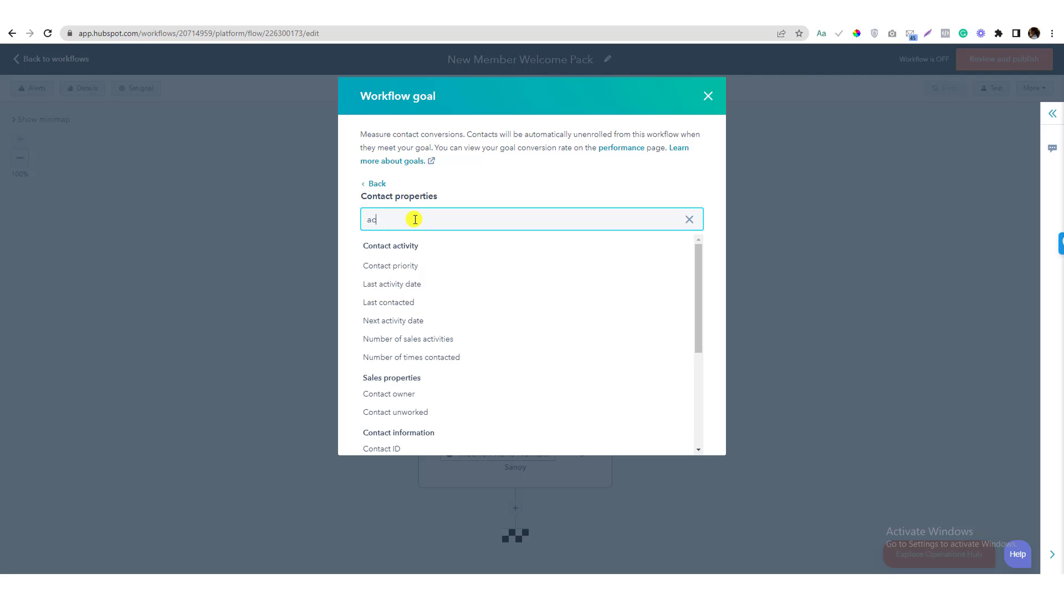
pyautogui.write('lead')
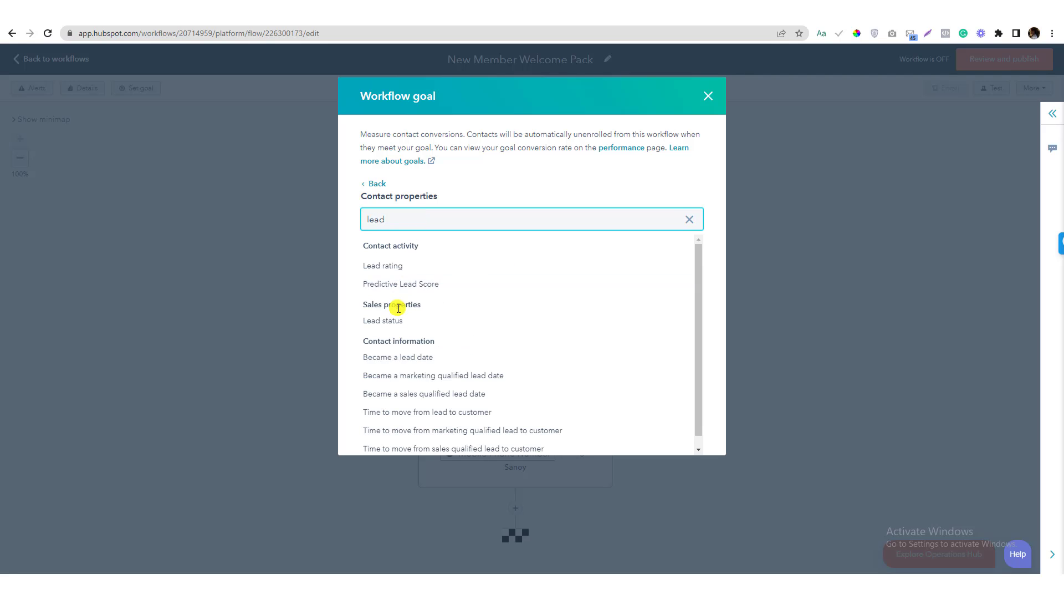
pyautogui.click(395, 322)
pyautogui.click(407, 261)
pyautogui.write('ac')
pyautogui.click(408, 341)
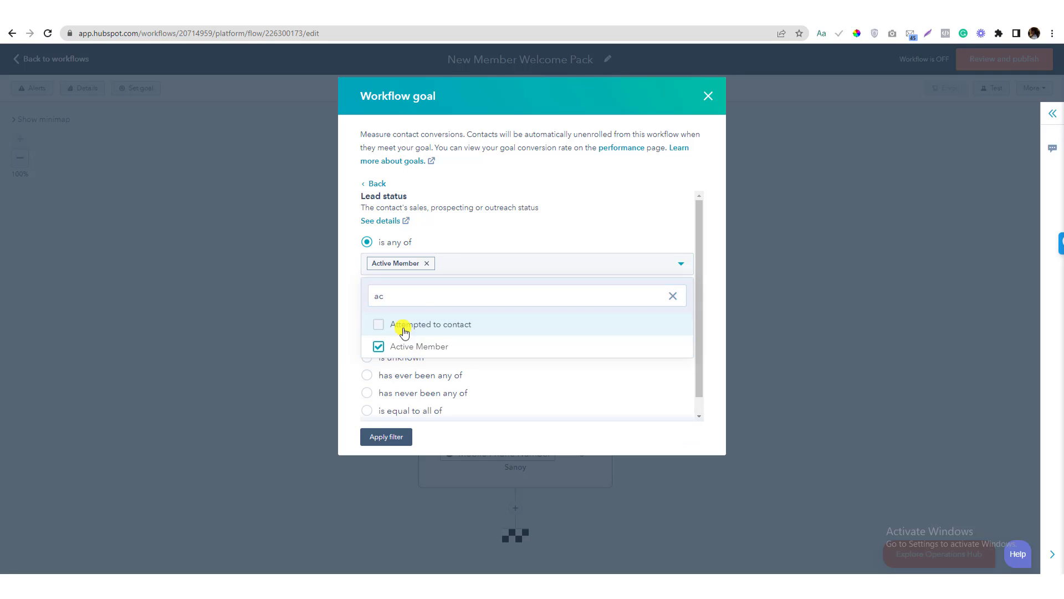
pyautogui.click(387, 441)
pyautogui.click(385, 479)
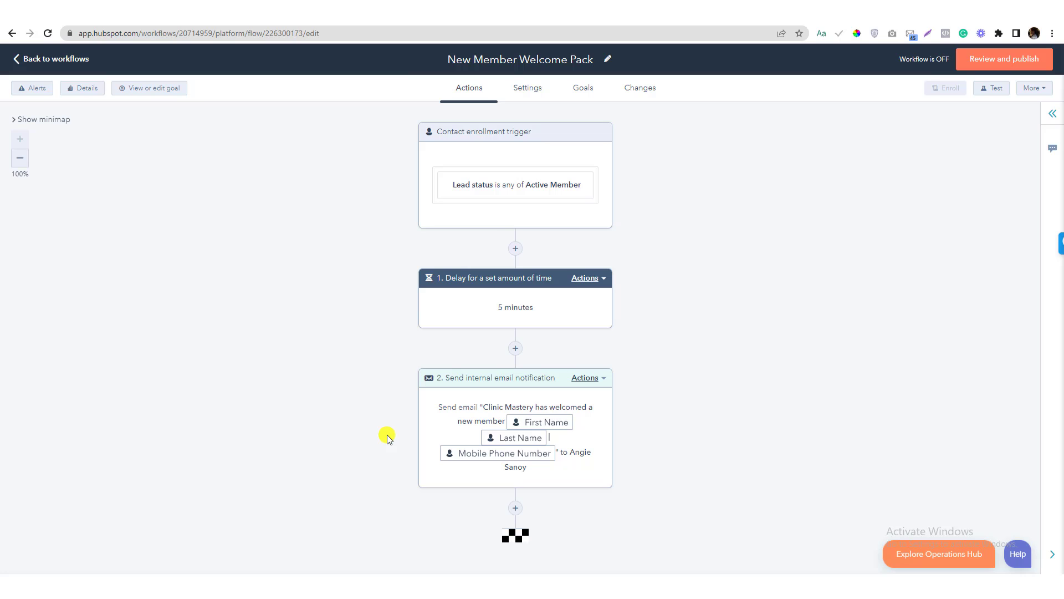
# Check the workflow's details and alerts, then go back to the Workflows list showing New Member Welcome Pack
pyautogui.click(80, 92)
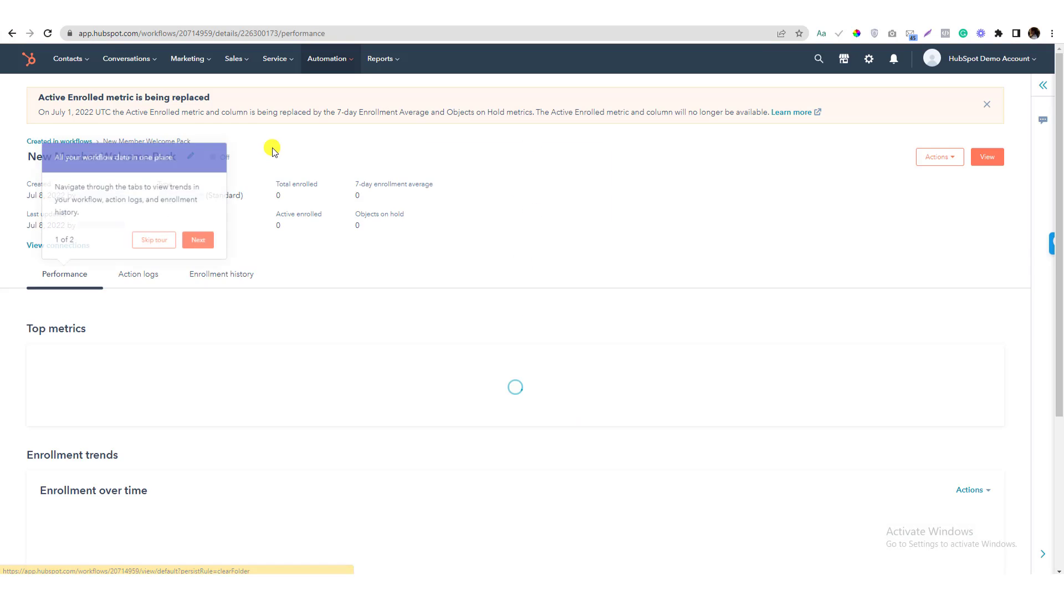
pyautogui.click(159, 238)
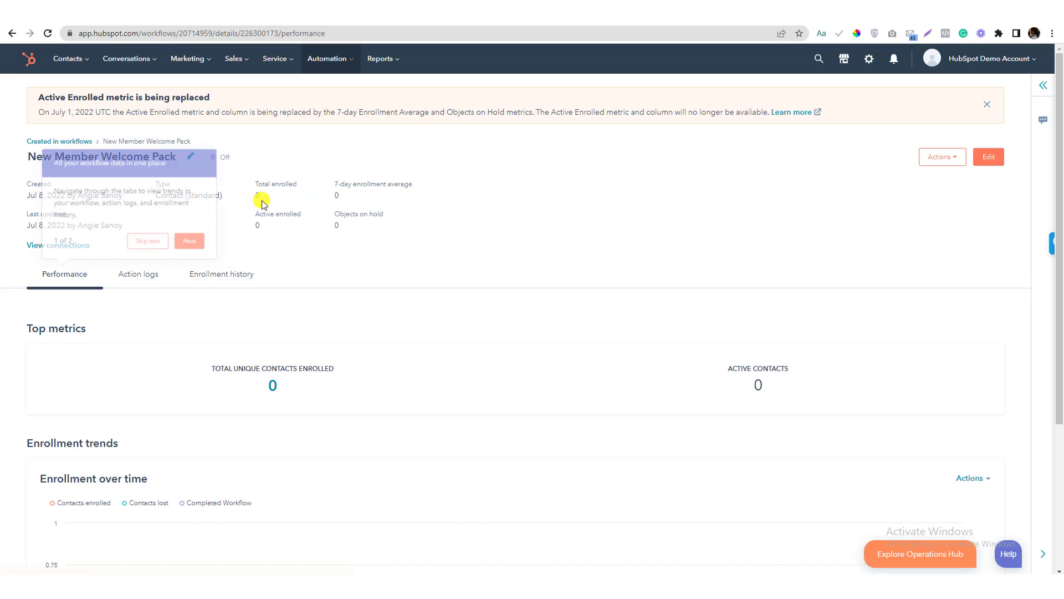
pyautogui.click(12, 33)
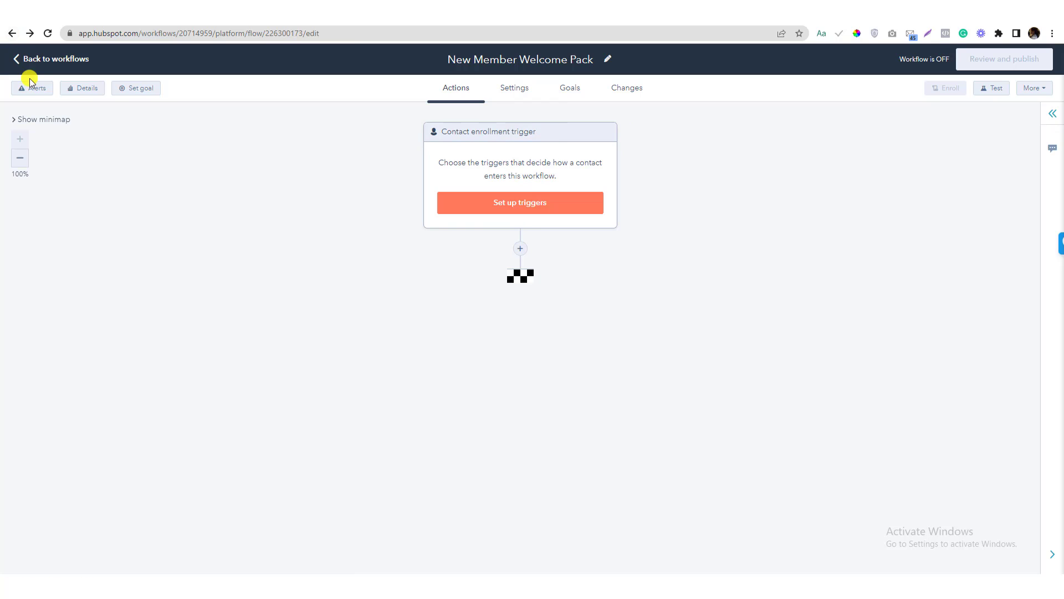
pyautogui.click(33, 88)
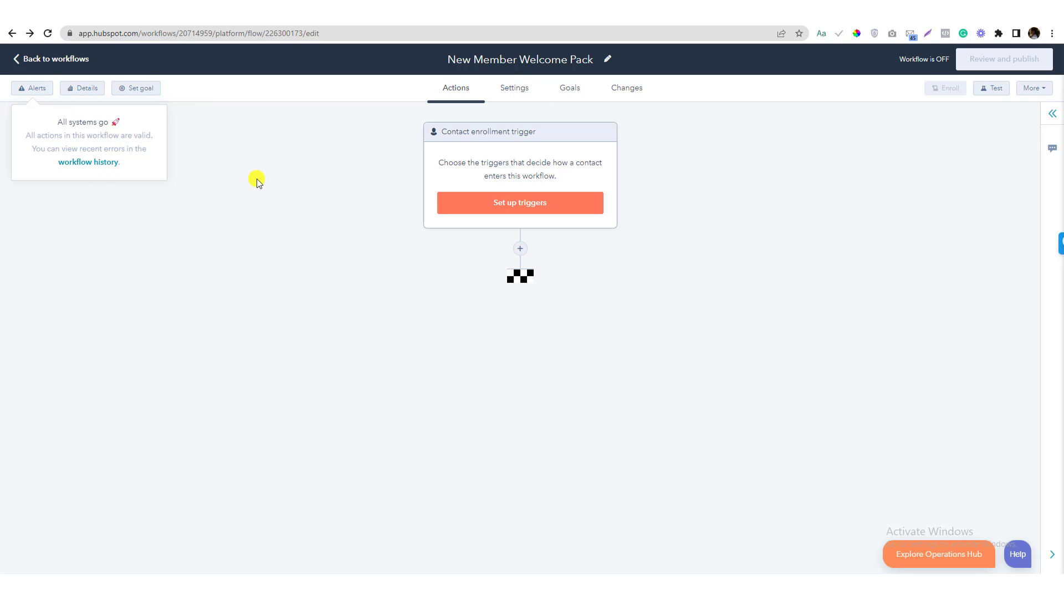
pyautogui.click(24, 58)
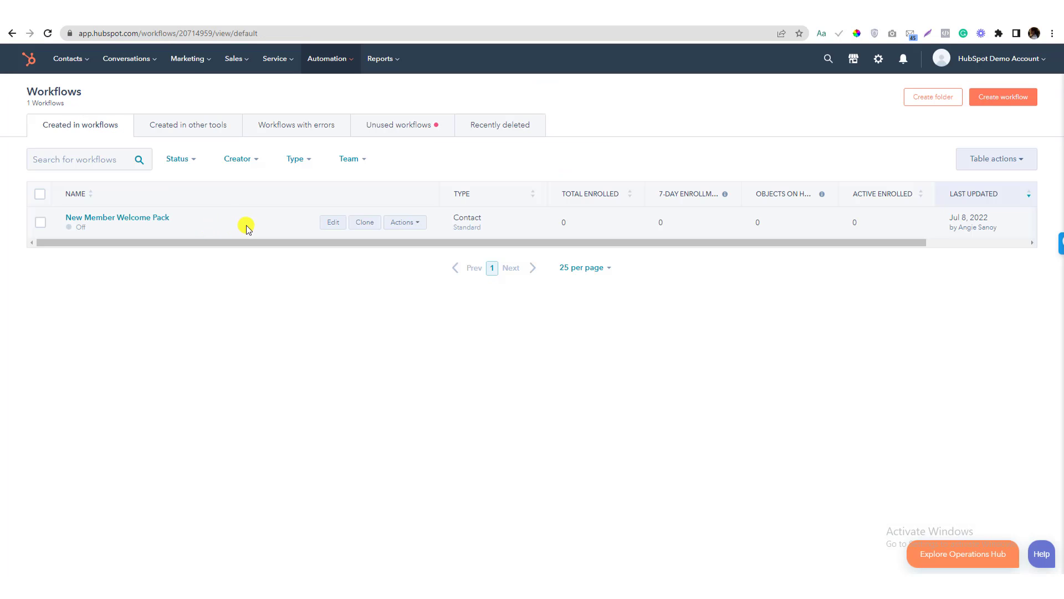